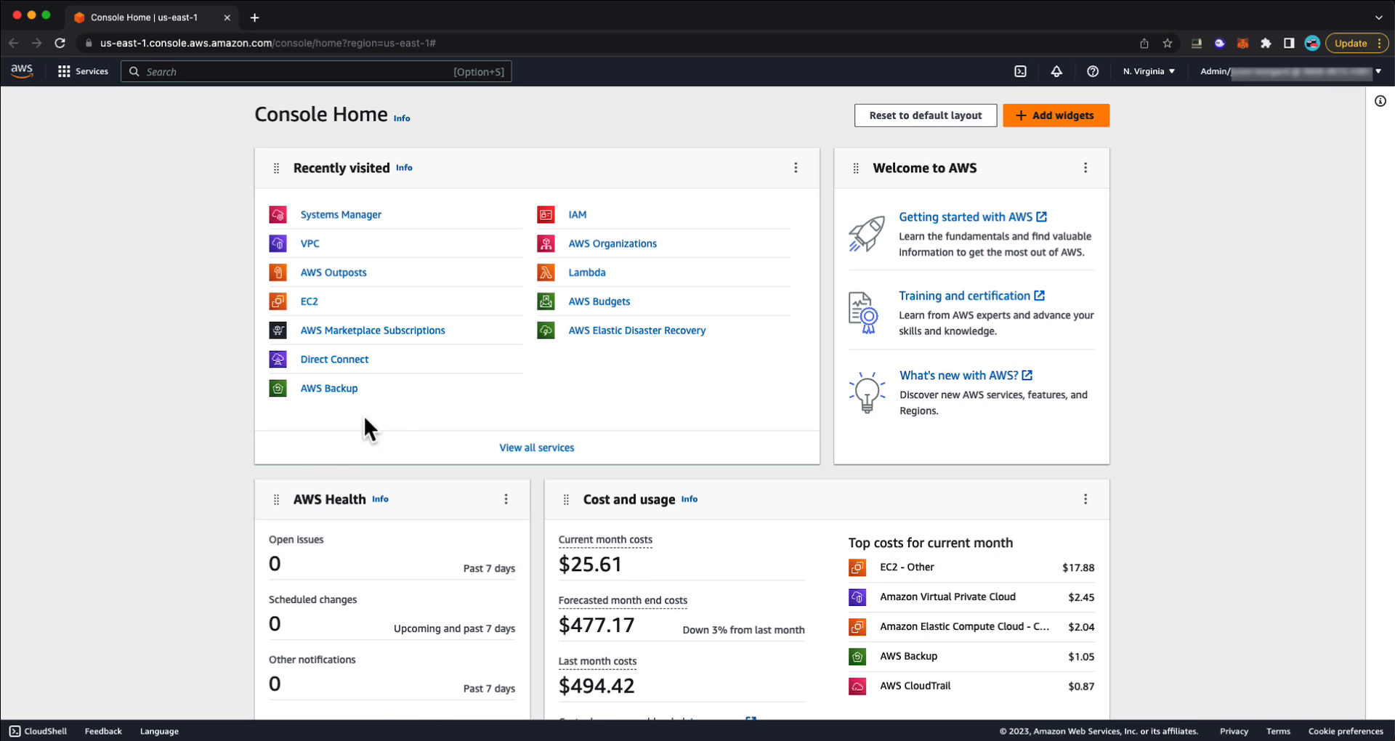
Open the otl13-server02 Outpost in AWS Outposts and start creating a subnet on it.
click(348, 274)
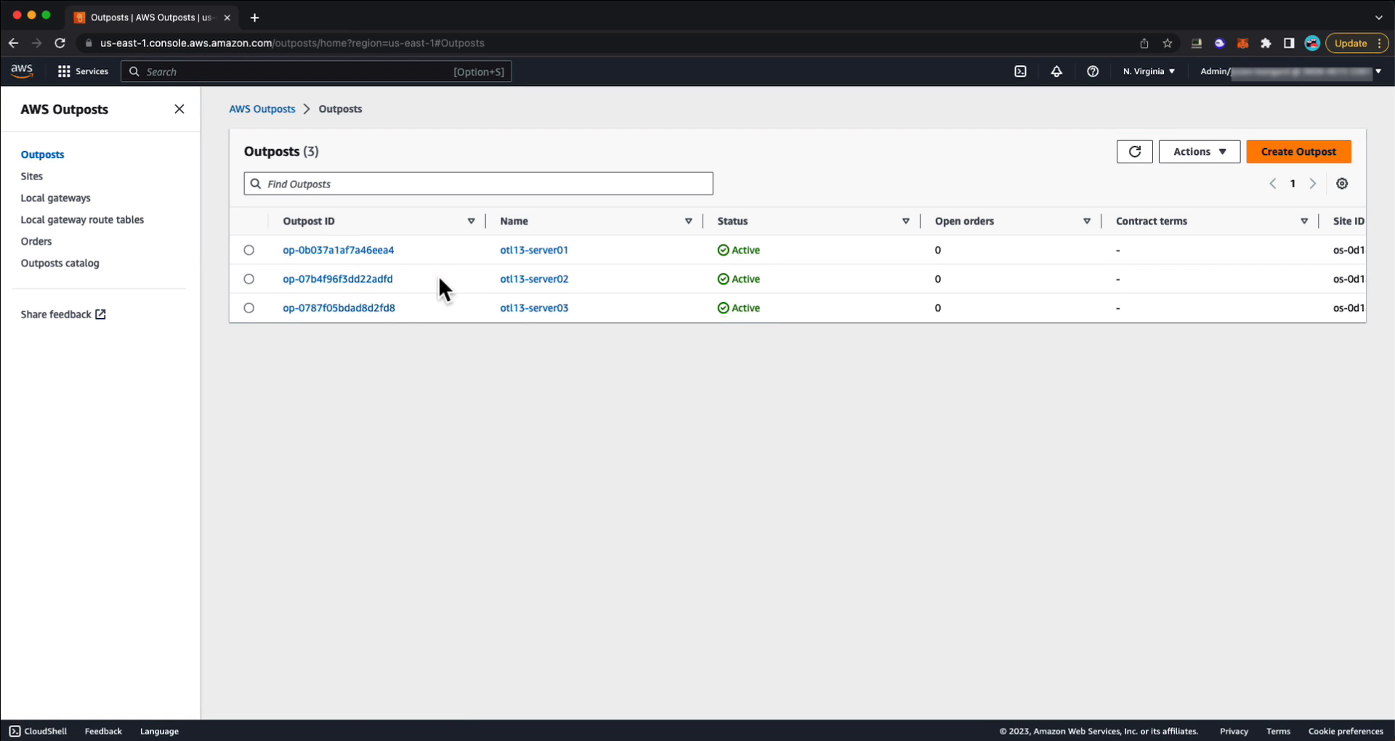
click(346, 279)
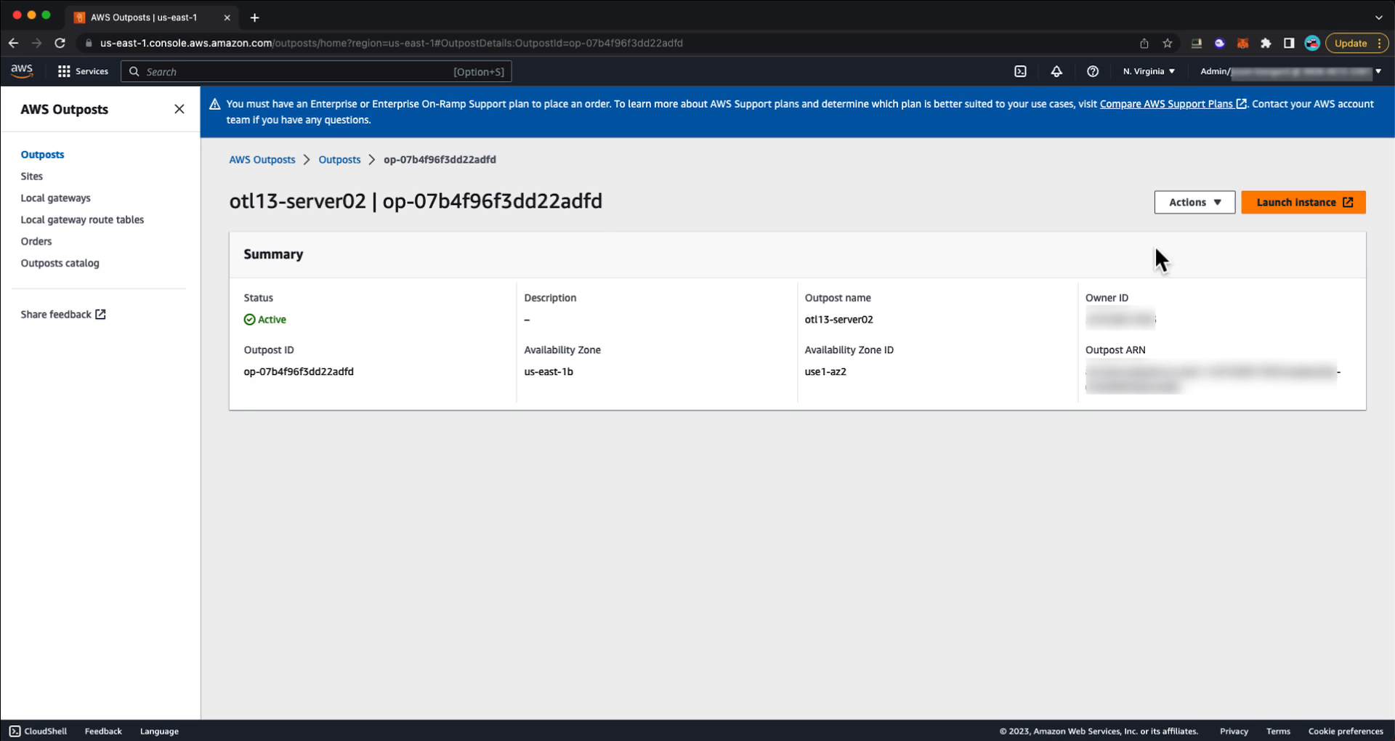
click(1197, 211)
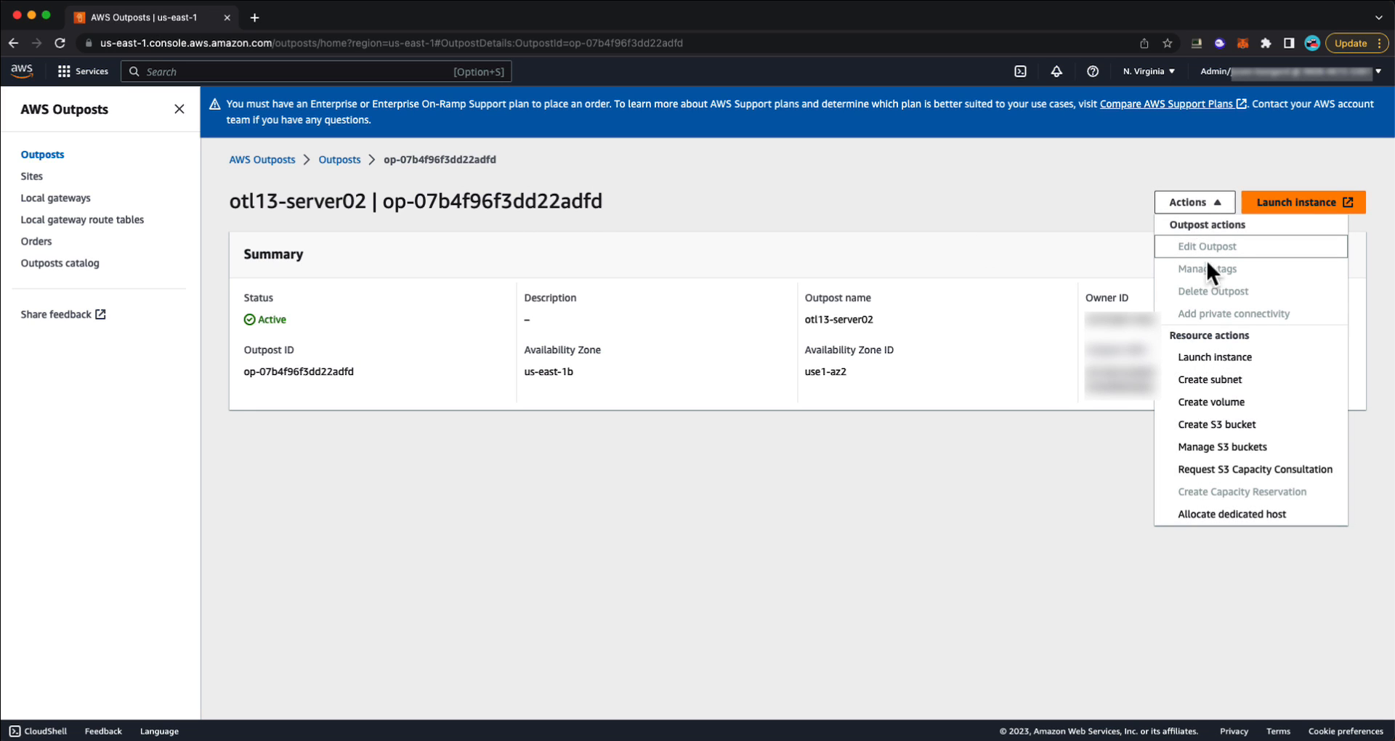
click(1217, 379)
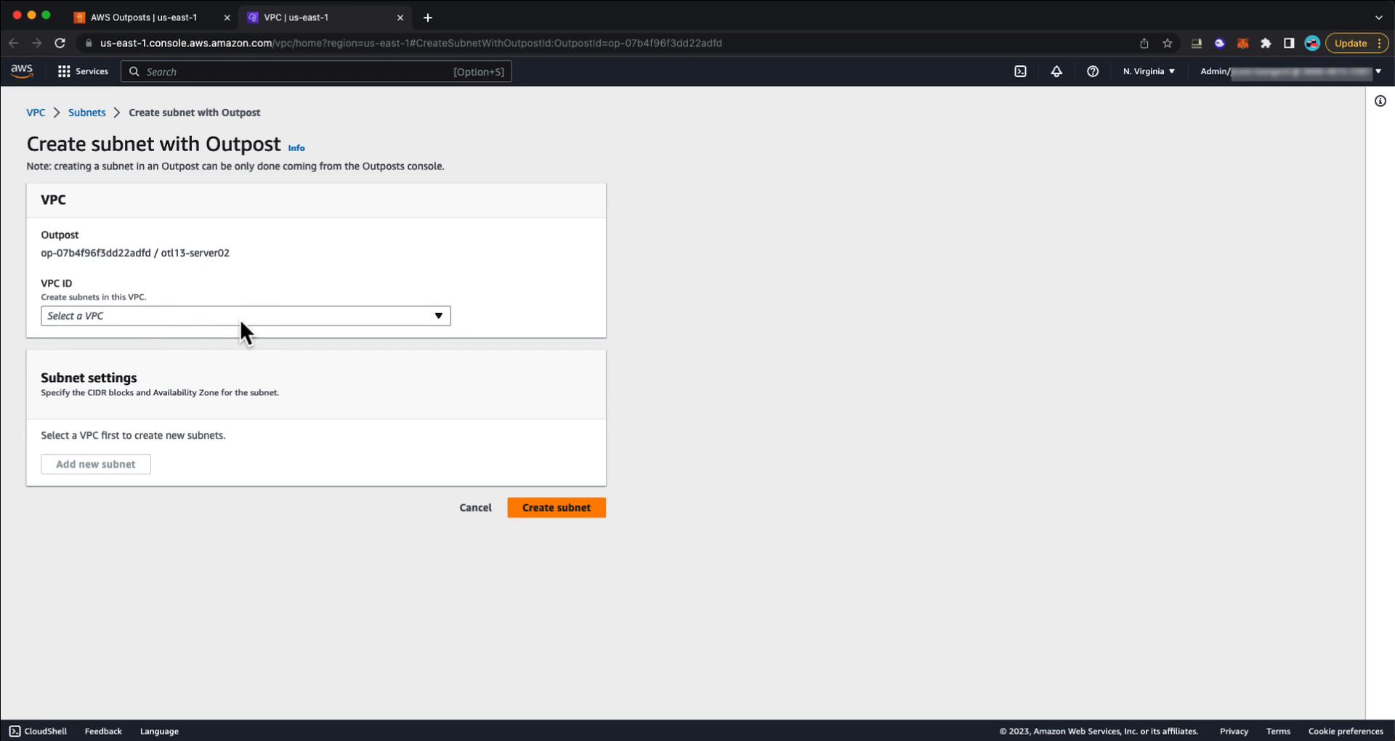
Choose the workload VPC for the subnet and name the subnet demo-subnet.
click(240, 319)
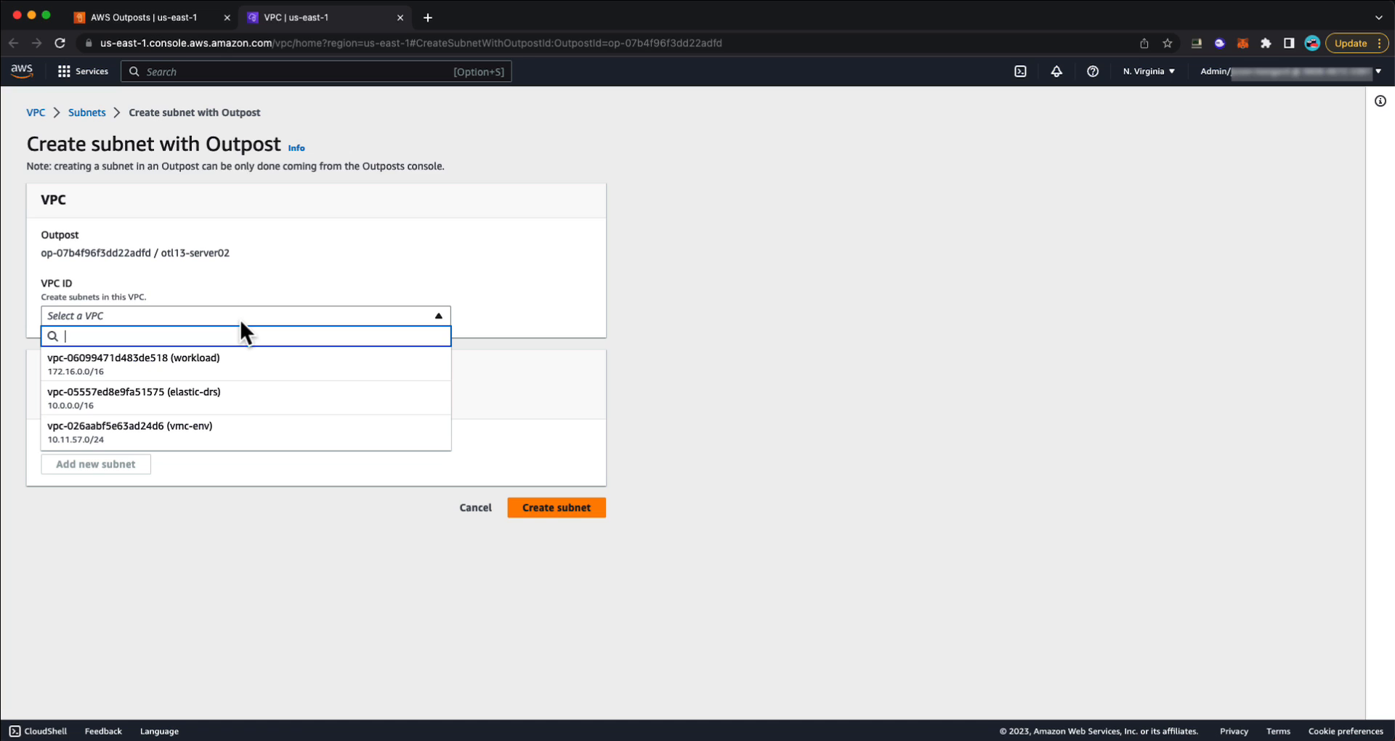
click(251, 362)
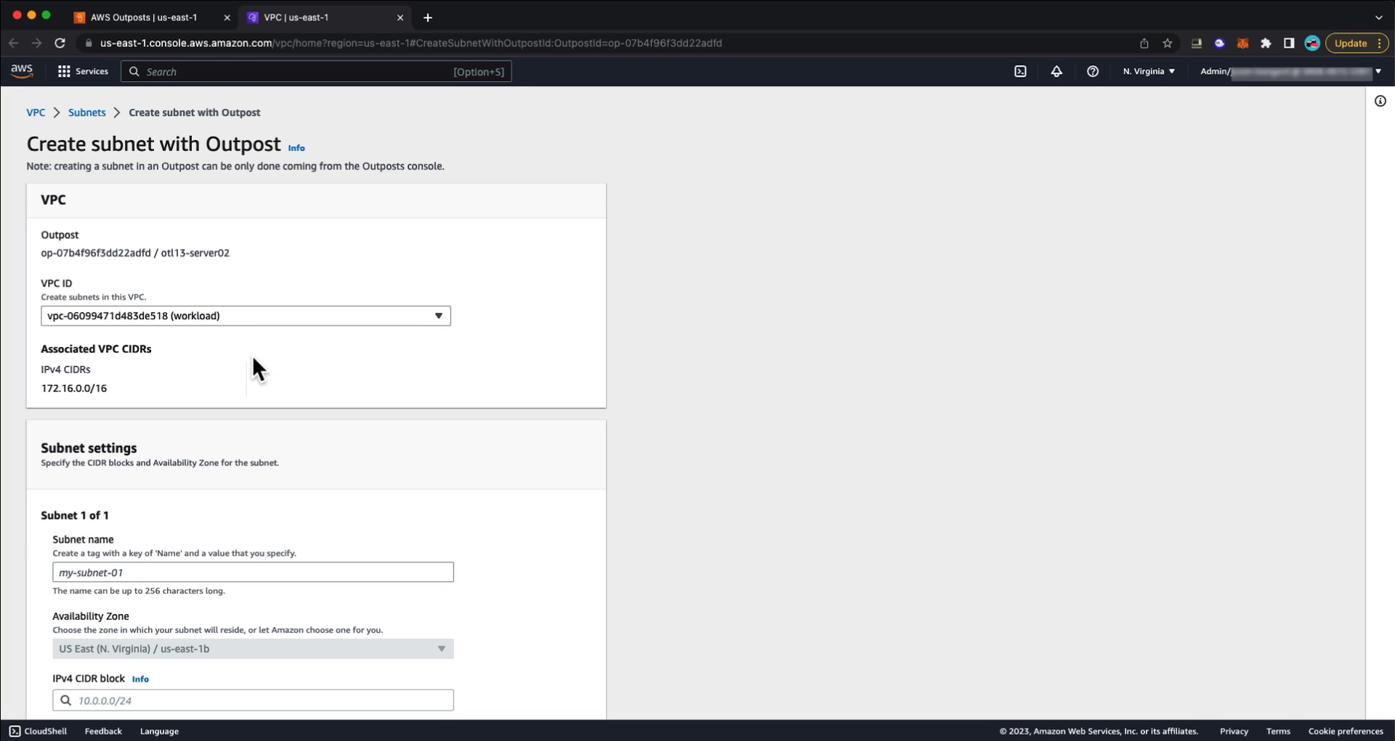
scroll(337, 379, down, 3)
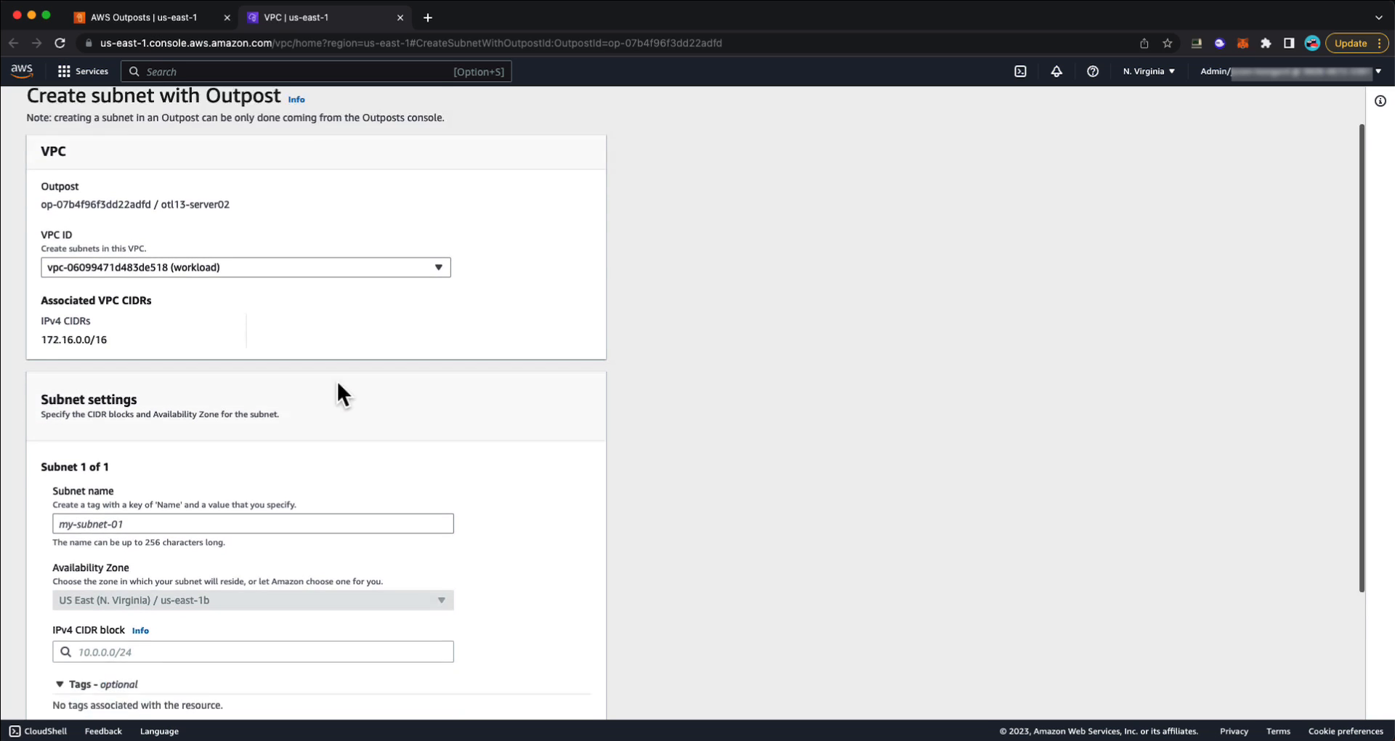
click(133, 476)
text(demo-subnet)
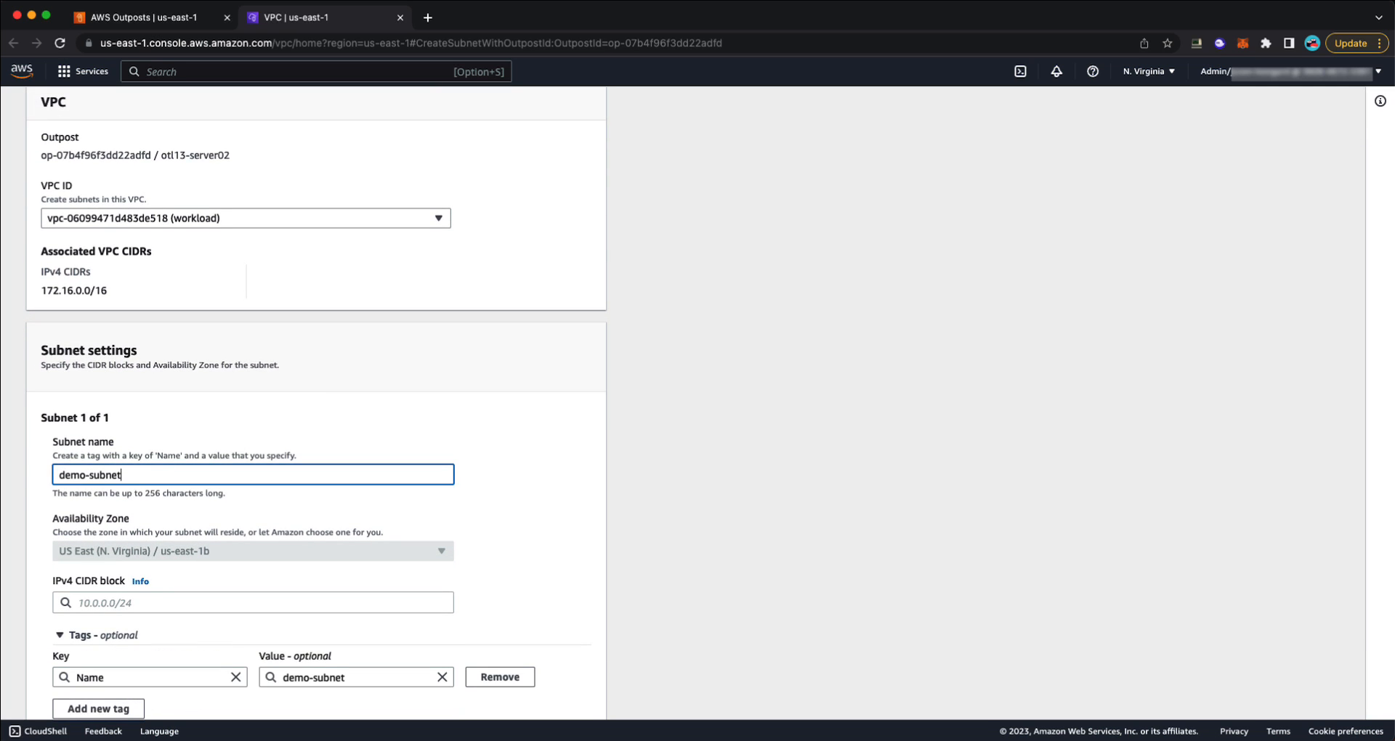
Set the subnet's IPv4 CIDR block to 172.16.100.0/24 and create the subnet.
click(190, 603)
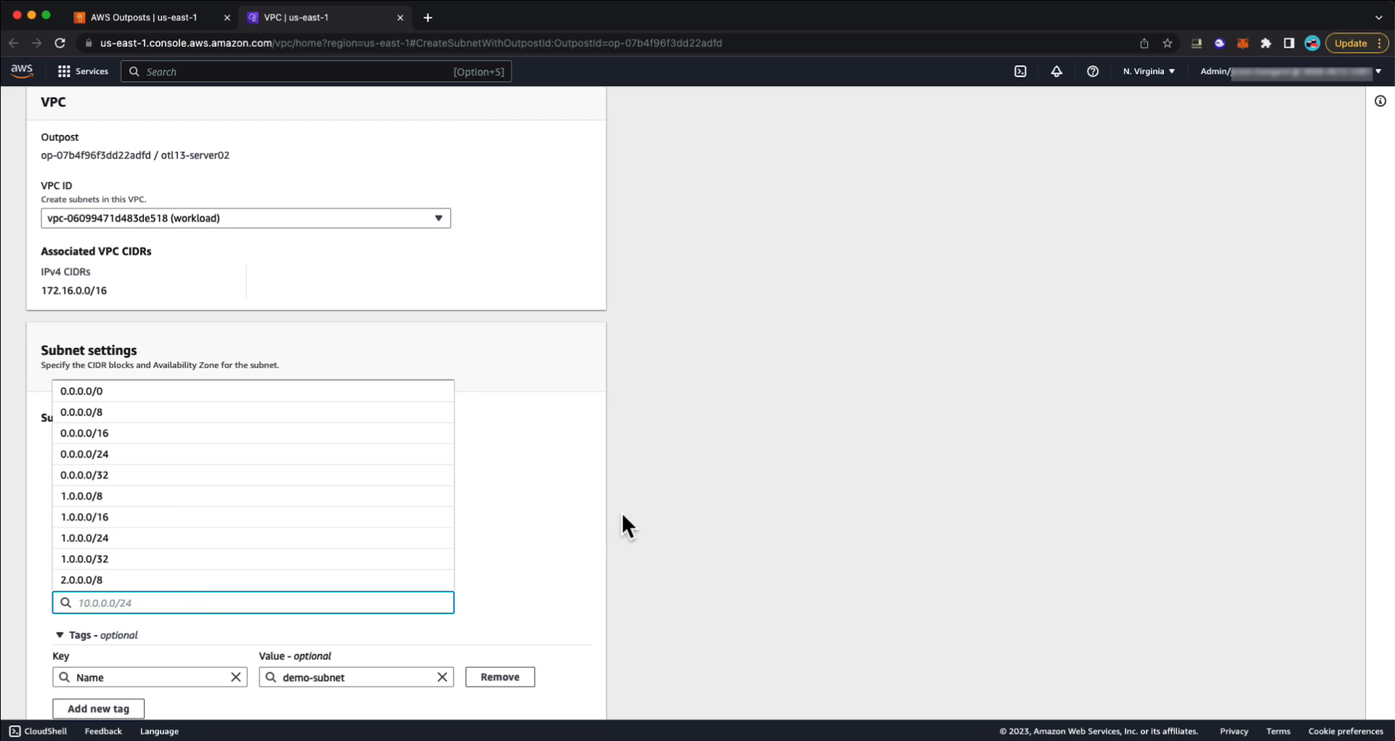
text(172)
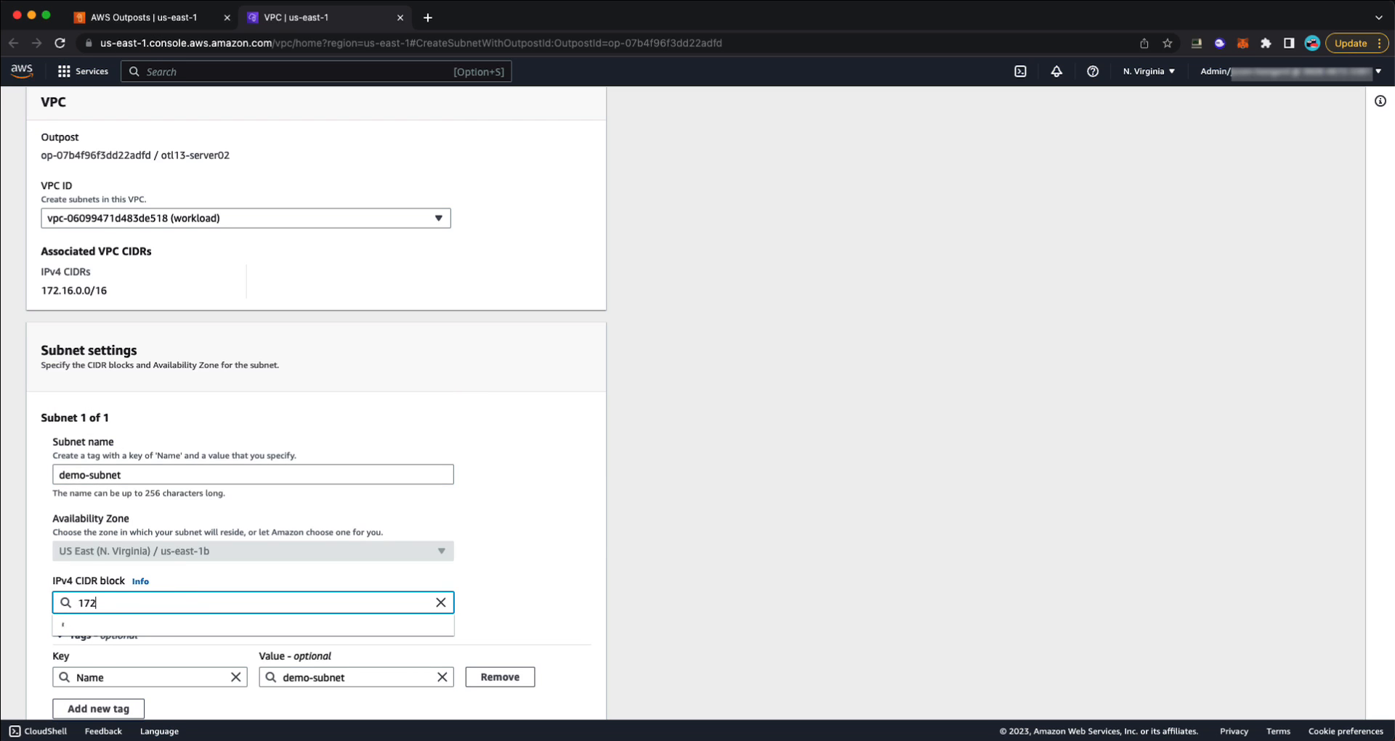
text(.16.10)
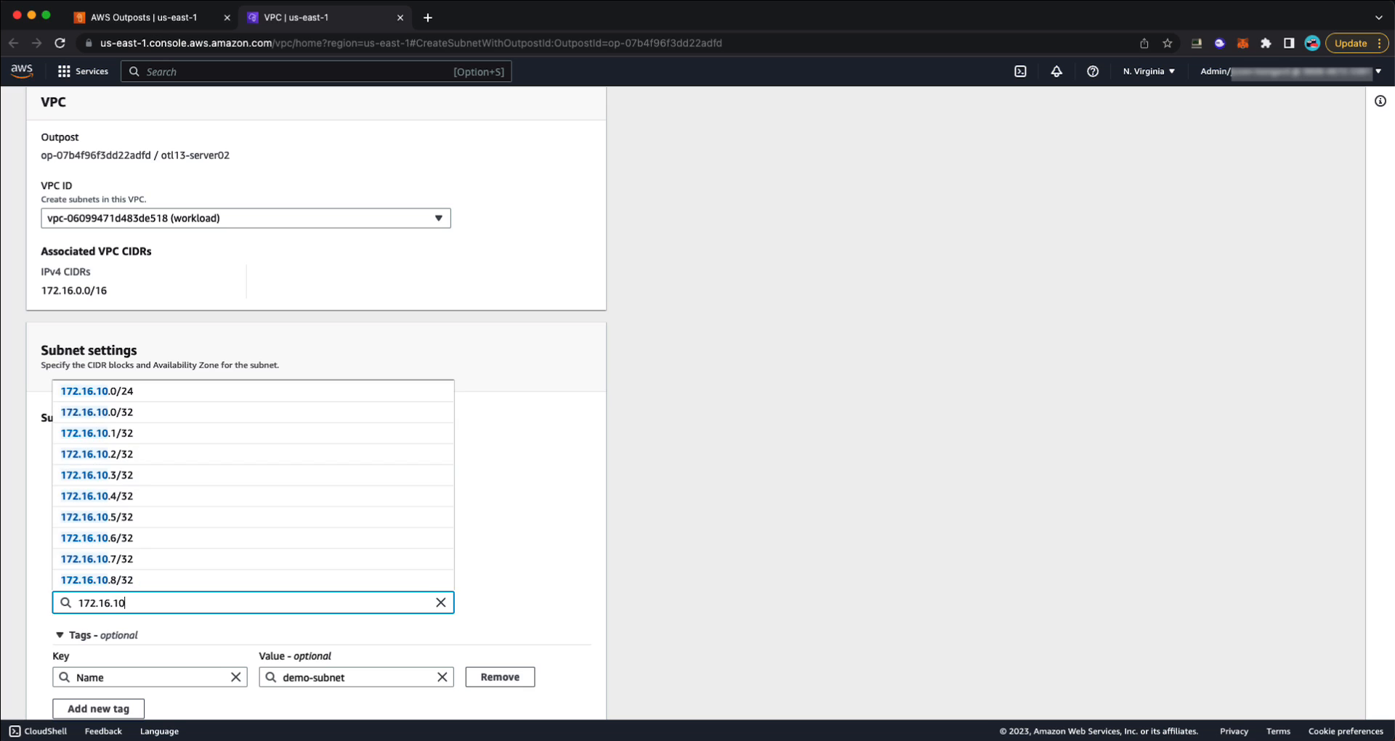
text(0.0)
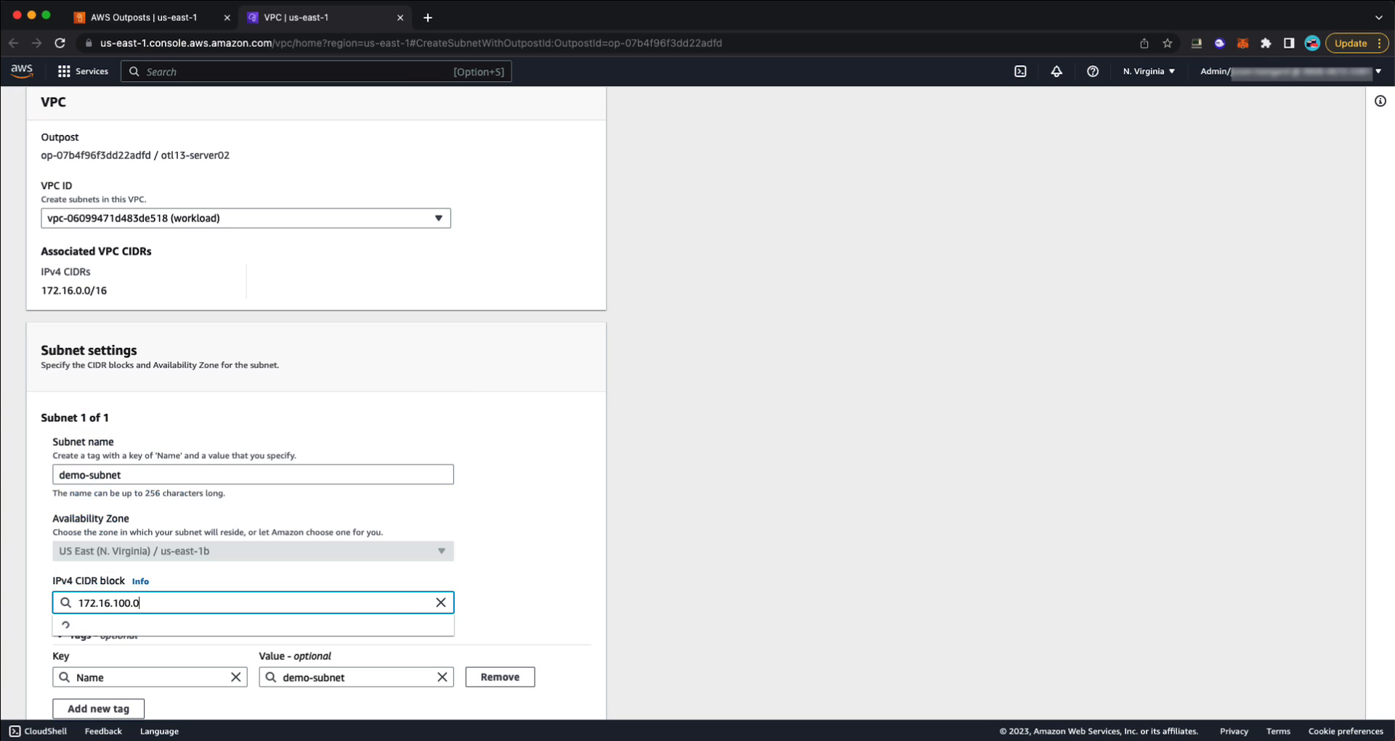
text(/24)
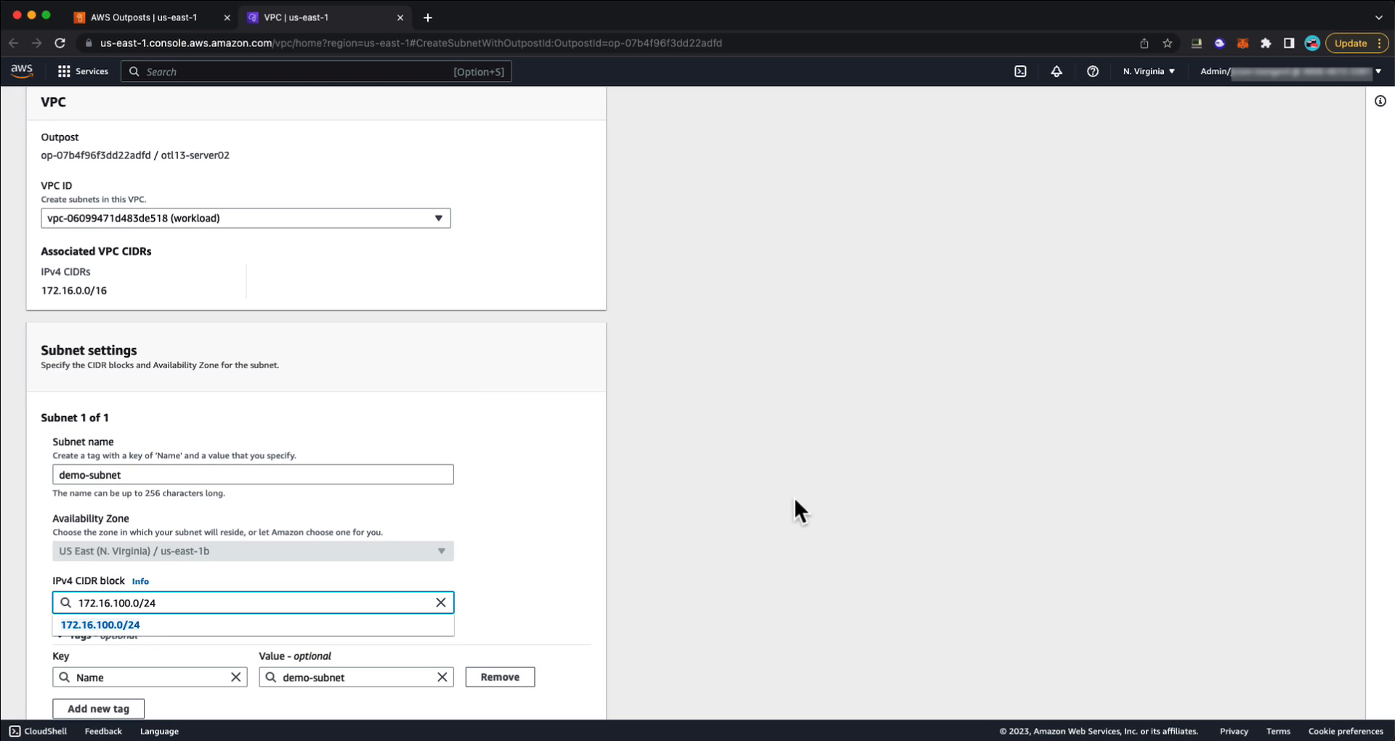
click(360, 625)
scroll(483, 570, down, 3)
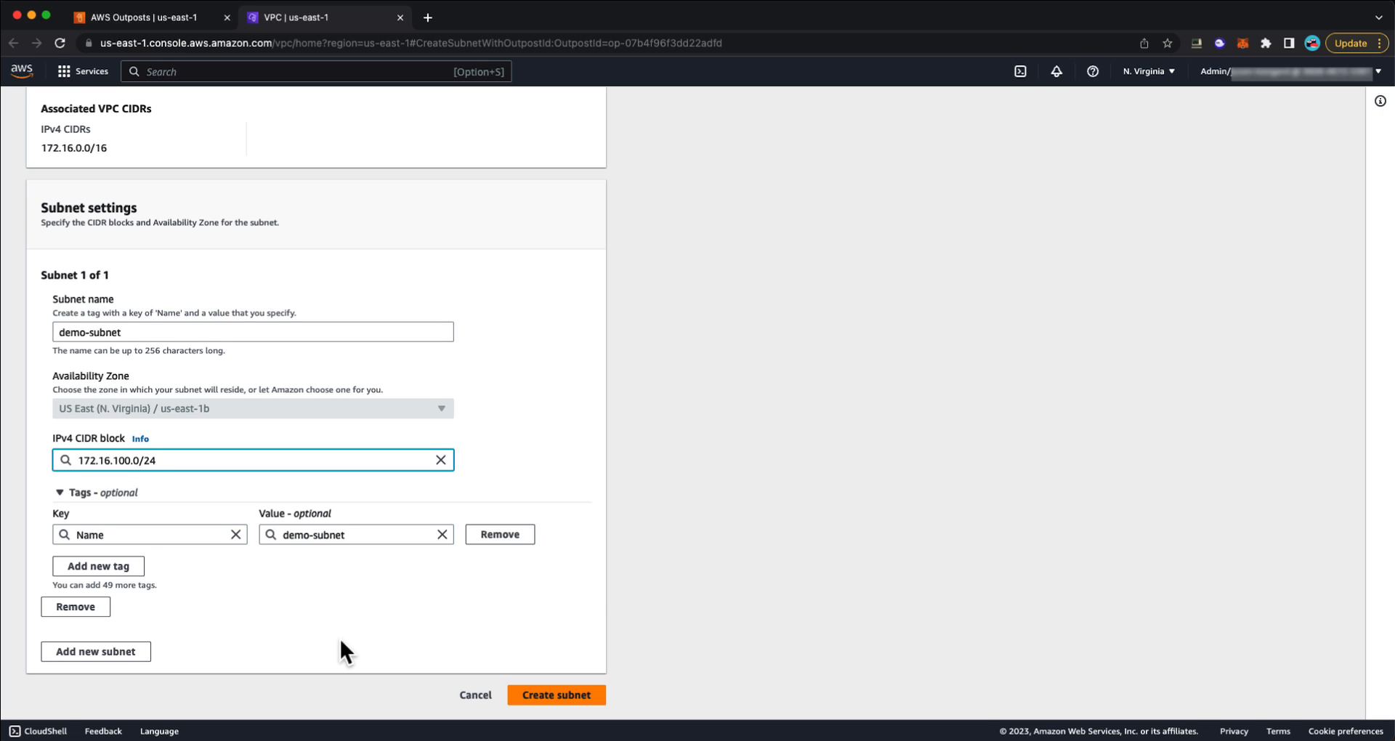
click(595, 696)
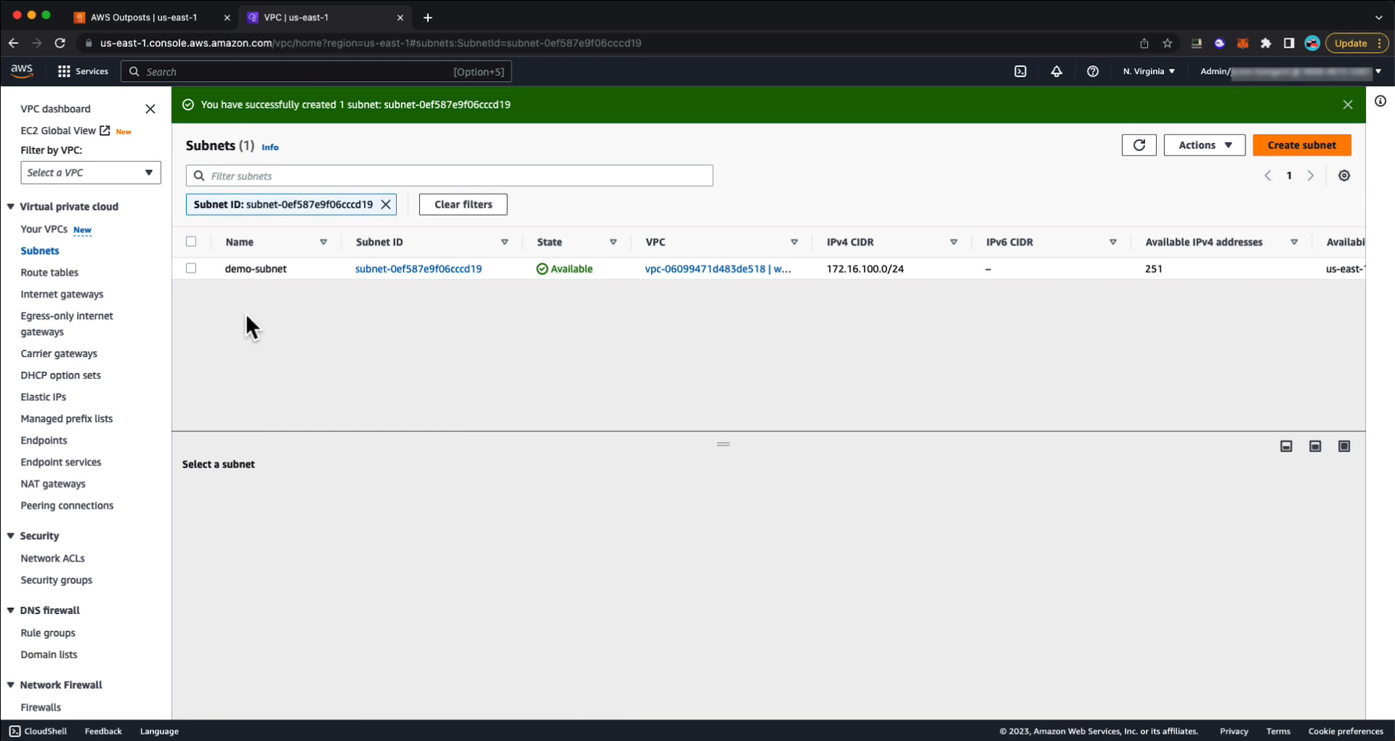
Select demo-subnet and examine its details, including its associated Outpost ID.
click(190, 269)
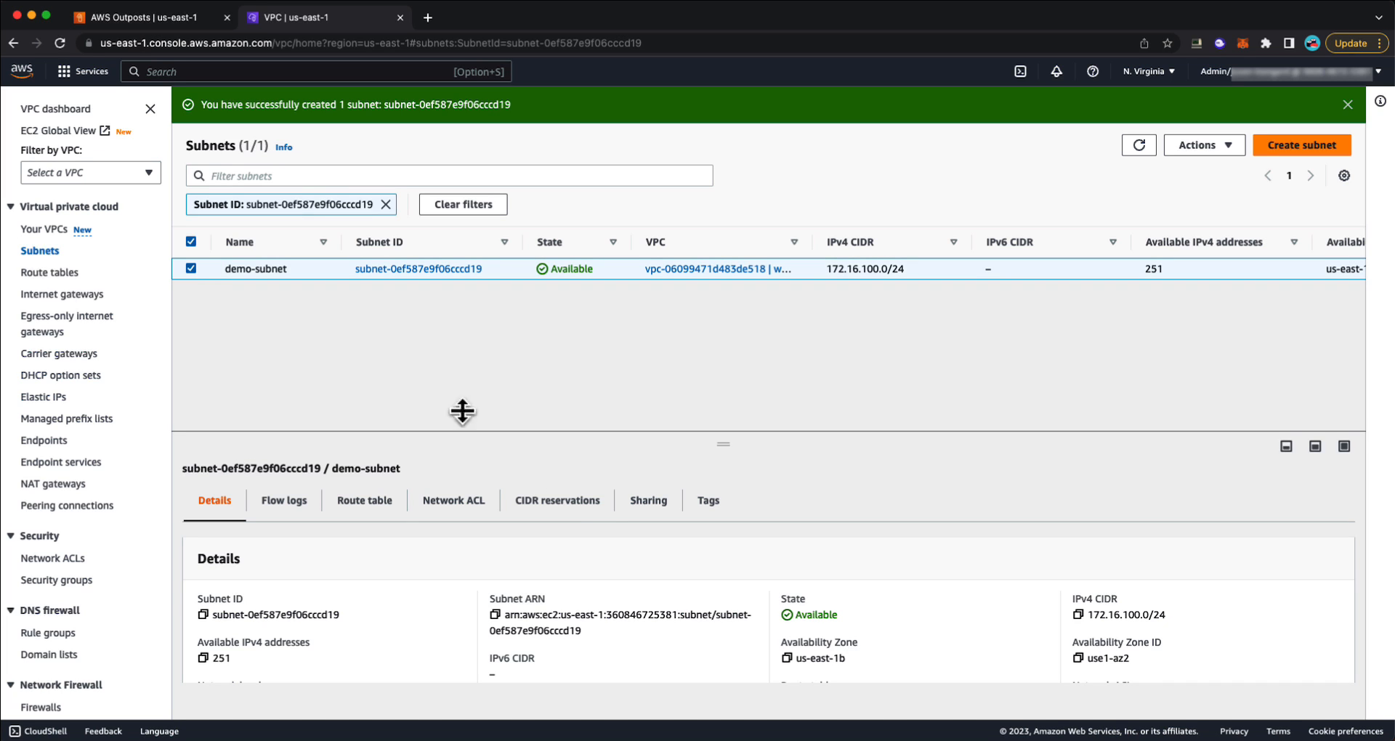
scroll(604, 605, down, 2)
scroll(604, 605, down, 3)
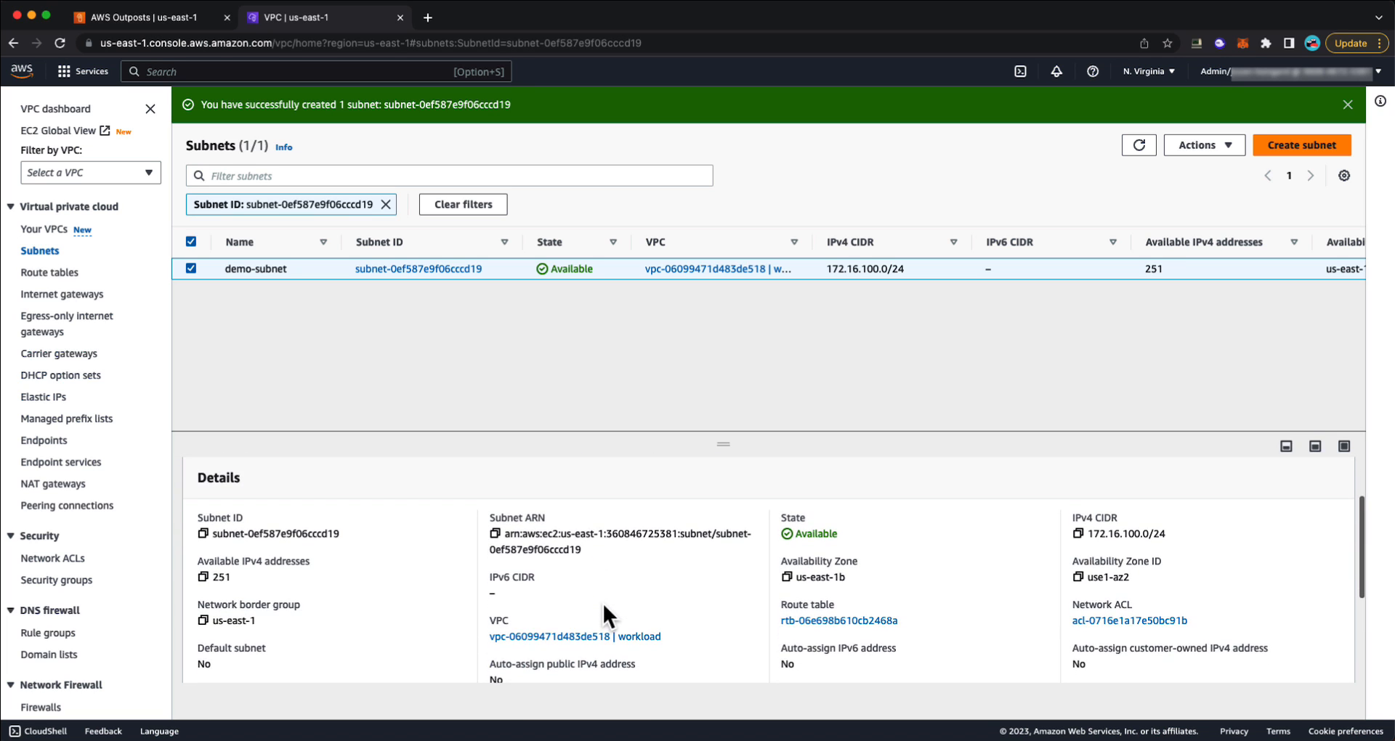
scroll(723, 617, down, 1)
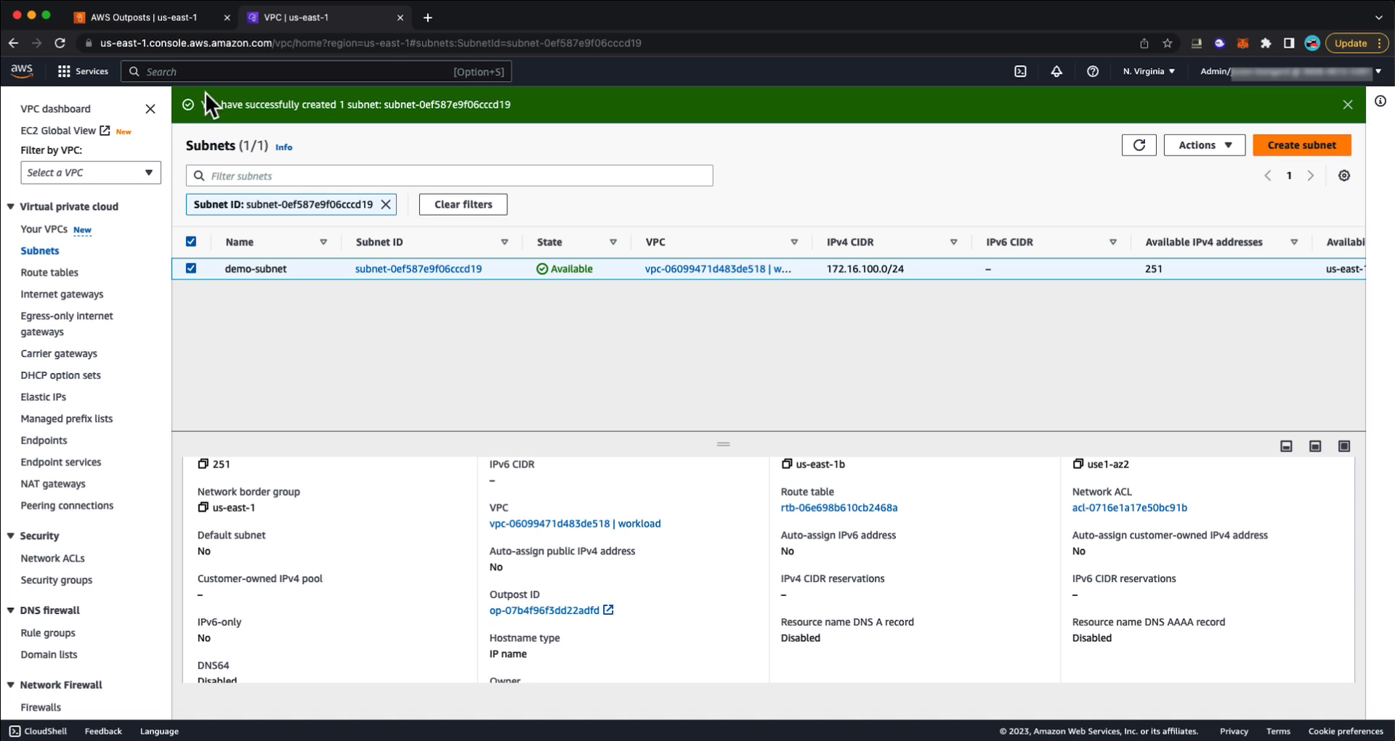
Go to the EC2 service and start launching a new instance.
click(192, 71)
text(ec2)
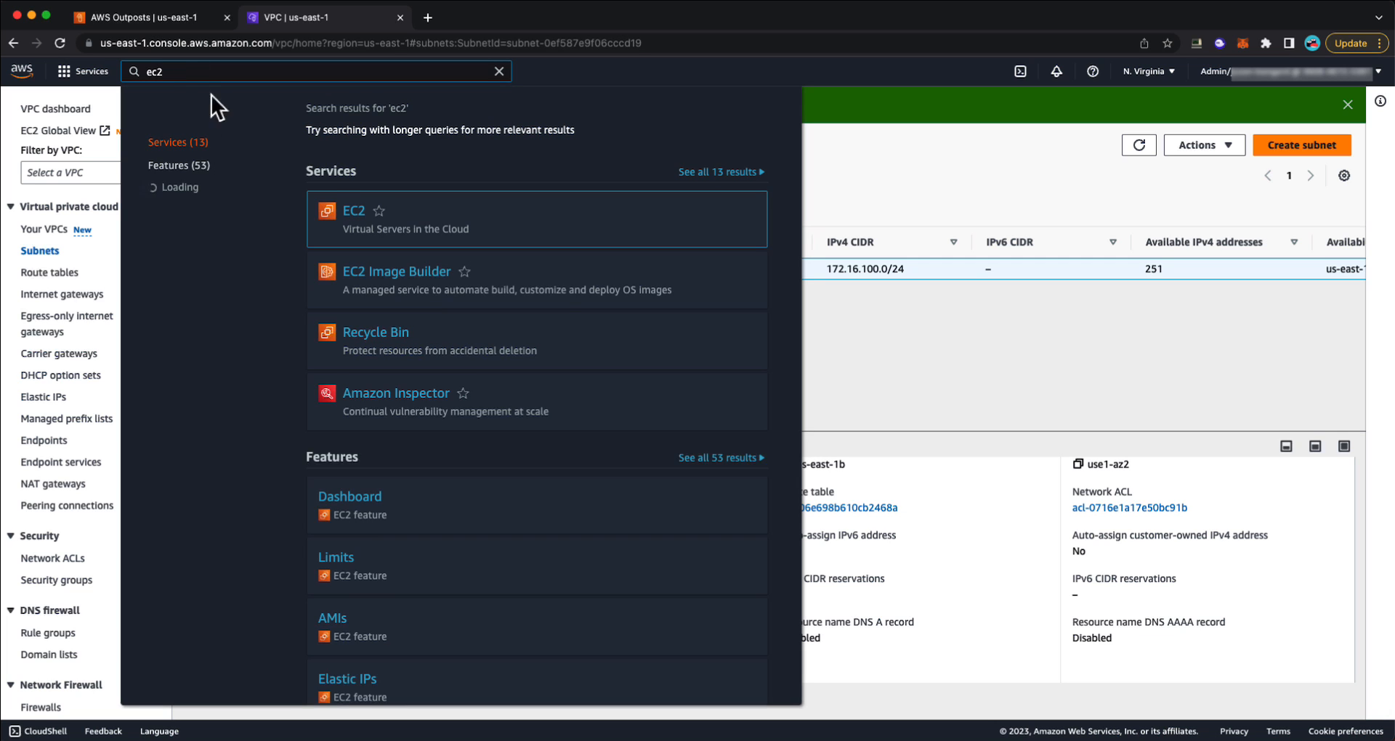
click(354, 211)
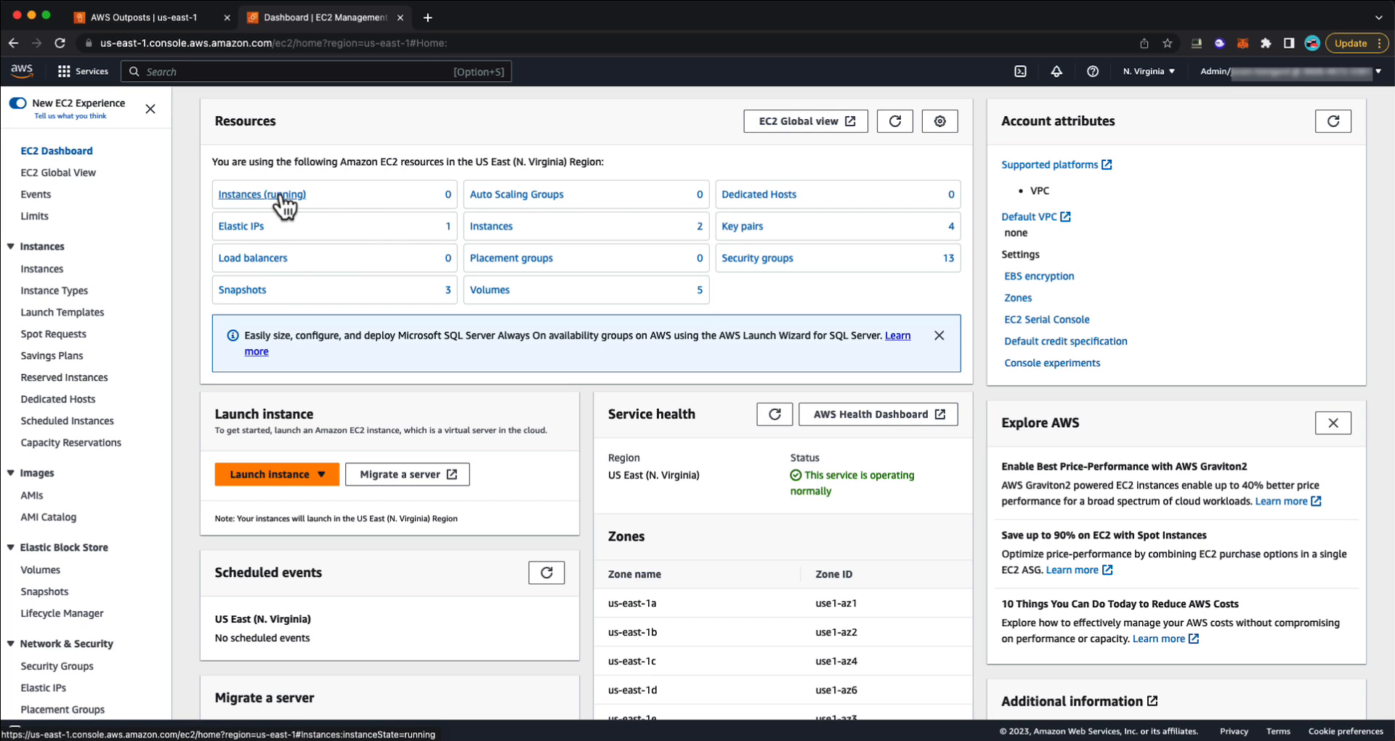
click(274, 476)
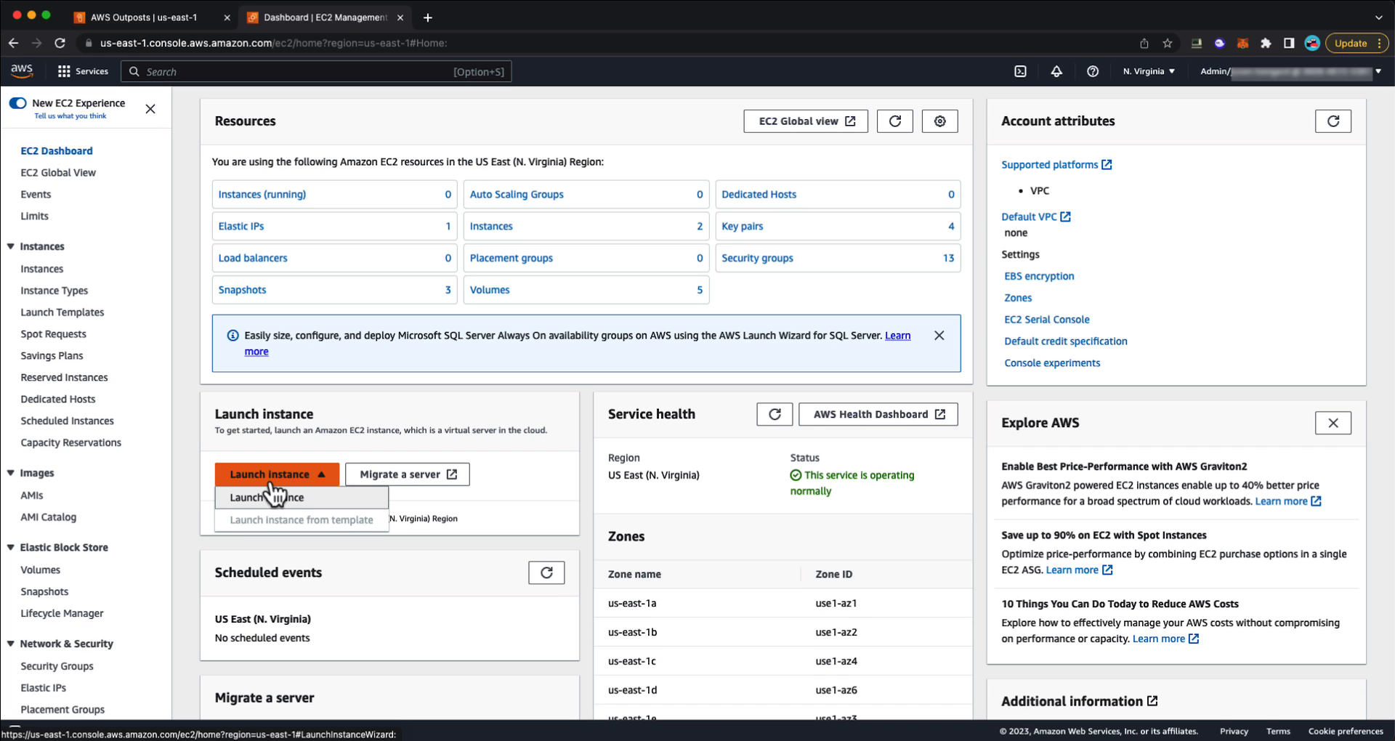
click(274, 497)
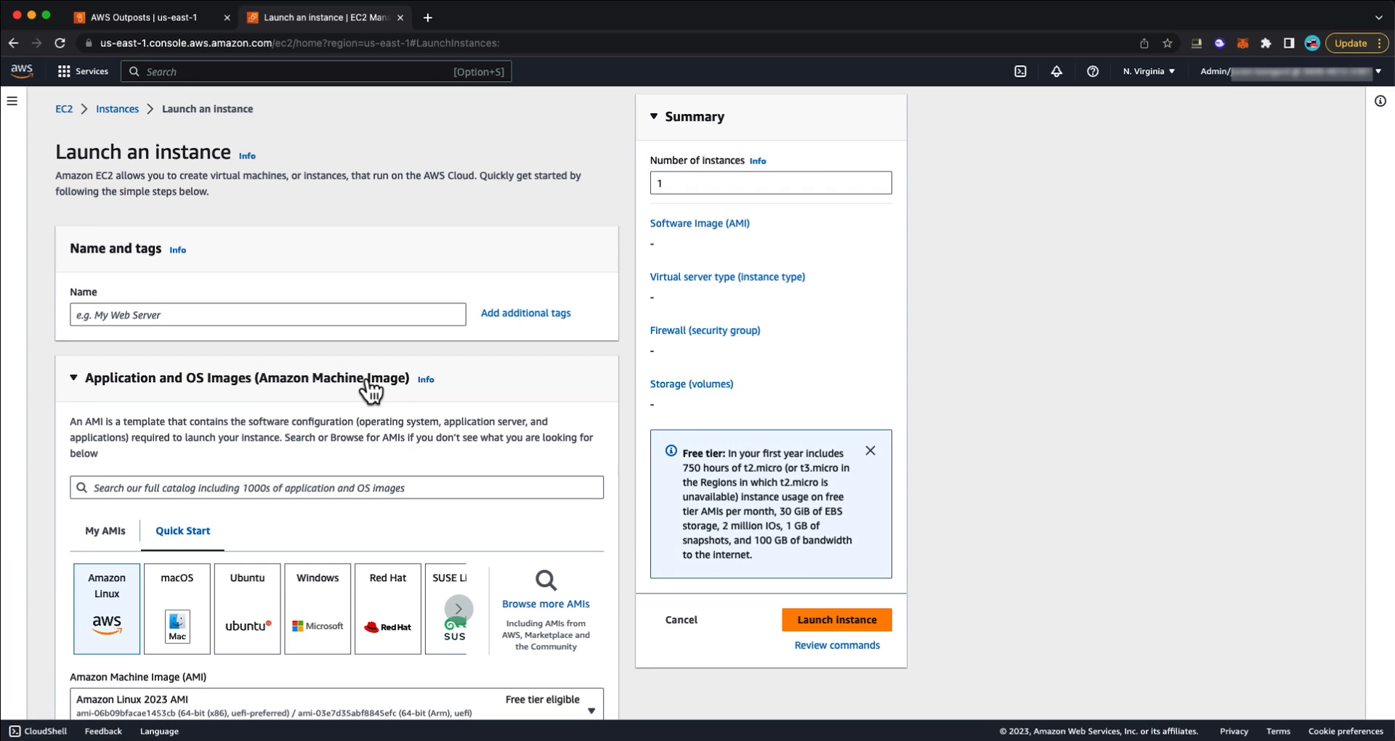
Name the new instance demo-outposts-instance.
click(230, 315)
text(de)
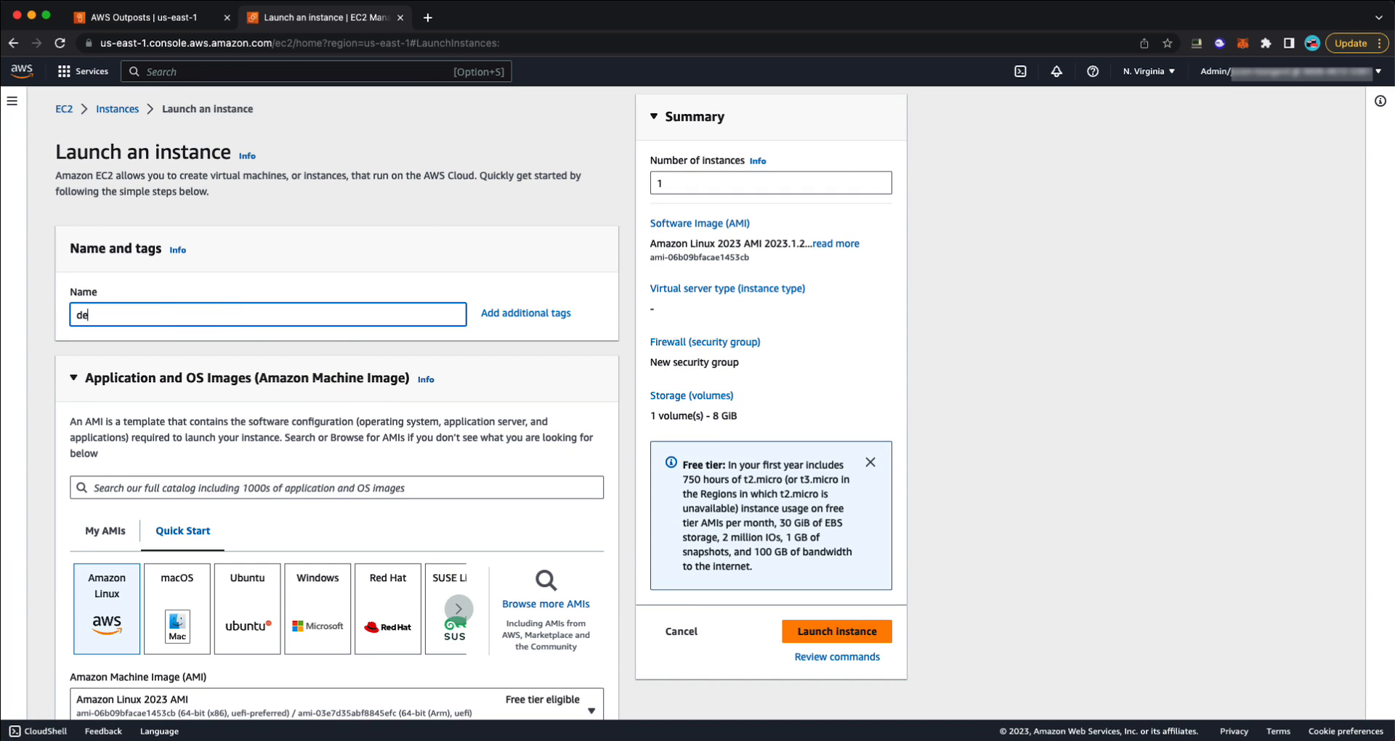
text(mo-outposts-instance)
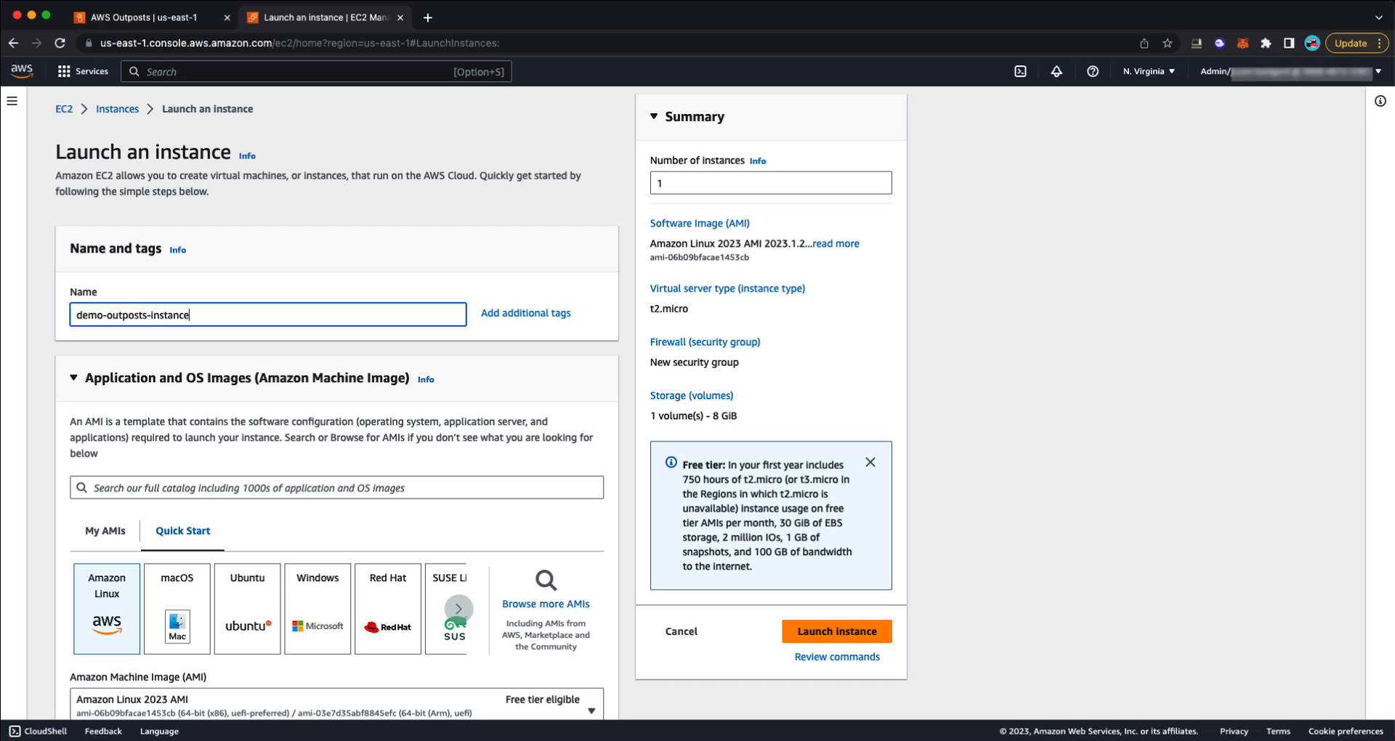
Set the instance type to c6id.xlarge, keeping the Amazon Linux 2023 AMI.
scroll(342, 494, down, 5)
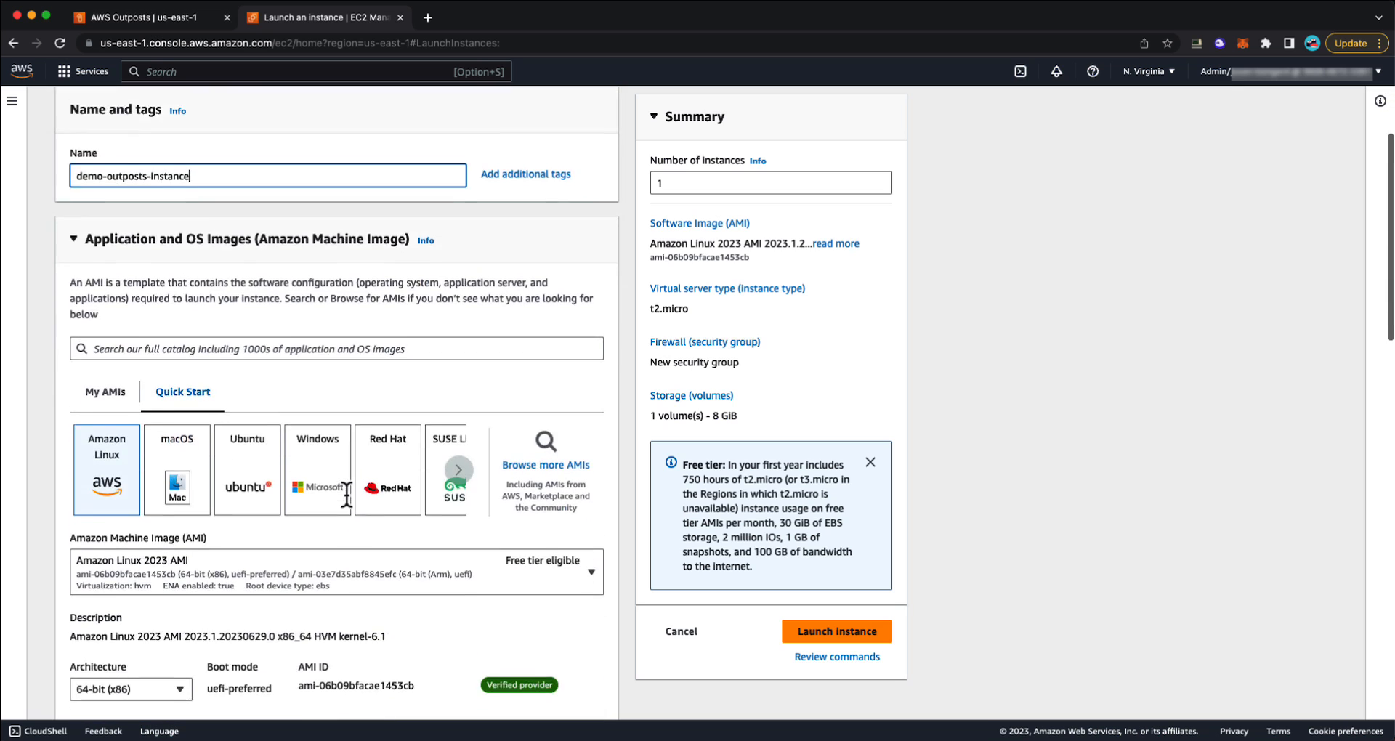
scroll(344, 491, down, 1)
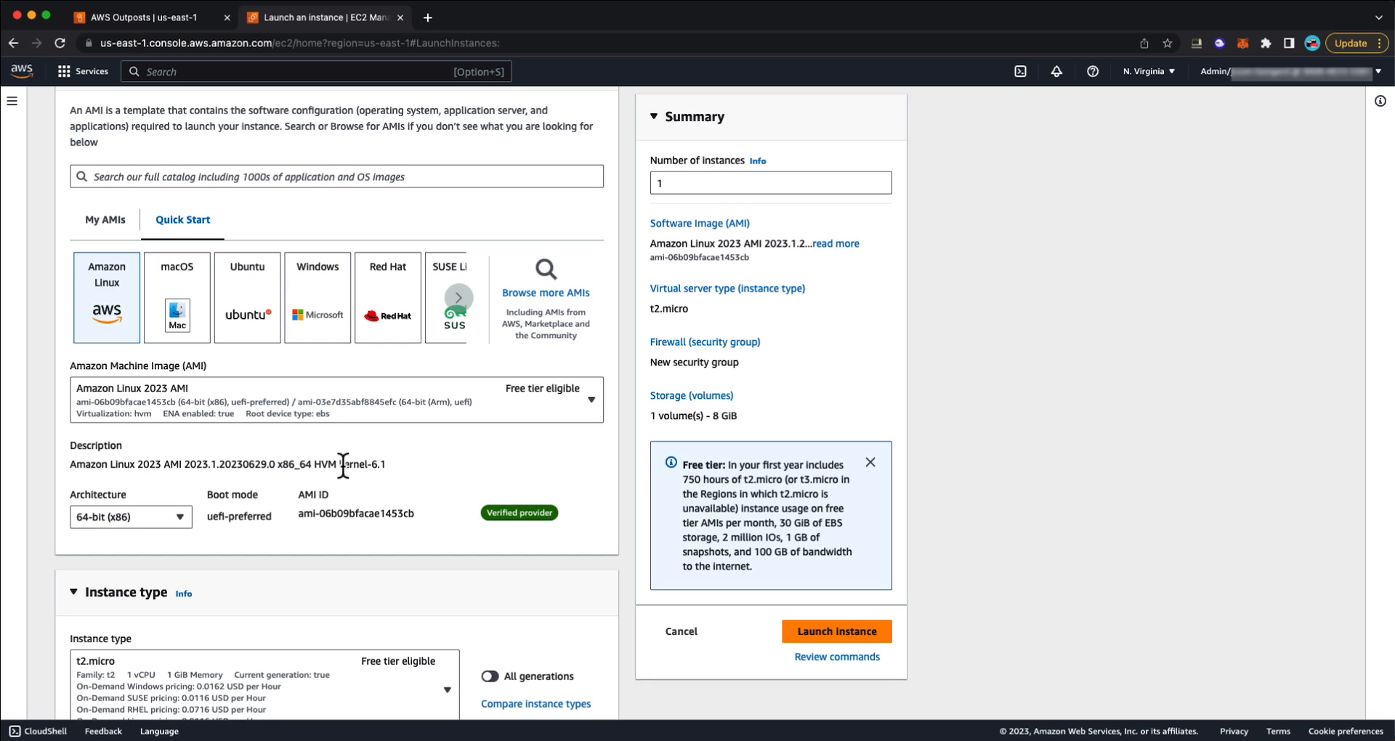
scroll(343, 468, down, 3)
scroll(349, 495, down, 2)
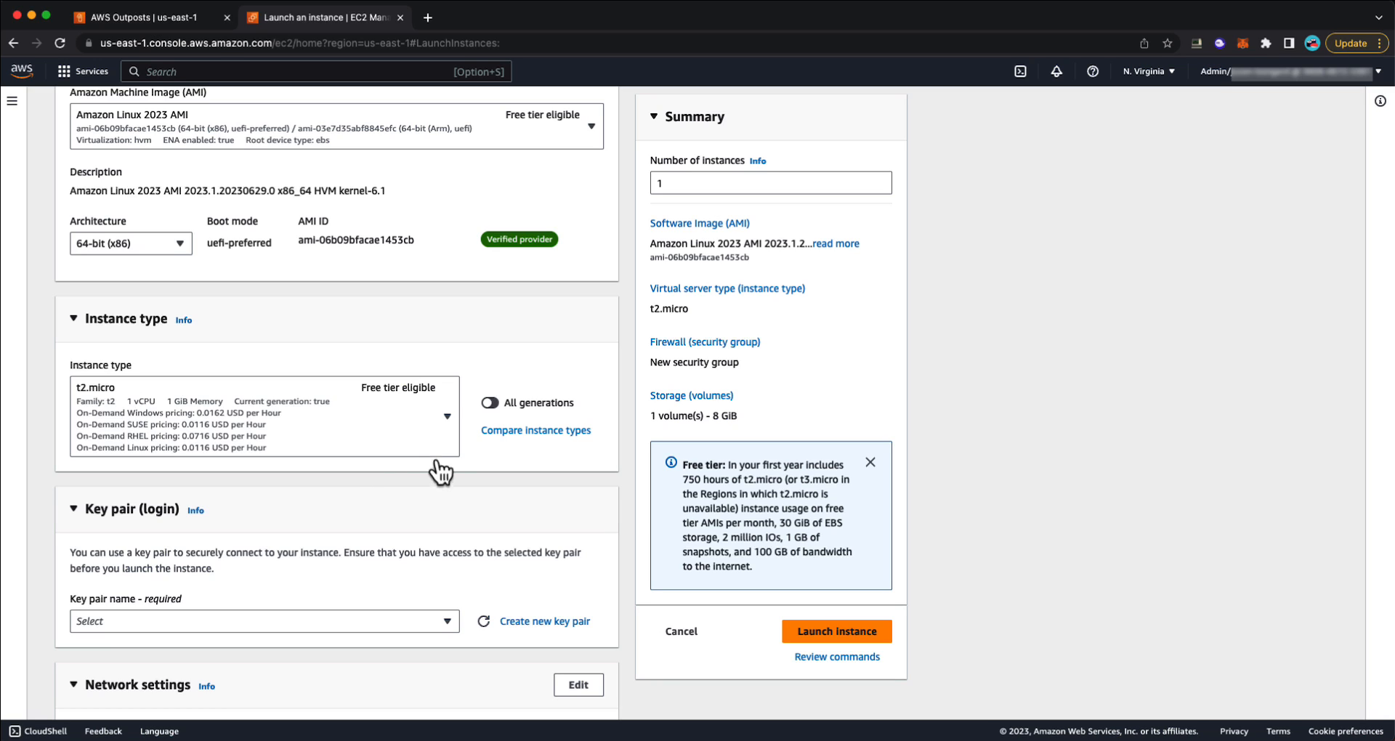
click(447, 417)
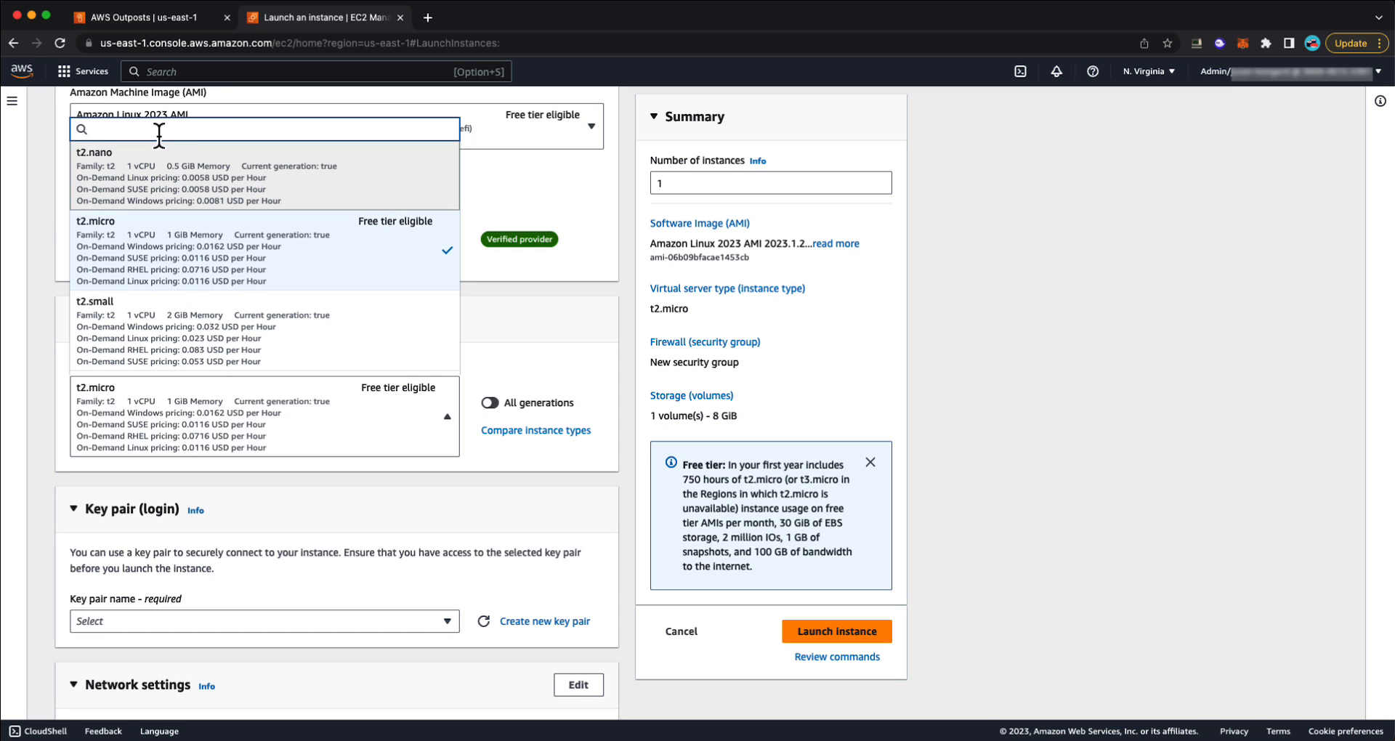
text(c6i)
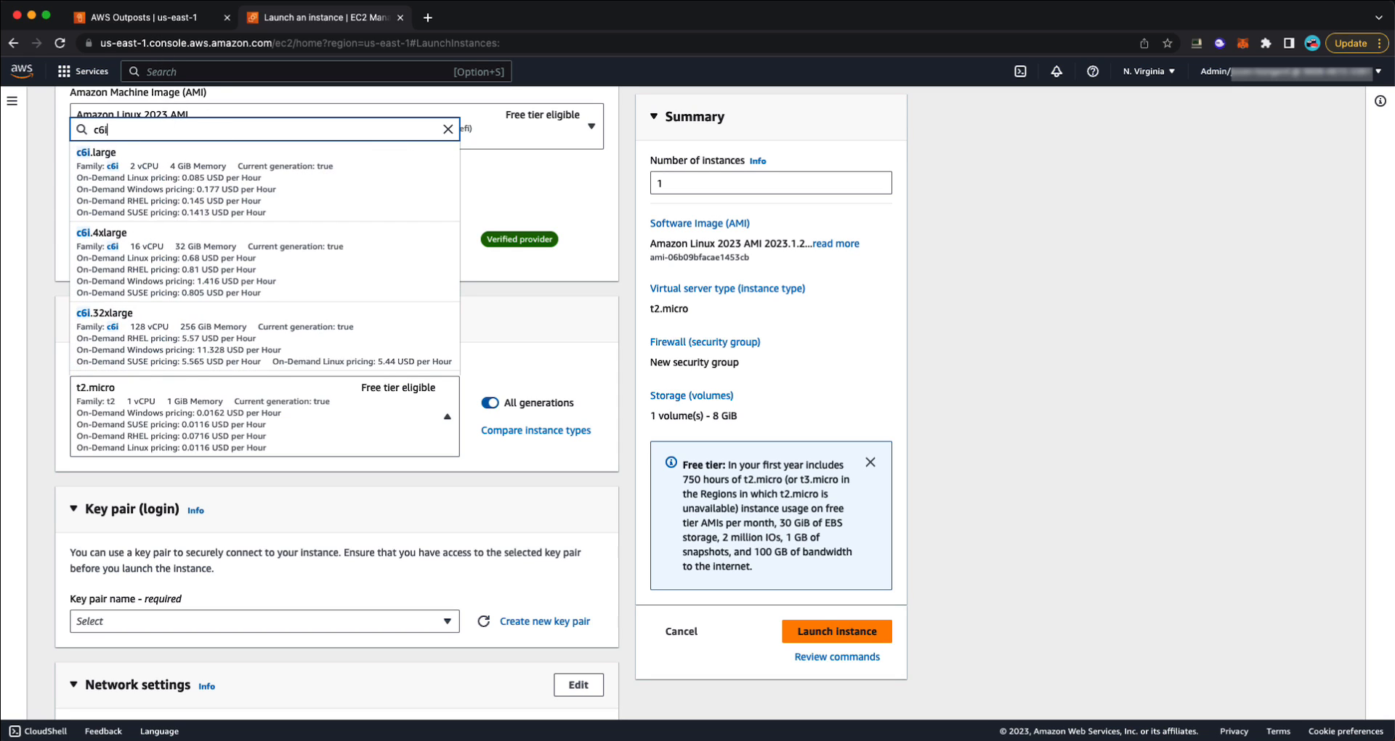
text(d.xlarge)
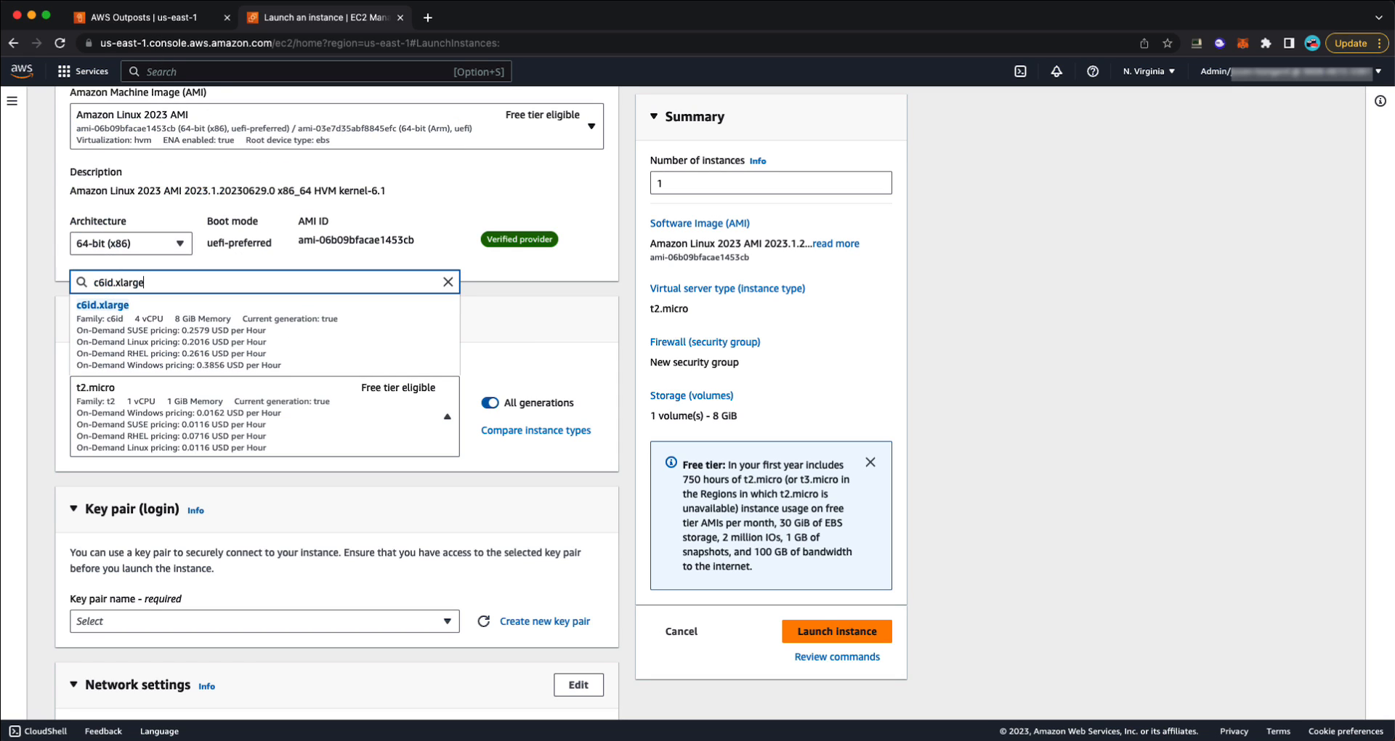
key(Return)
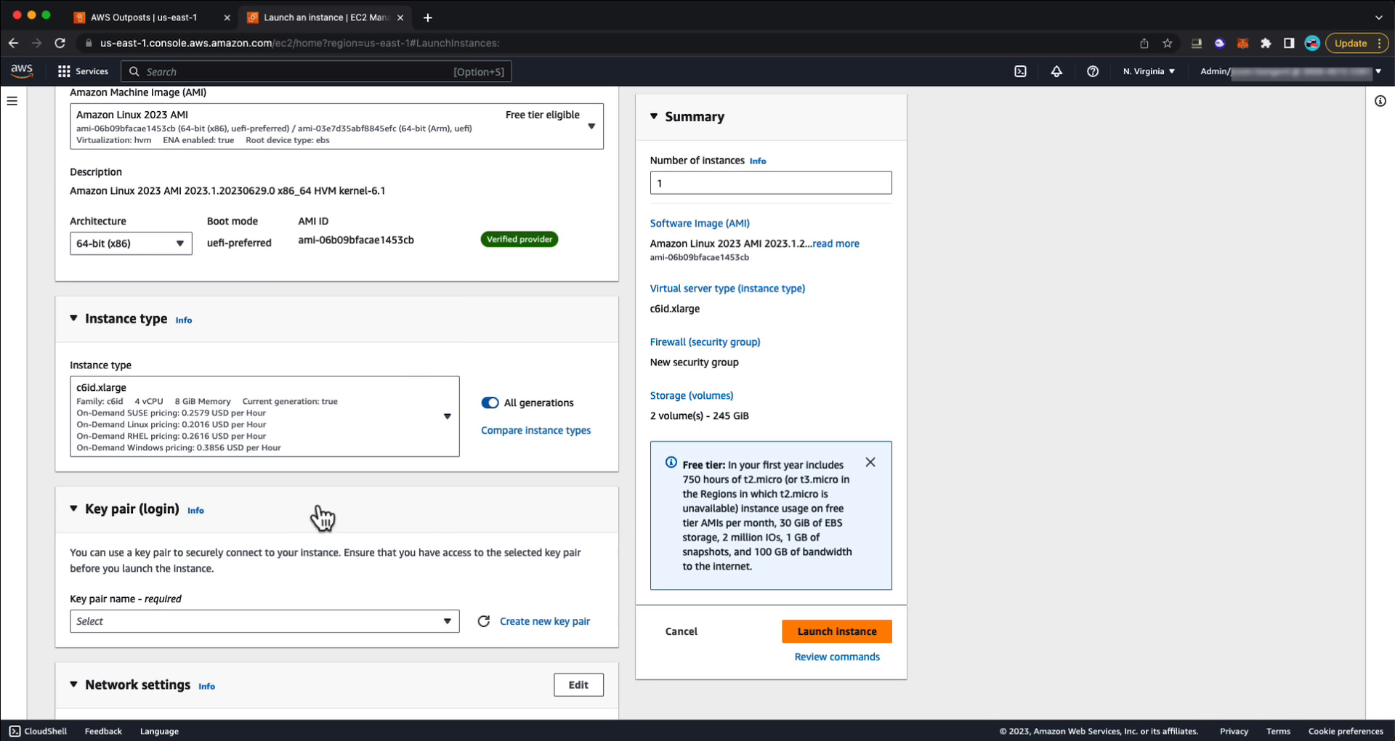
Set the instance's login option to proceed without a key pair.
scroll(412, 530, down, 3)
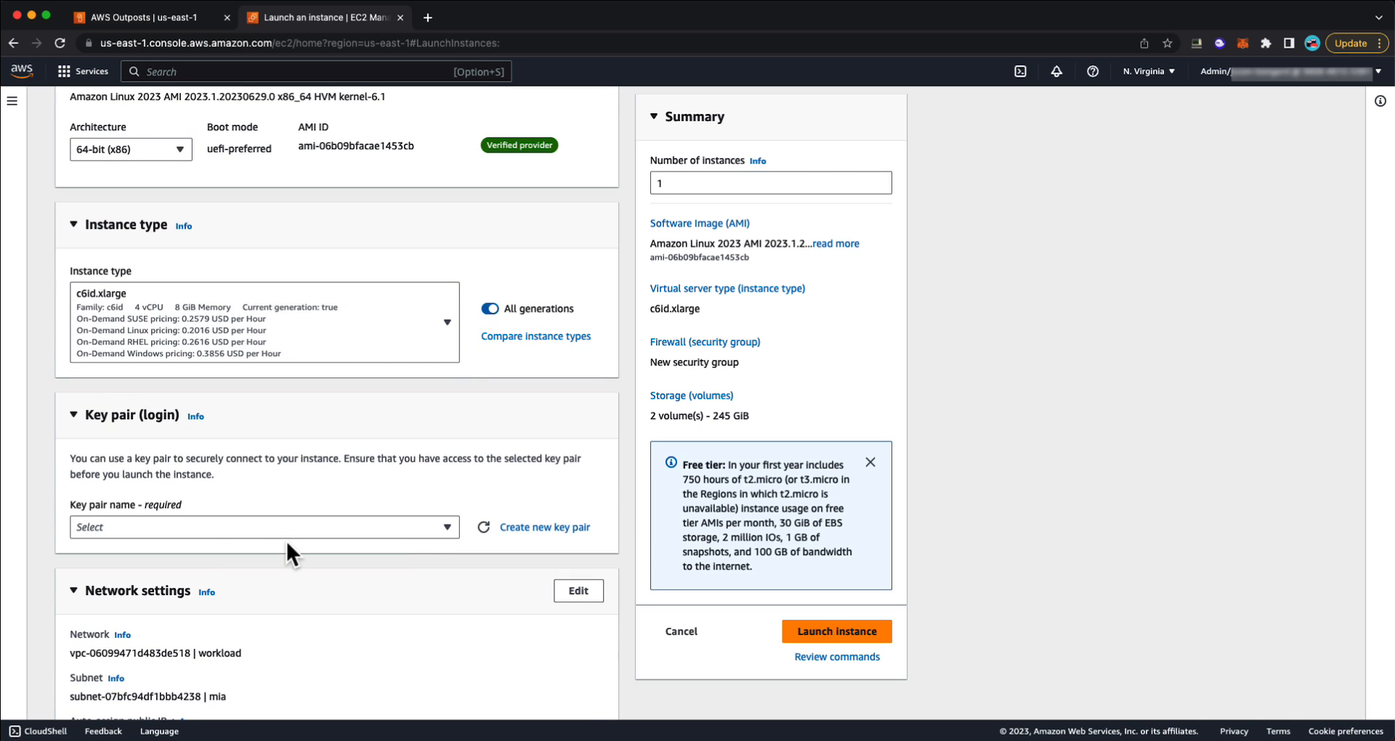
click(425, 529)
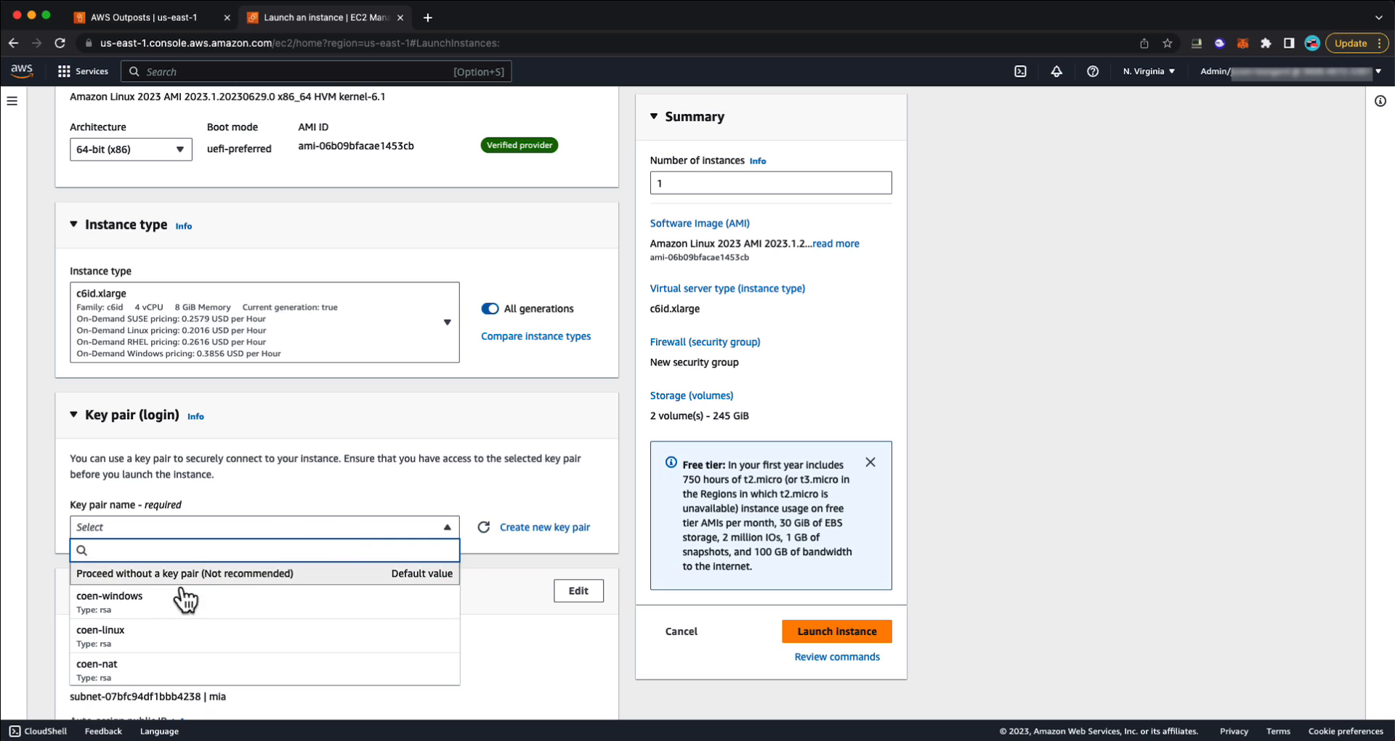
click(214, 575)
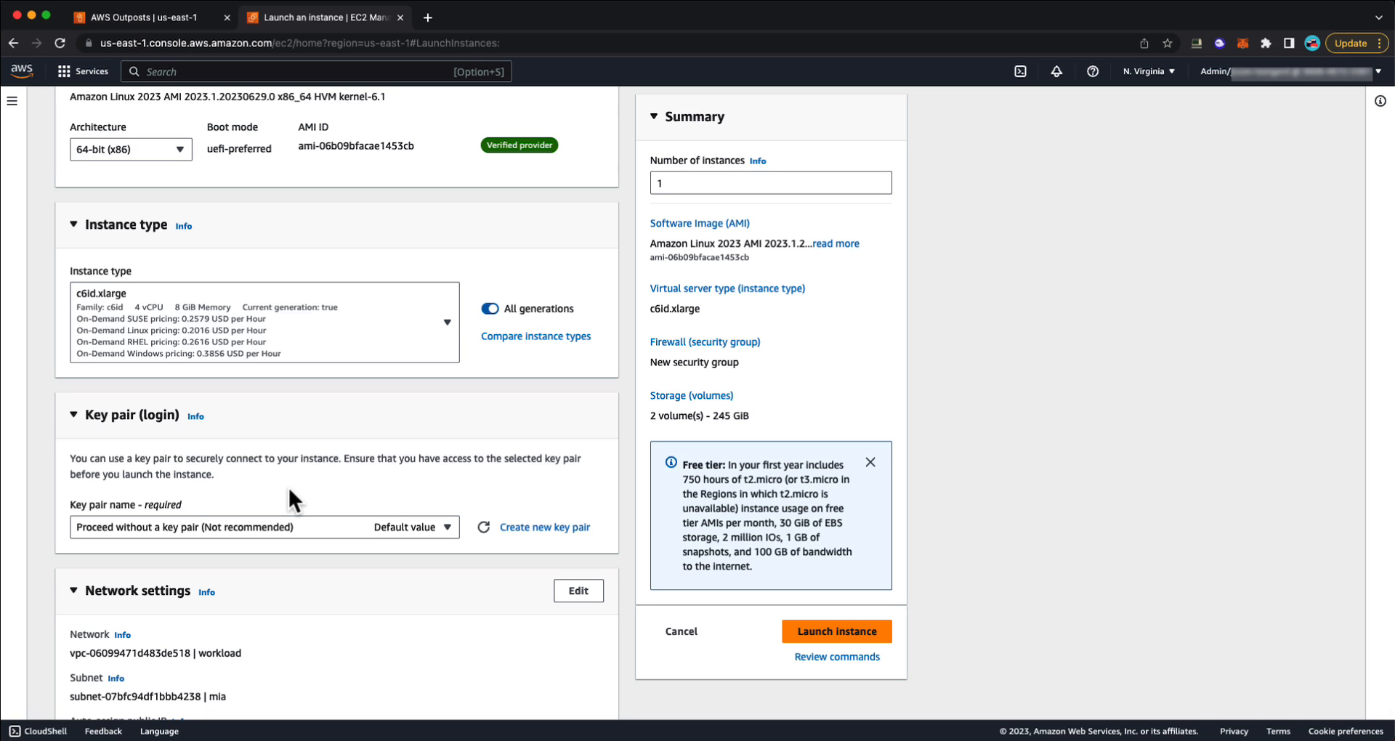
scroll(364, 481, down, 3)
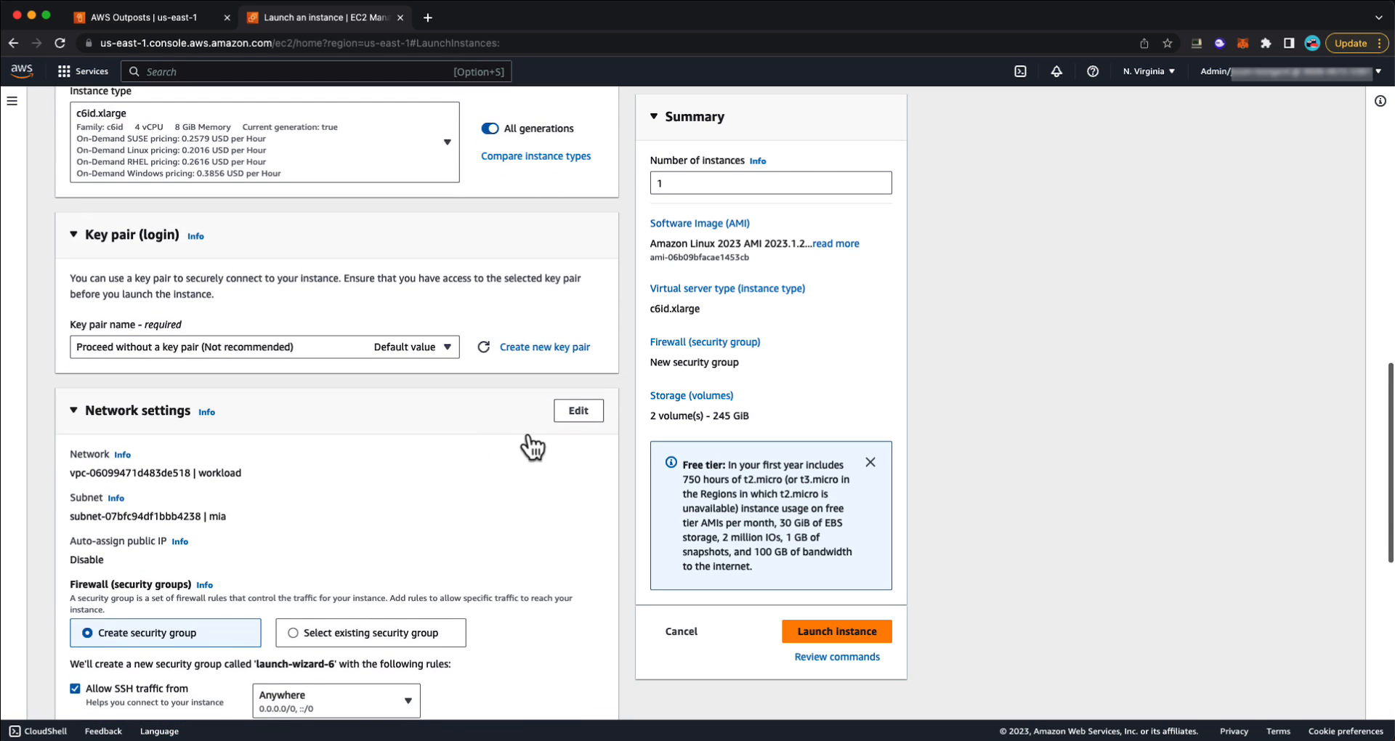
Edit the network settings to place the instance in demo-subnet and enable auto-assign public IP.
click(576, 412)
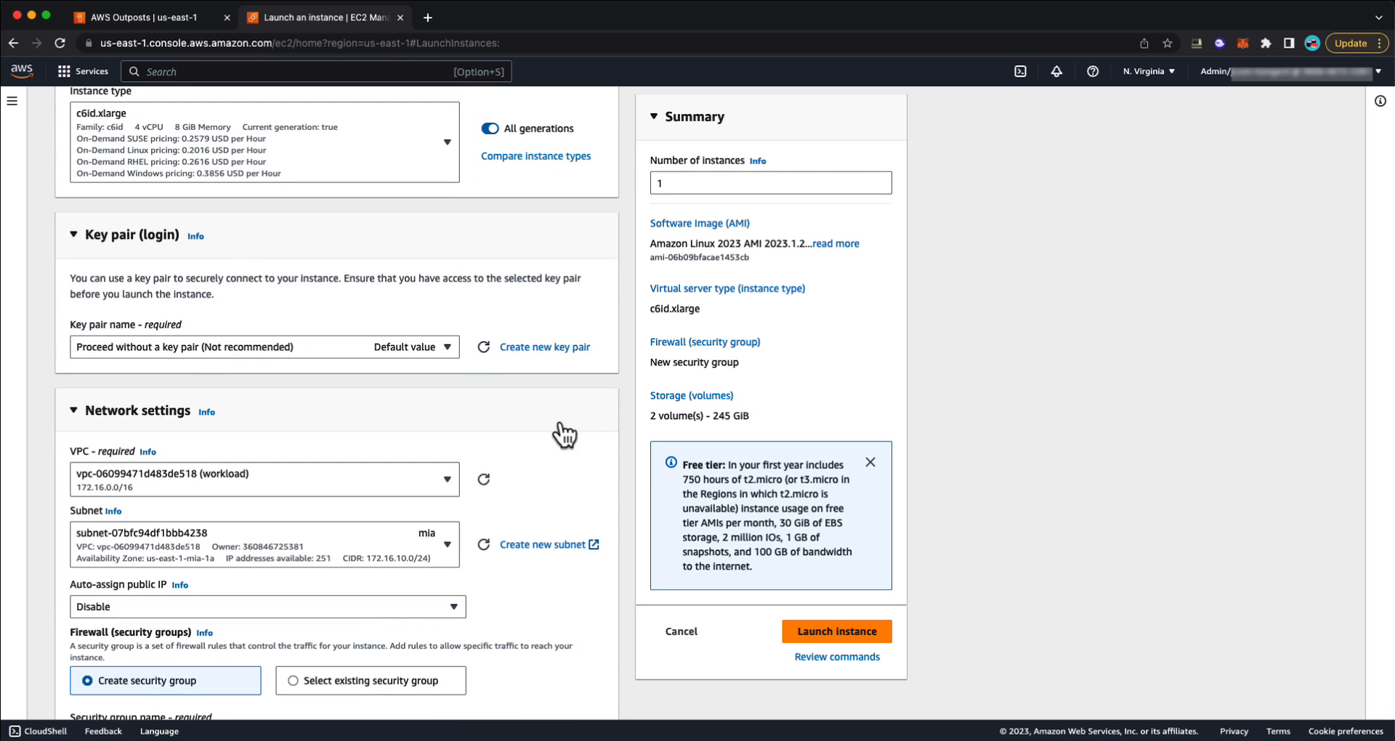
scroll(563, 434, down, 3)
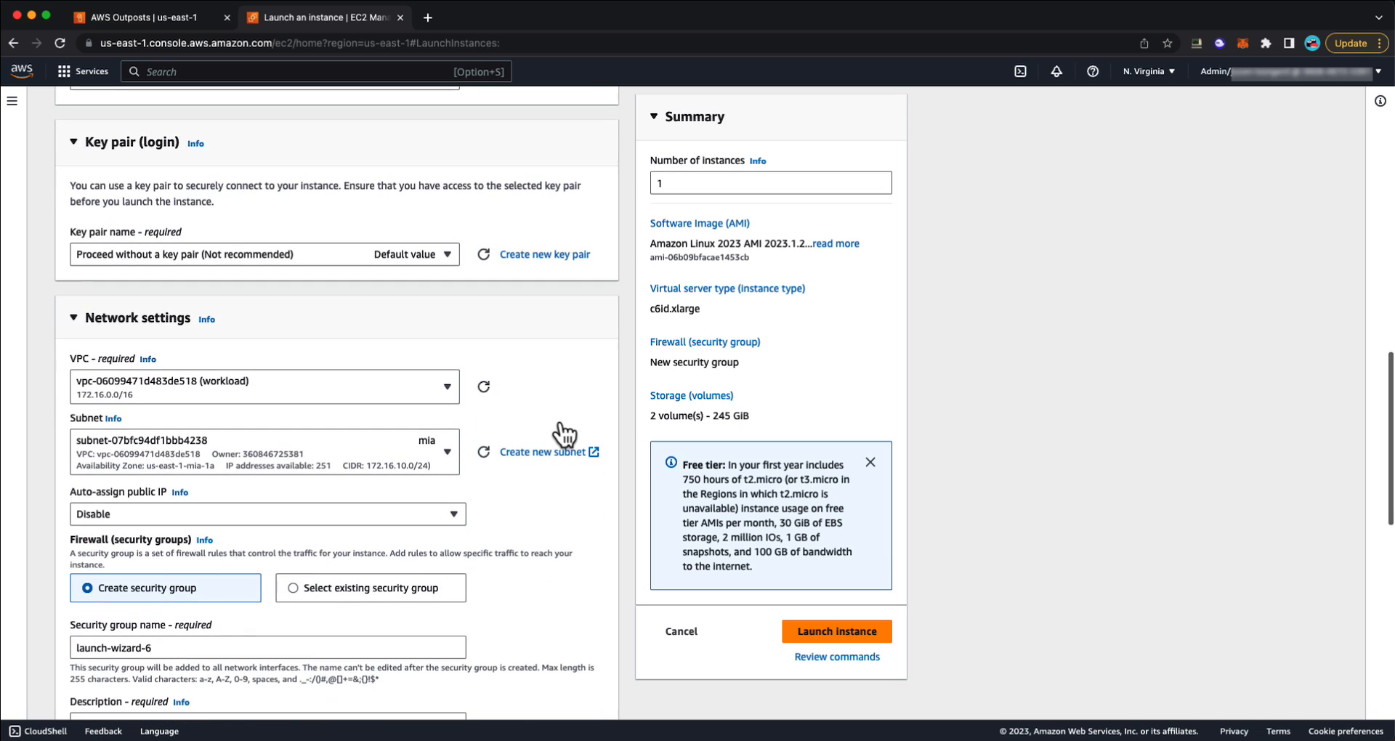
click(449, 453)
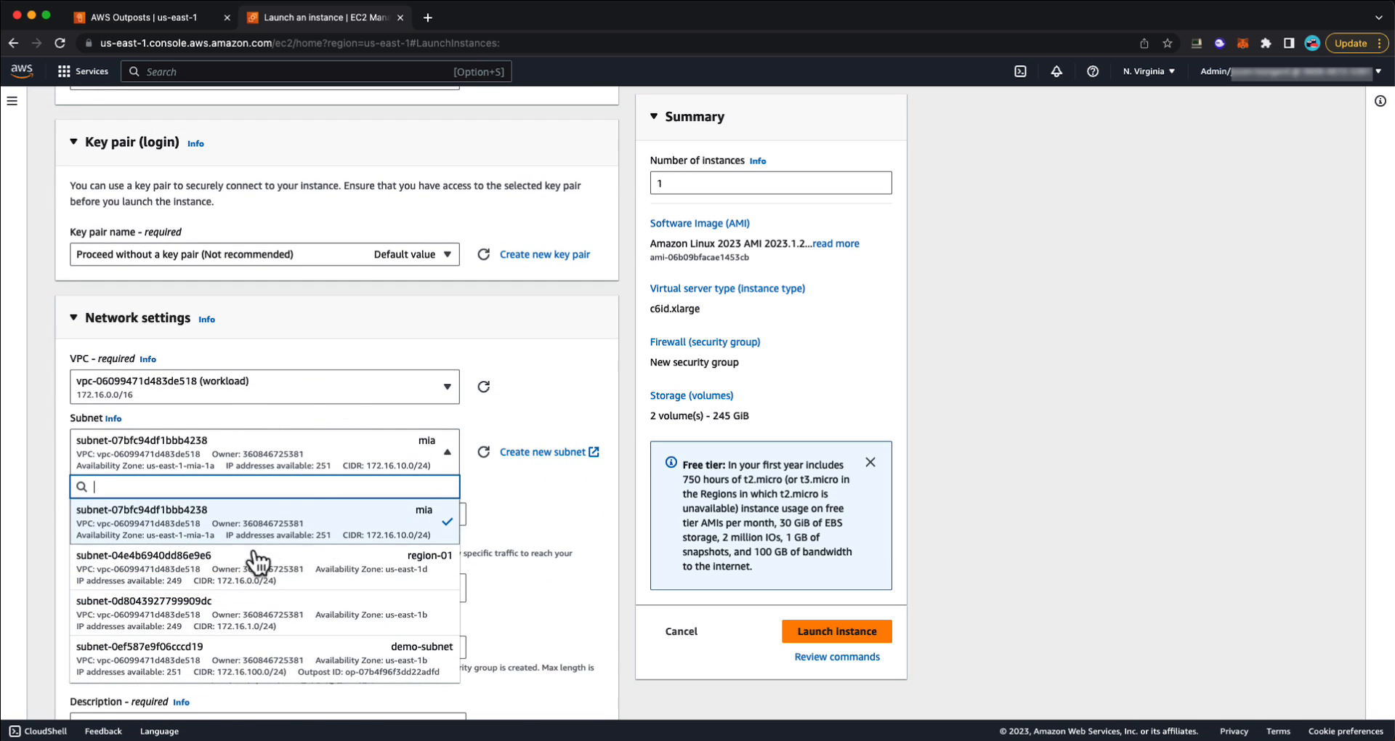
click(259, 667)
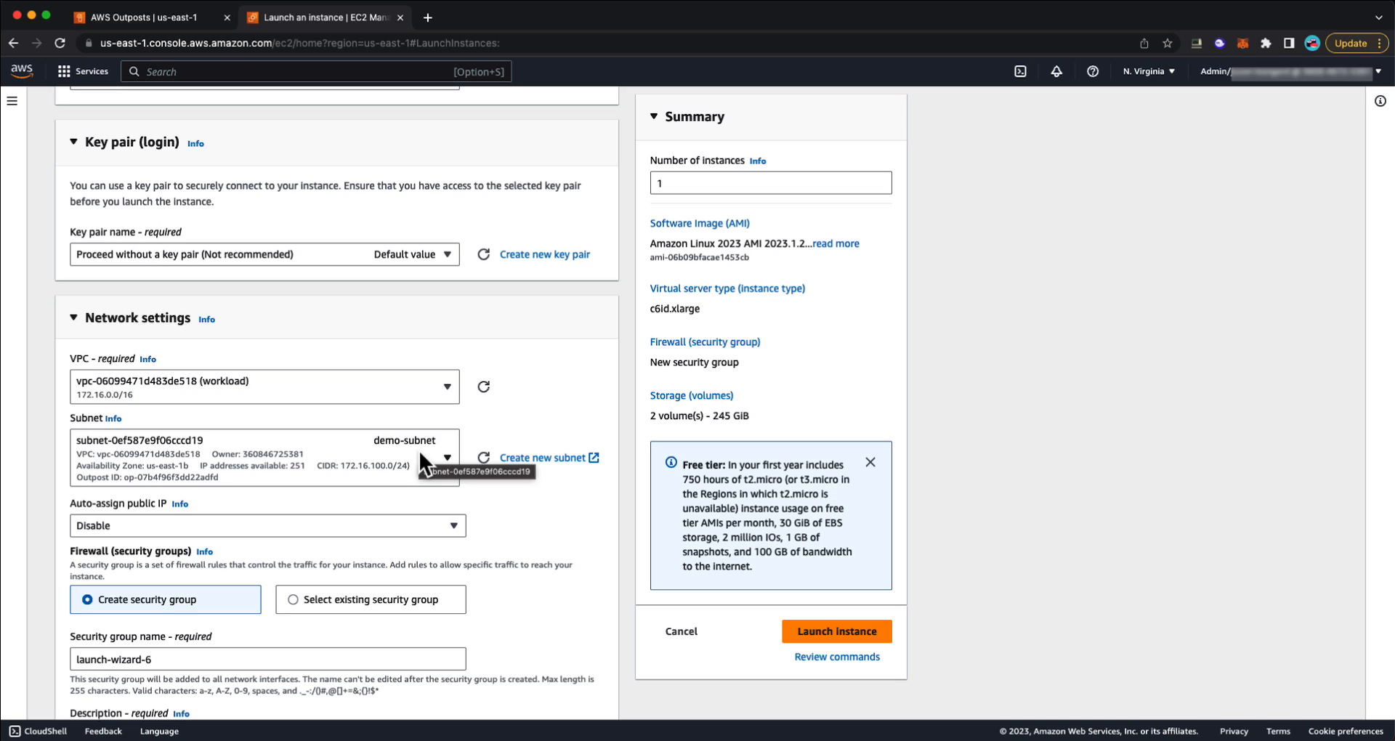
click(414, 532)
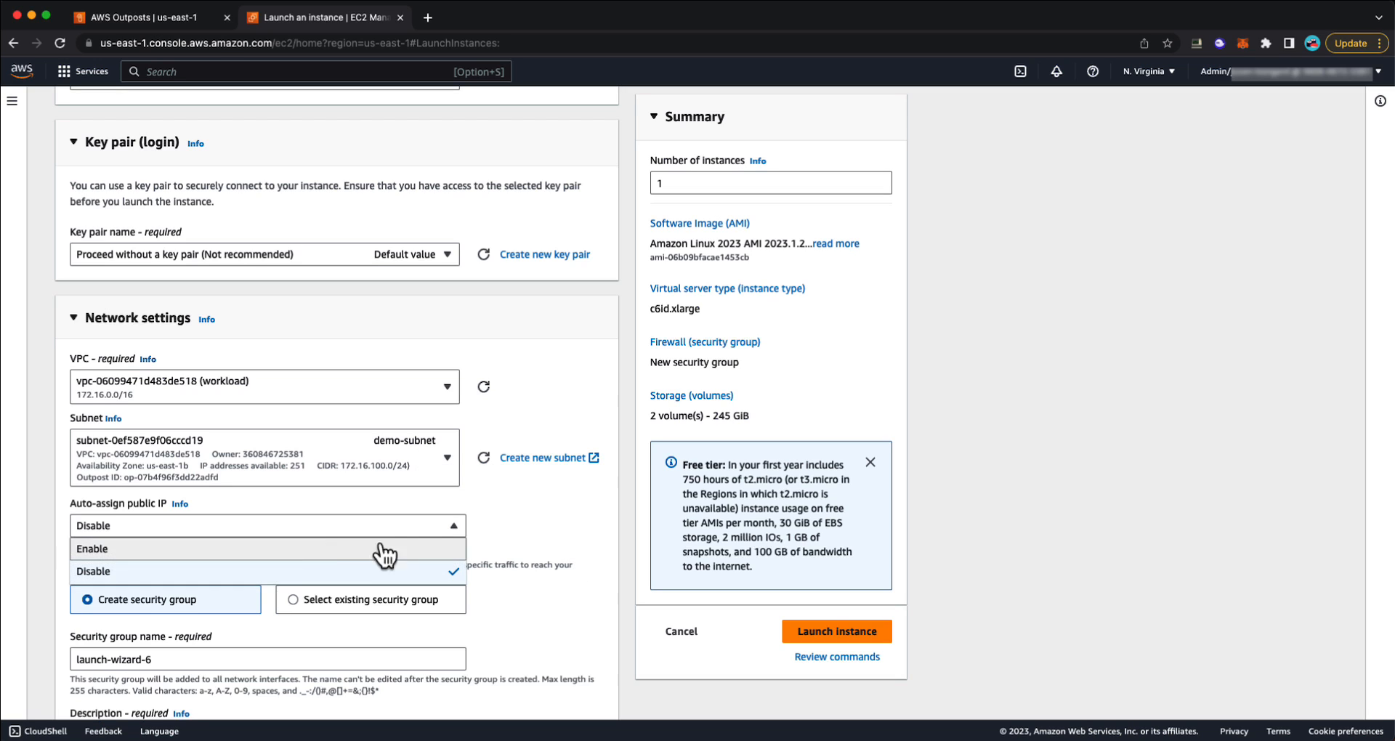
click(341, 551)
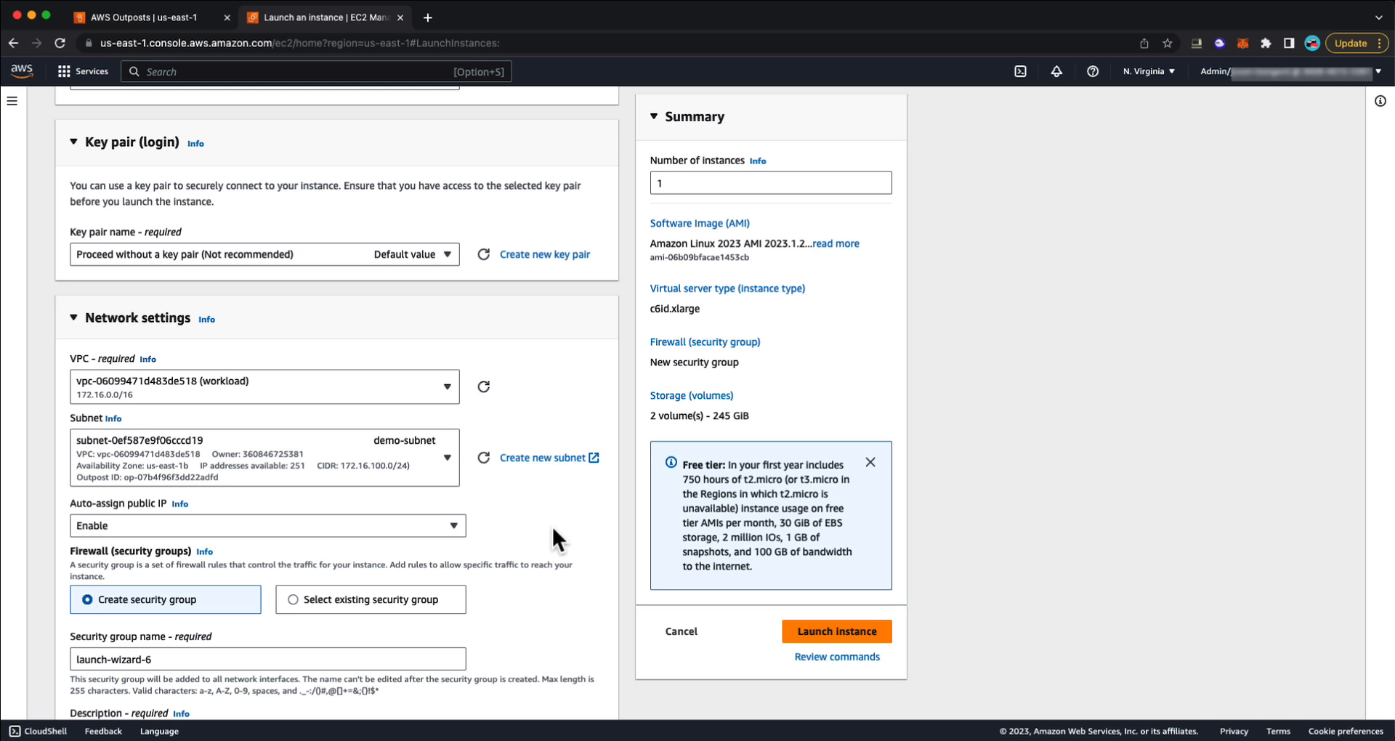
Set the firewall to use the existing security group launch-wizard-5.
scroll(516, 517, down, 6)
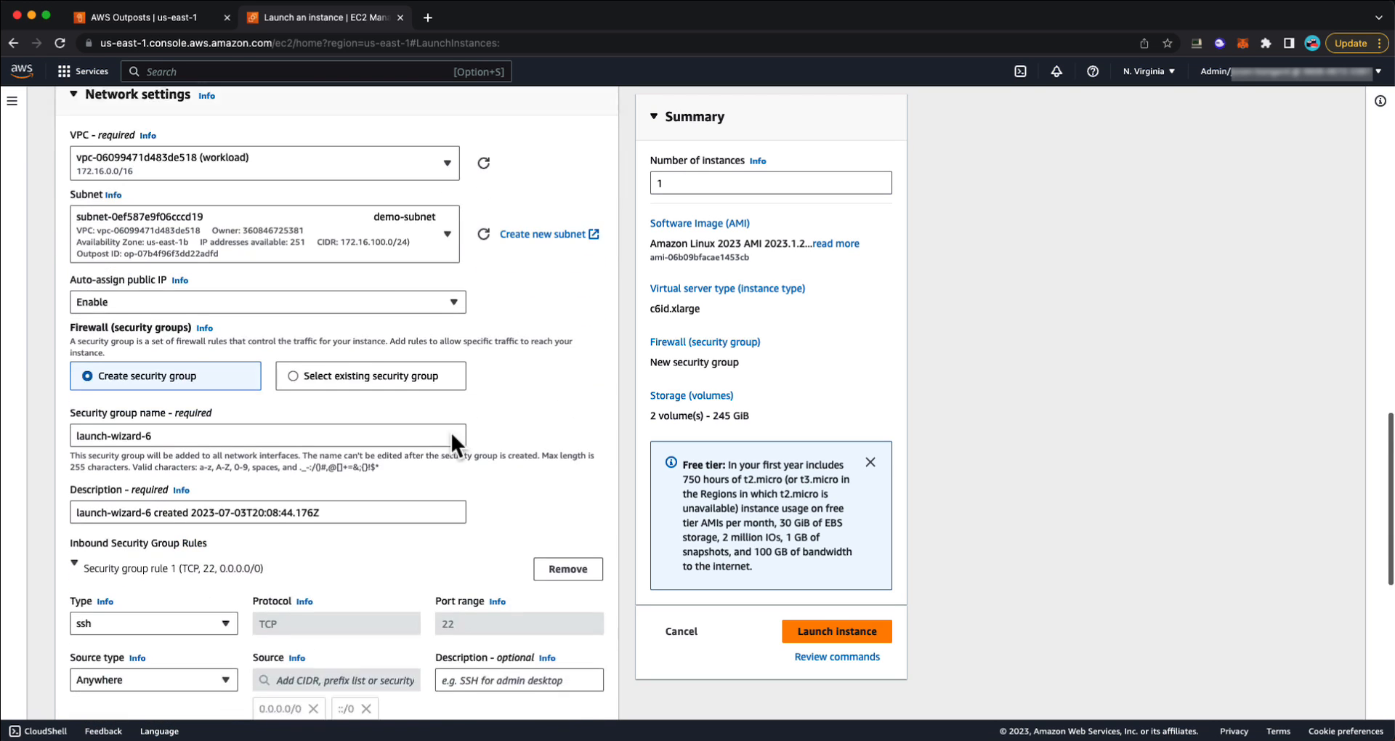
click(368, 375)
scroll(364, 378, down, 1)
click(328, 381)
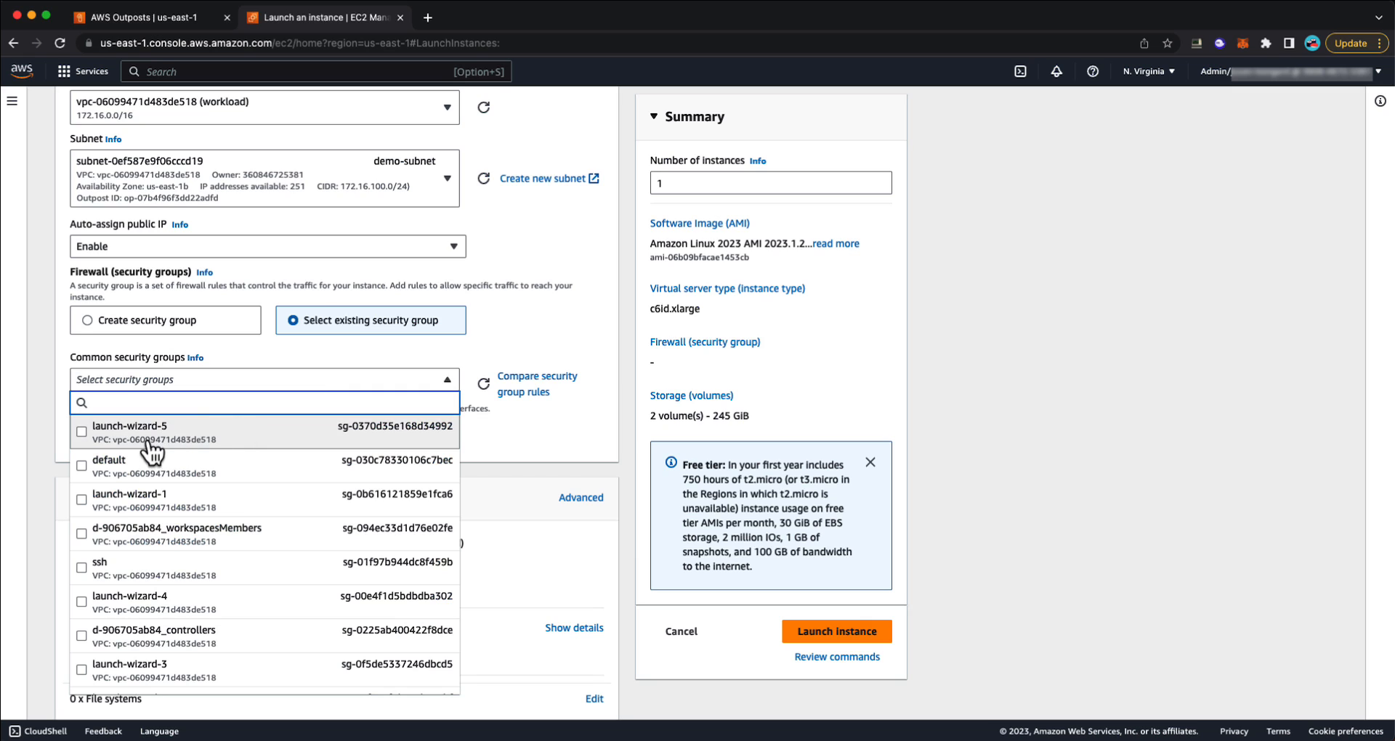
click(81, 434)
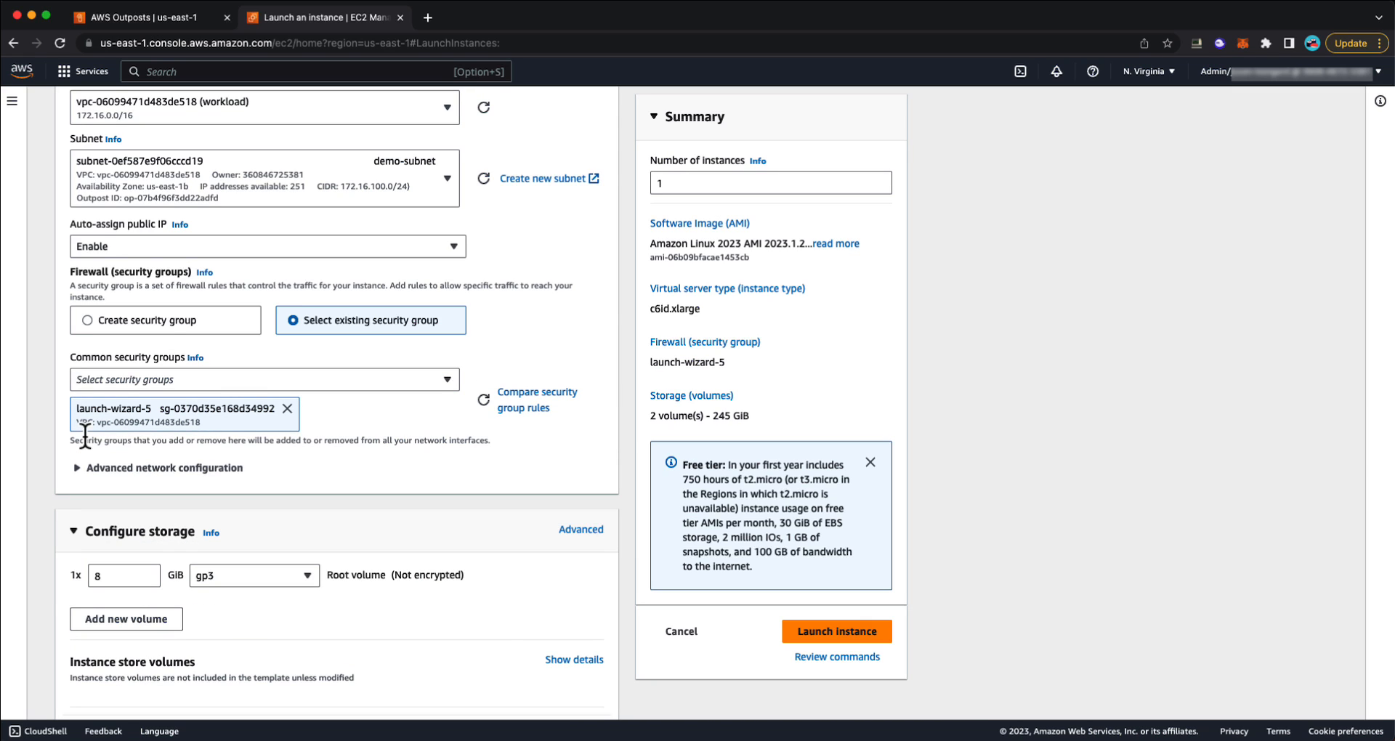
Launch the instance with the default storage and go to the list of EC2 instances.
scroll(492, 630, down, 2)
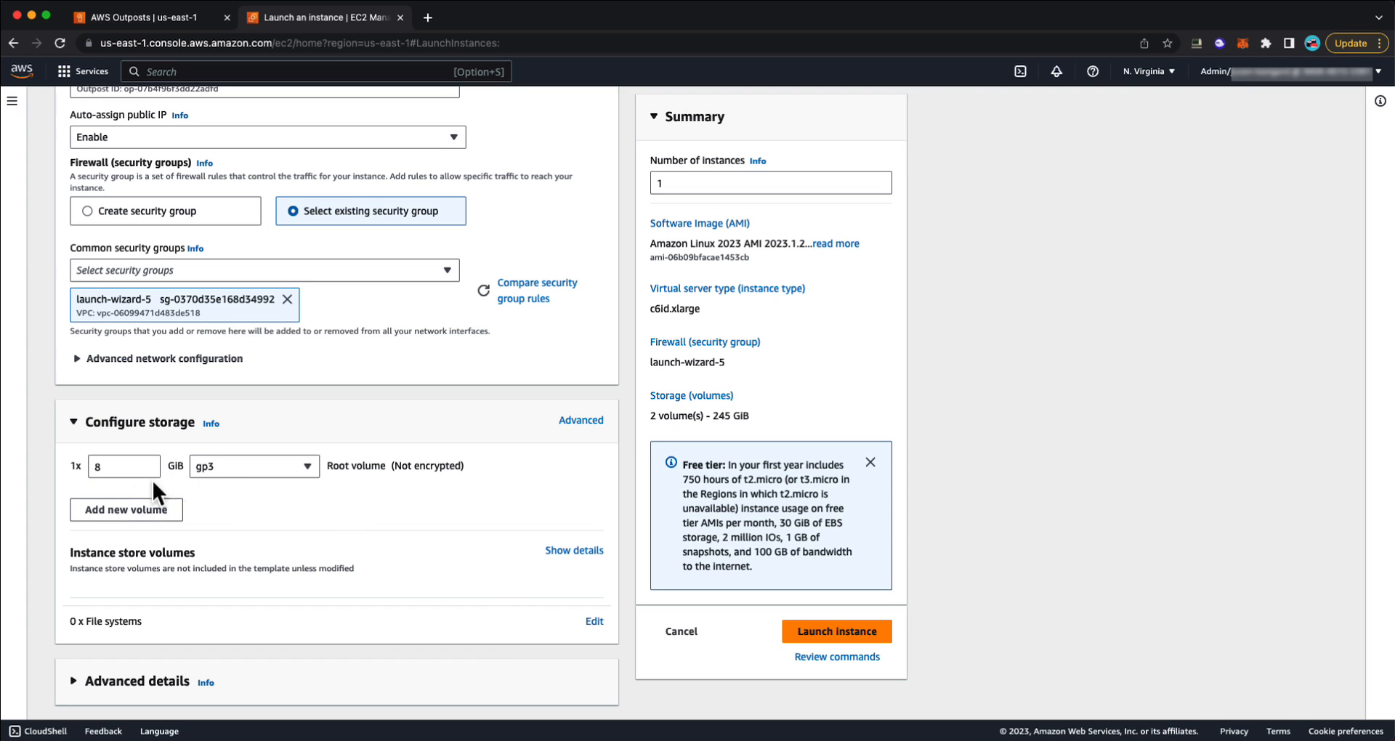
click(843, 629)
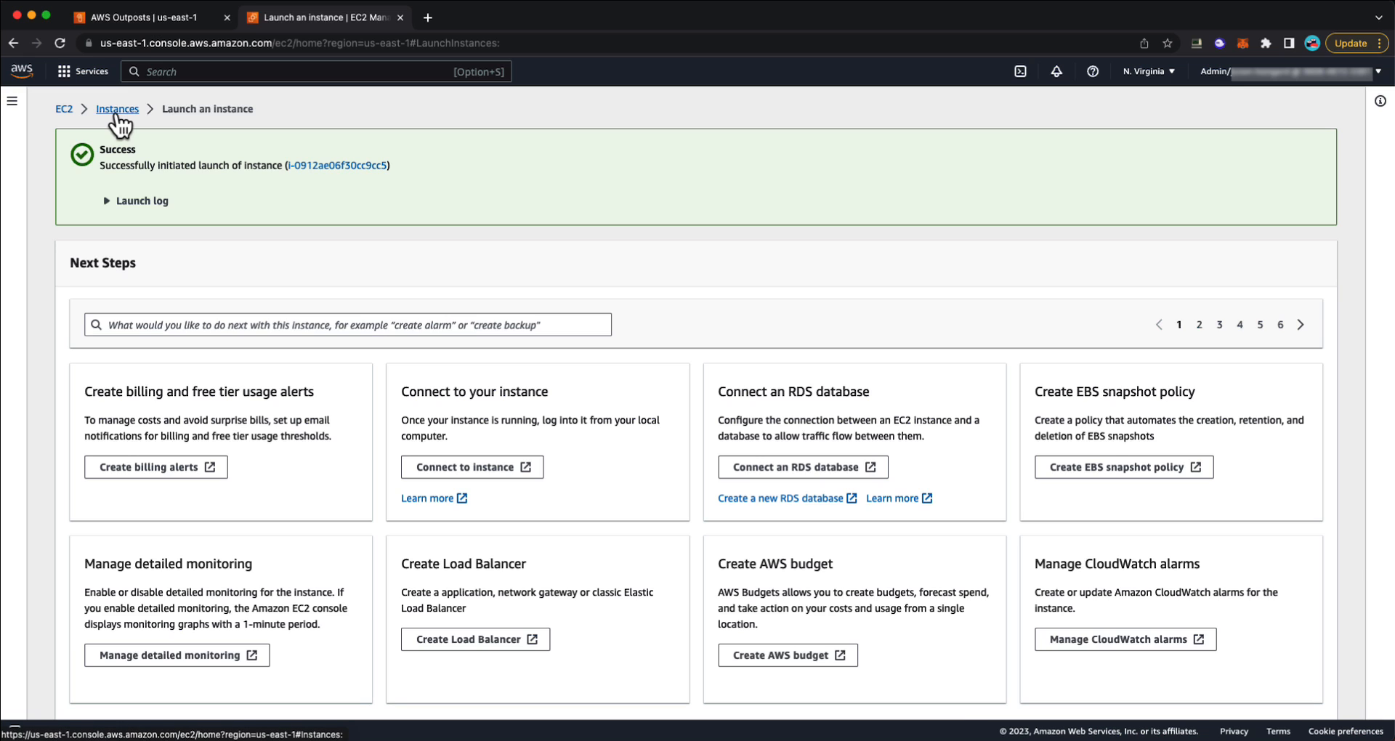
click(115, 110)
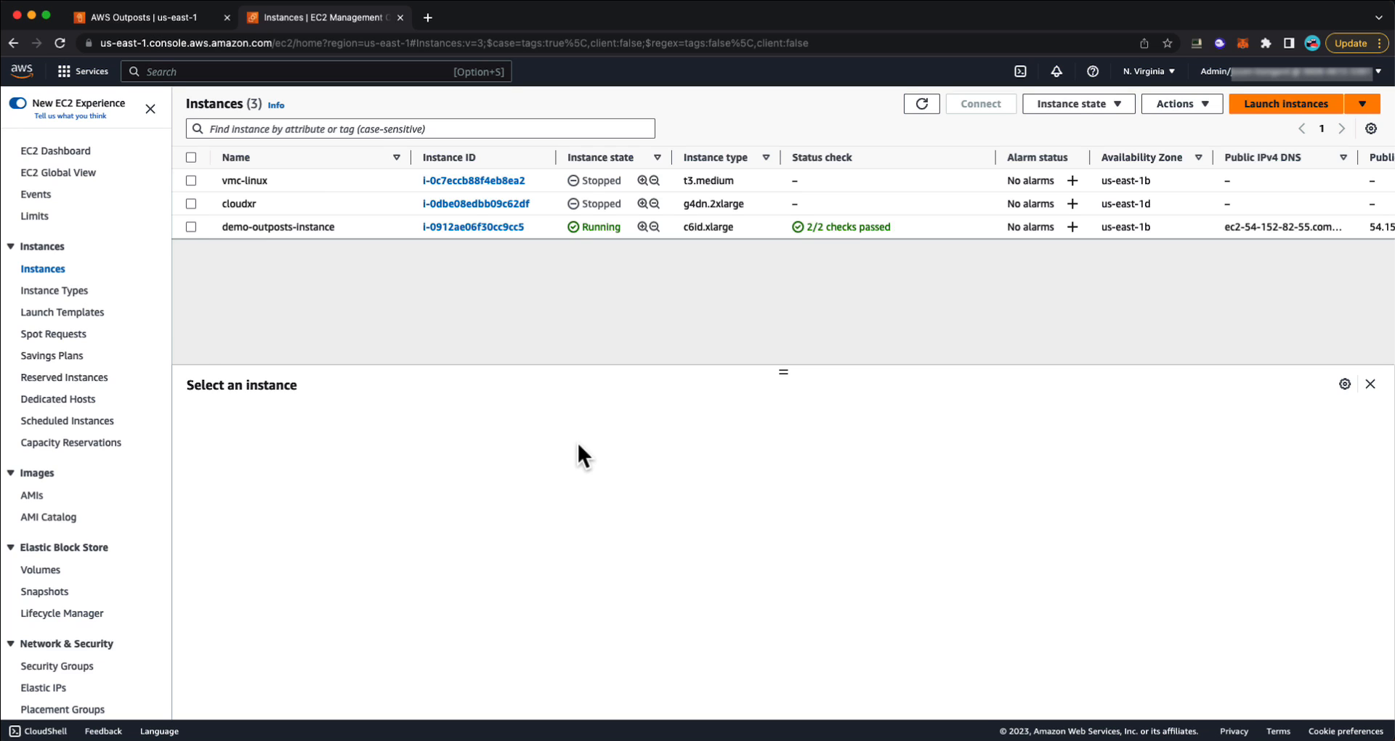
Connect to demo-outposts-instance through Session Manager.
click(191, 226)
click(978, 104)
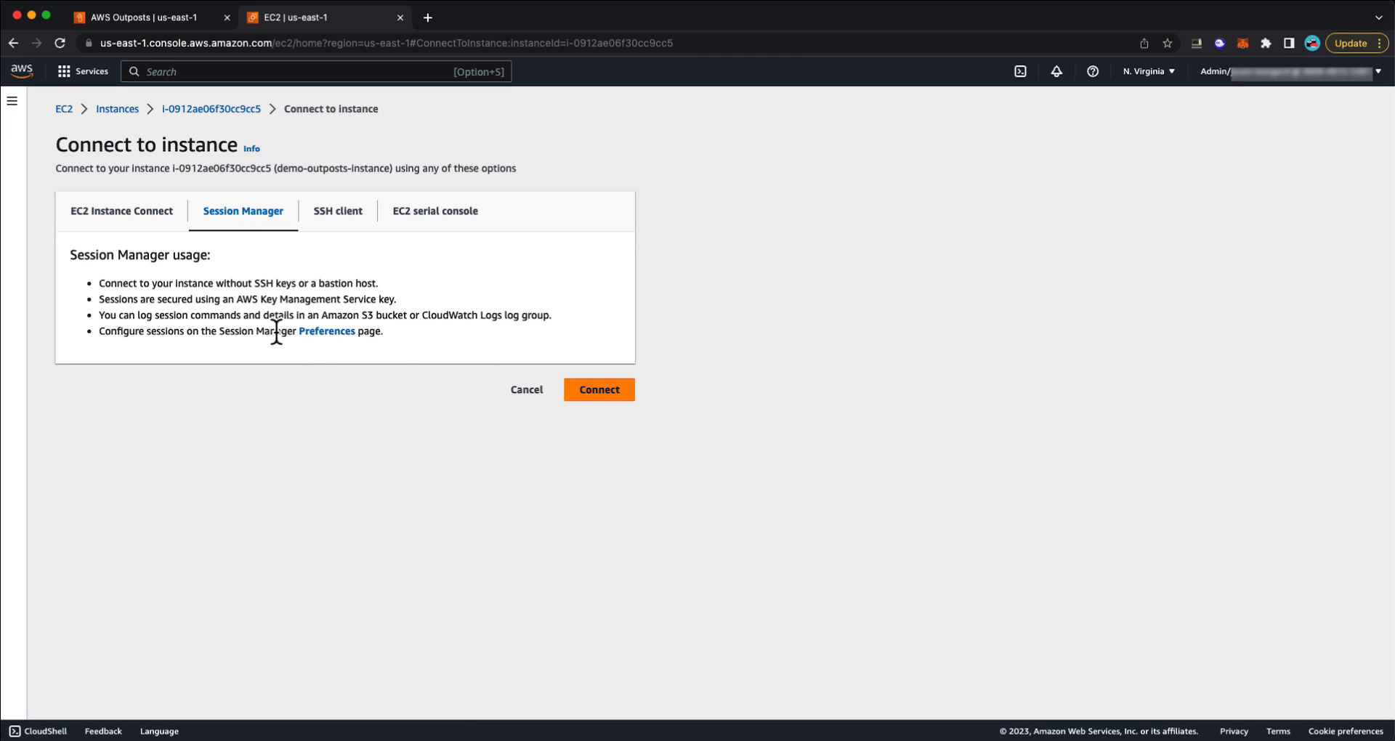
click(601, 395)
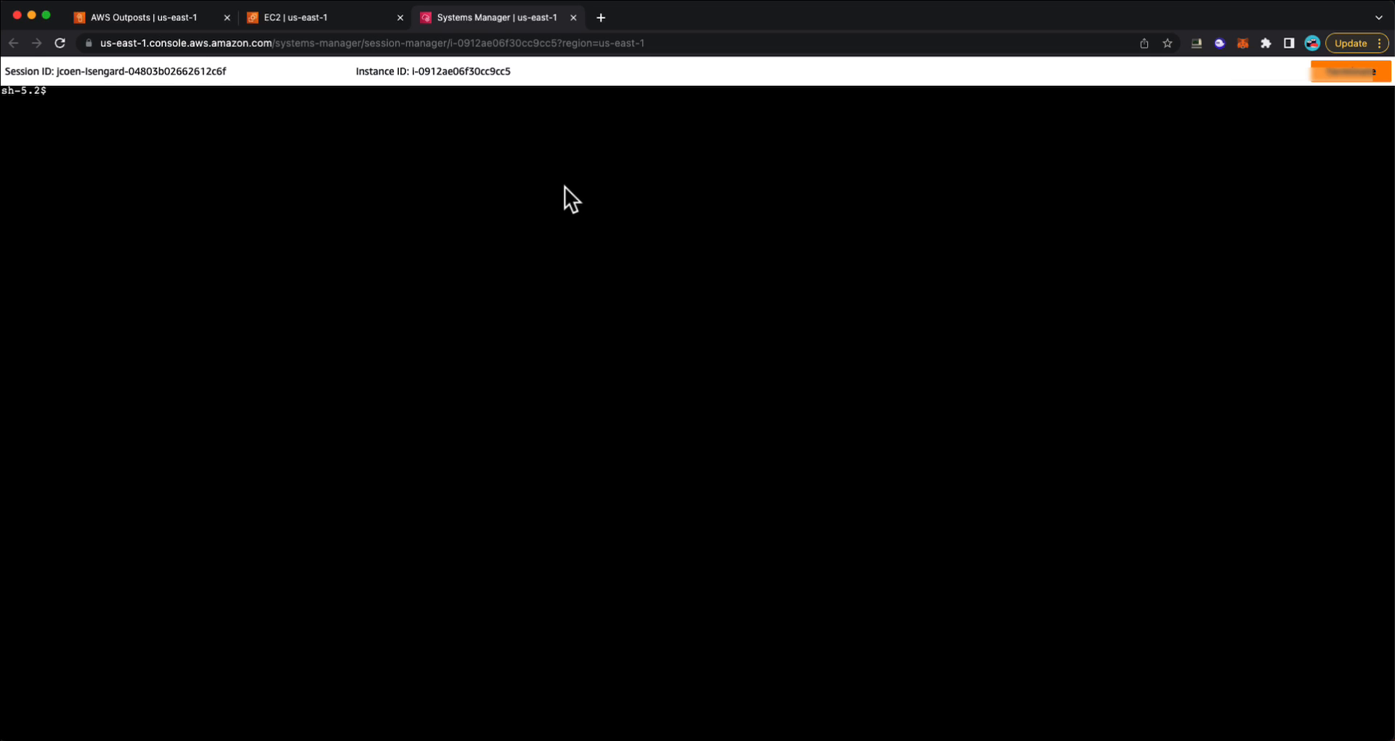
Start a bash shell in the session and examine the instance's network interfaces with ifconfig.
text(bash)
key(Return)
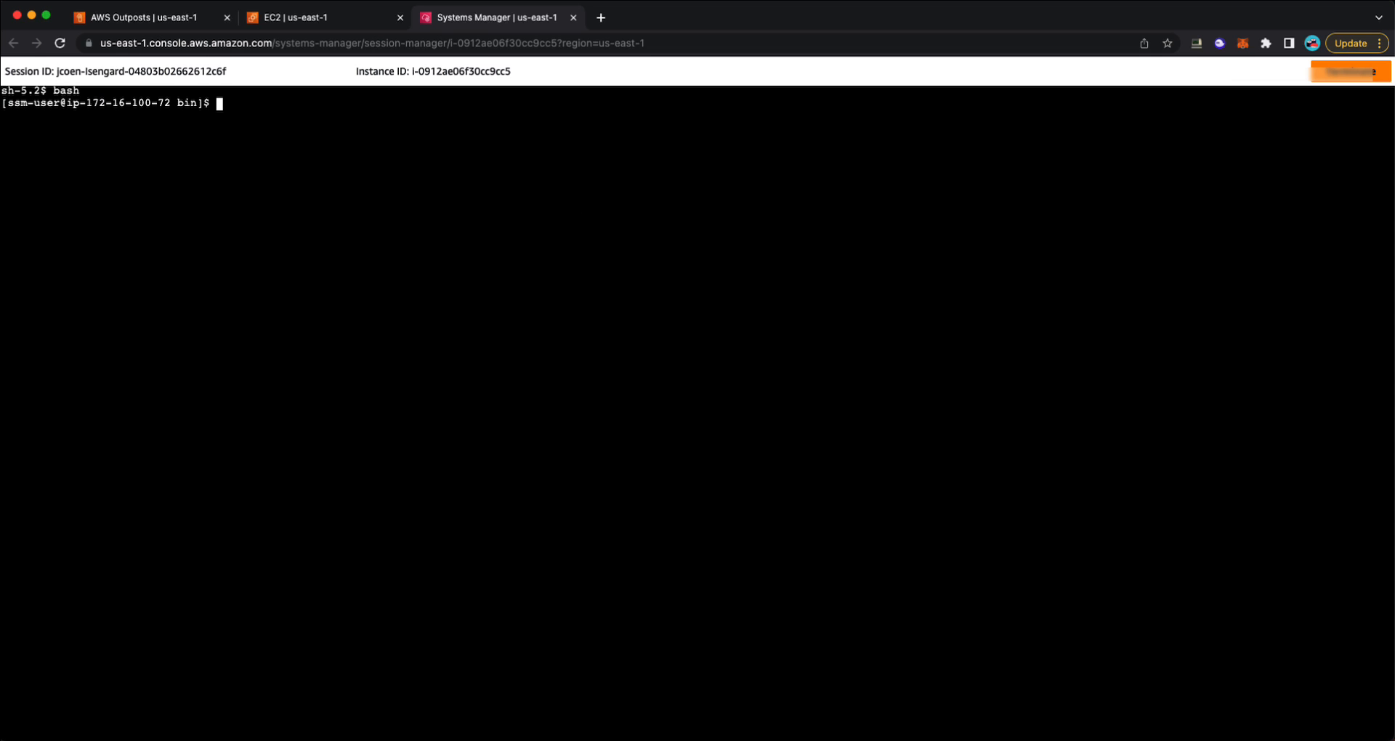
key(Return)
key(Return)
text(ifconfig)
key(Return)
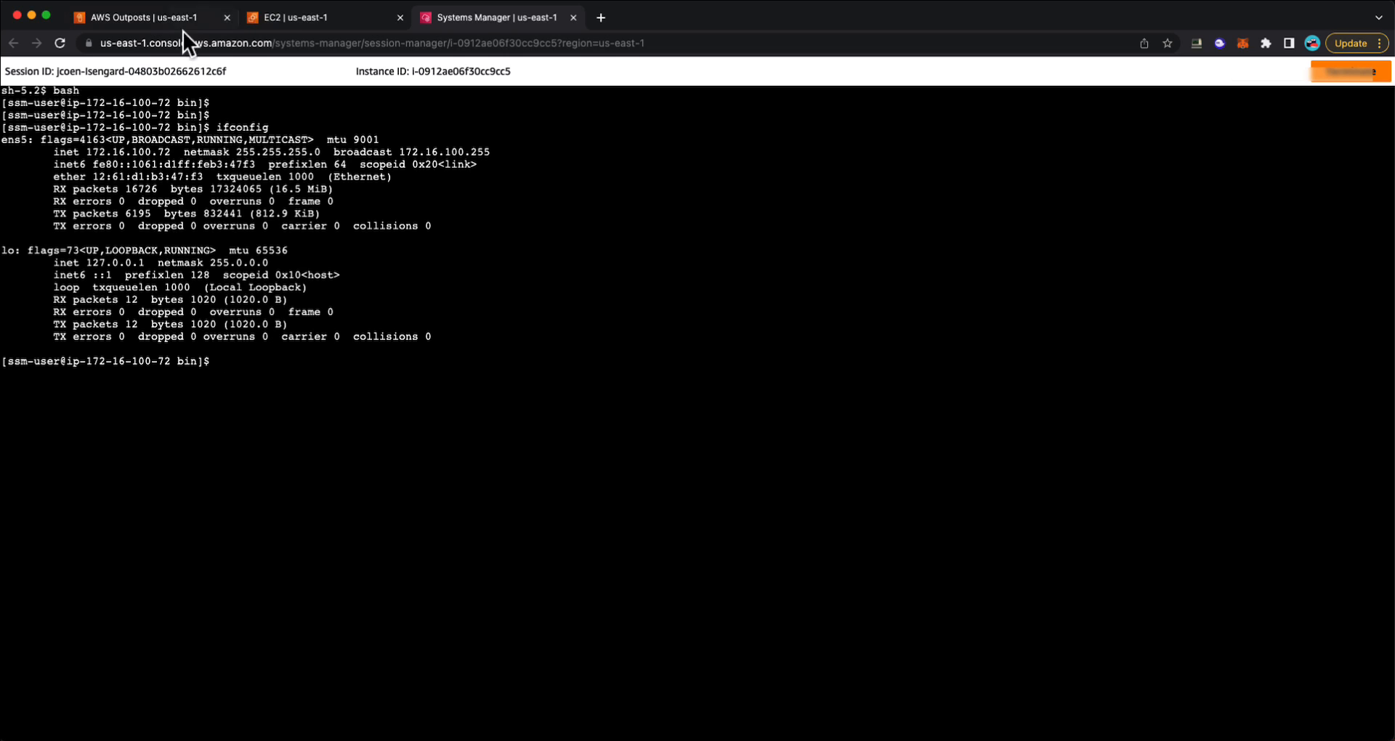
Find the VPC subnets from the AWS Outposts page and copy the subnet ID of demo-subnet.
click(146, 18)
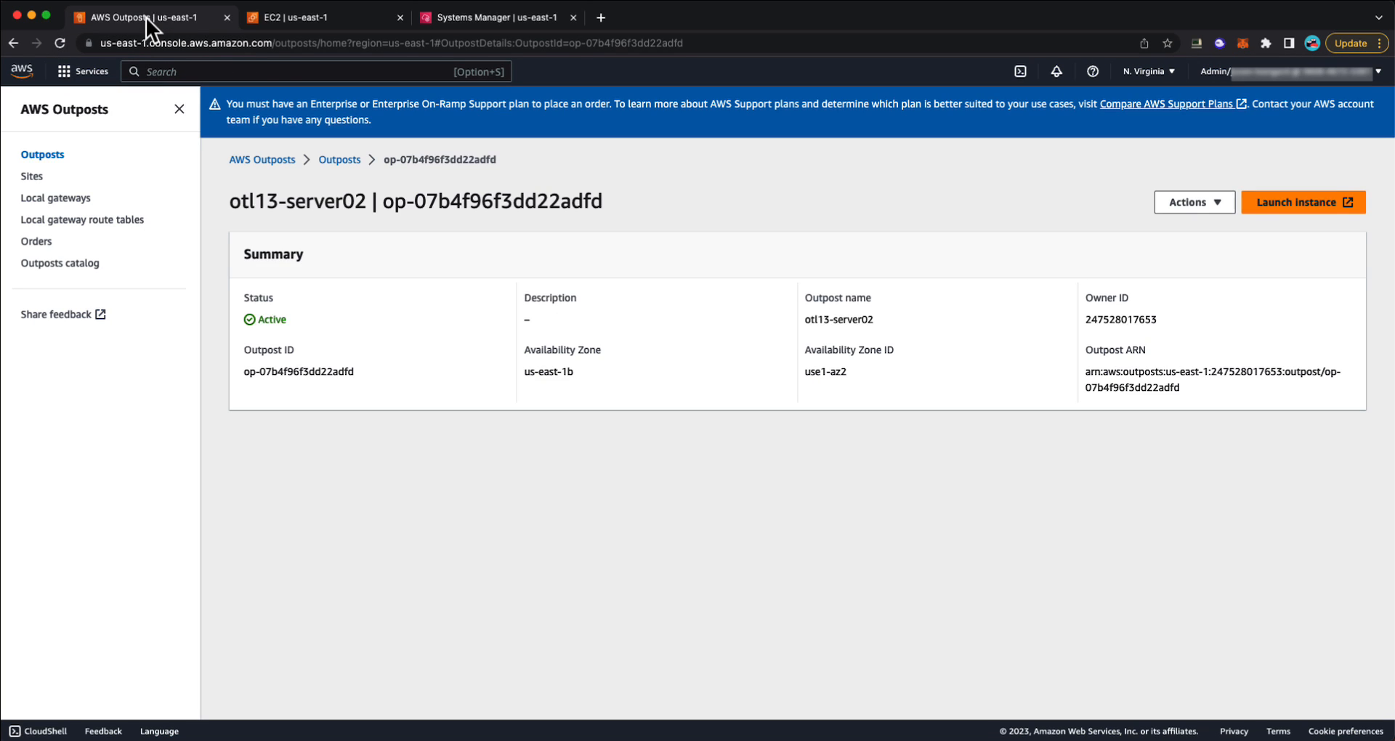
click(237, 73)
text(subnet)
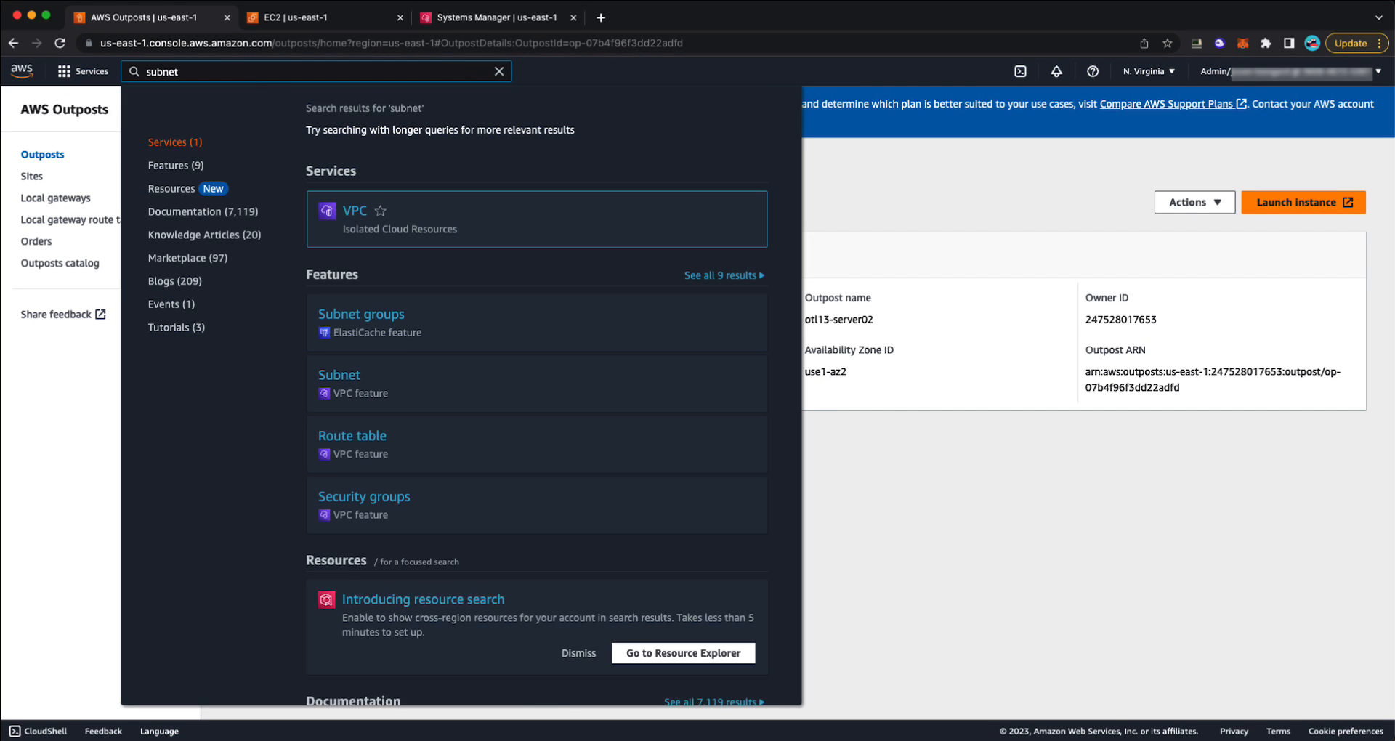
click(355, 212)
click(234, 296)
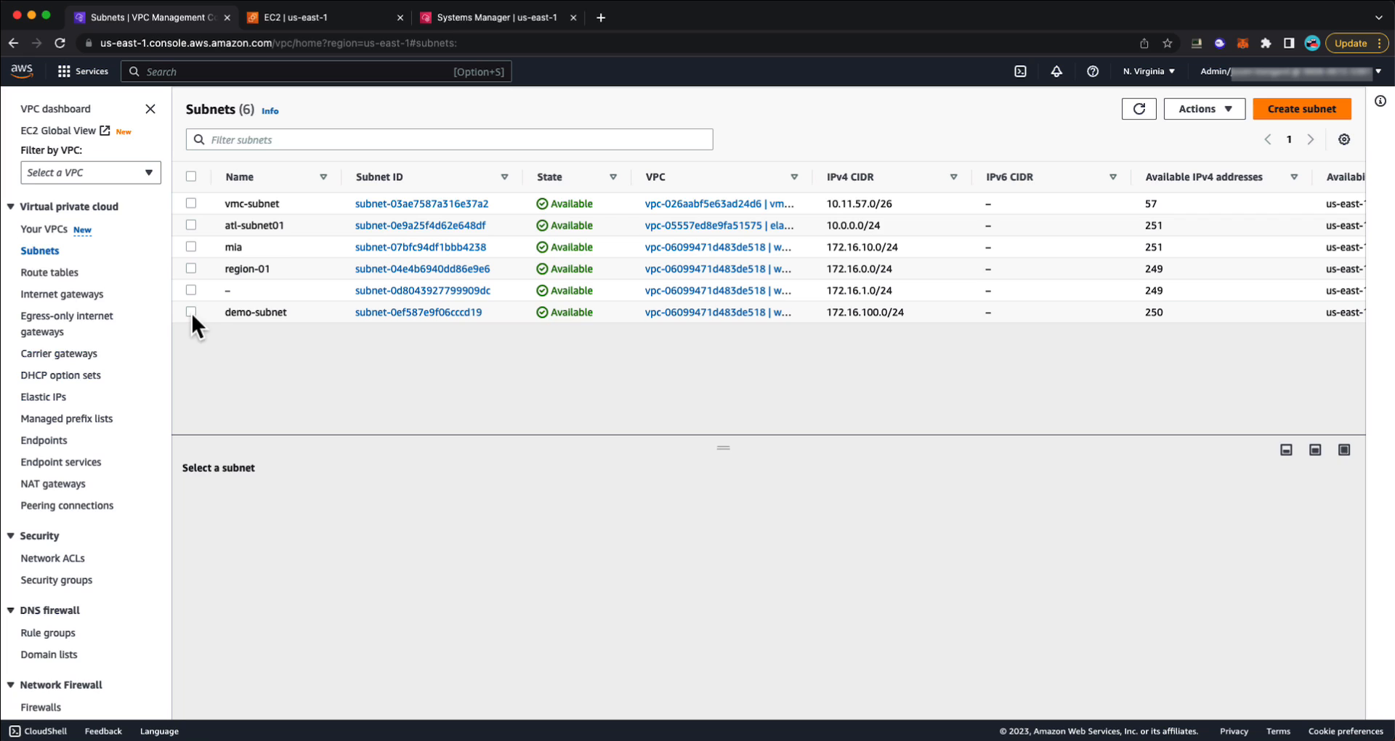
click(190, 311)
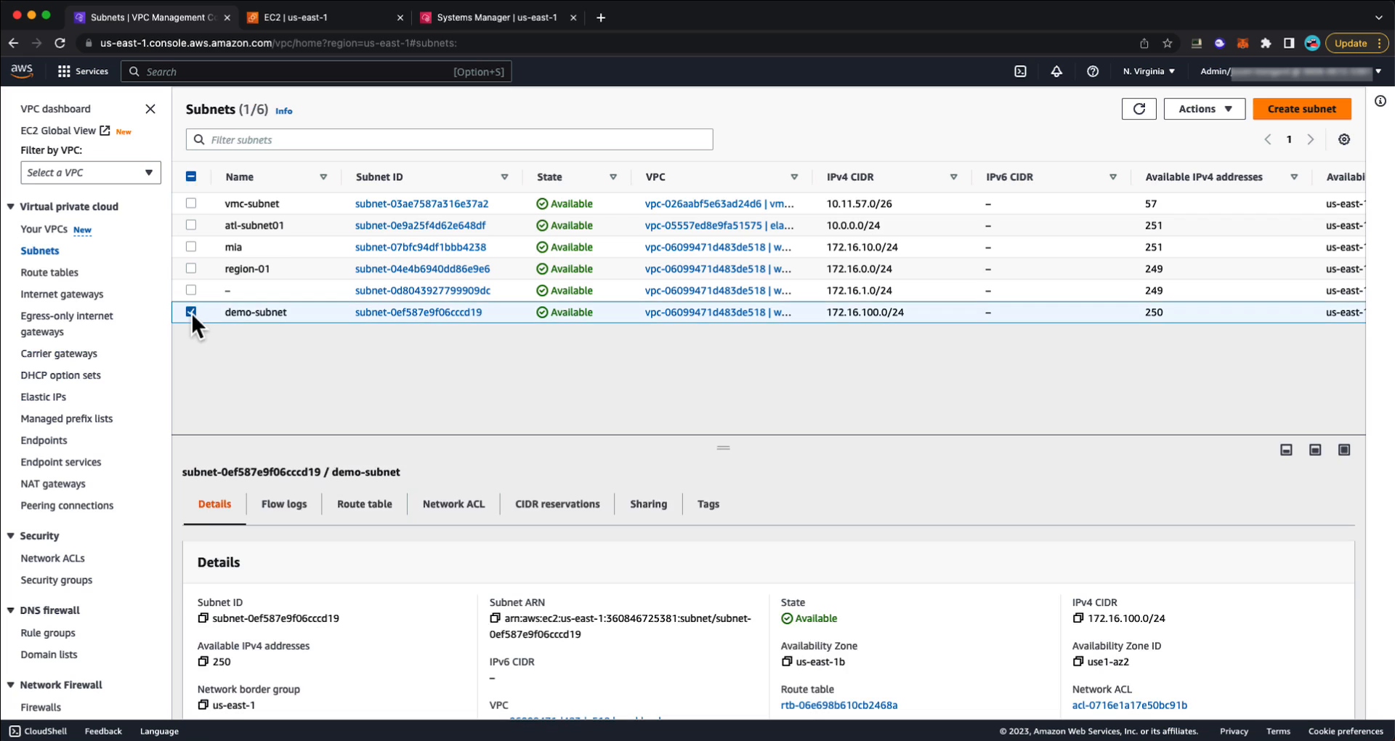
click(203, 619)
Switch to the terminal and run aws ec2 modify-subnet-attribute for demo-subnet's copied ID with --enable-lni-at-device-index 1 and --region us-east-1.
key(super+Tab)
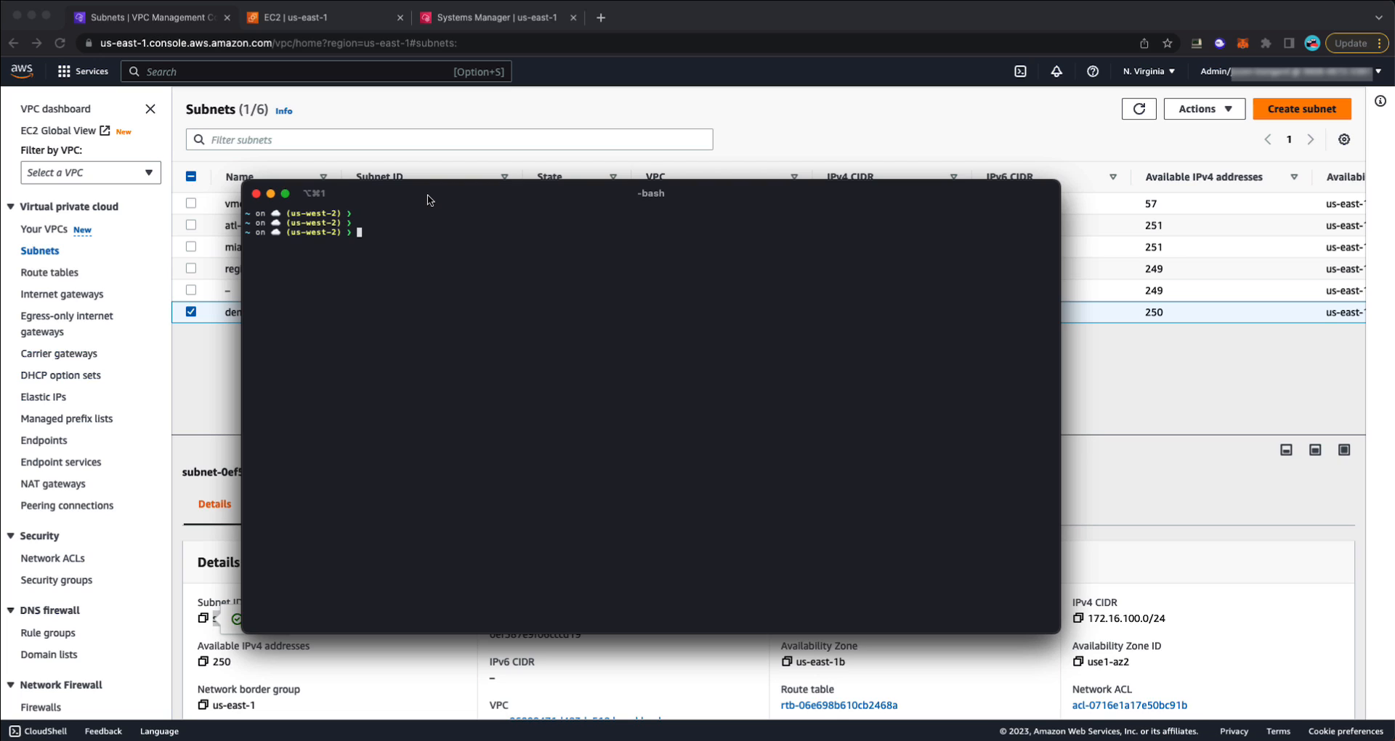
text(aws ec2 modify-subnet-attribute --subnet-id)
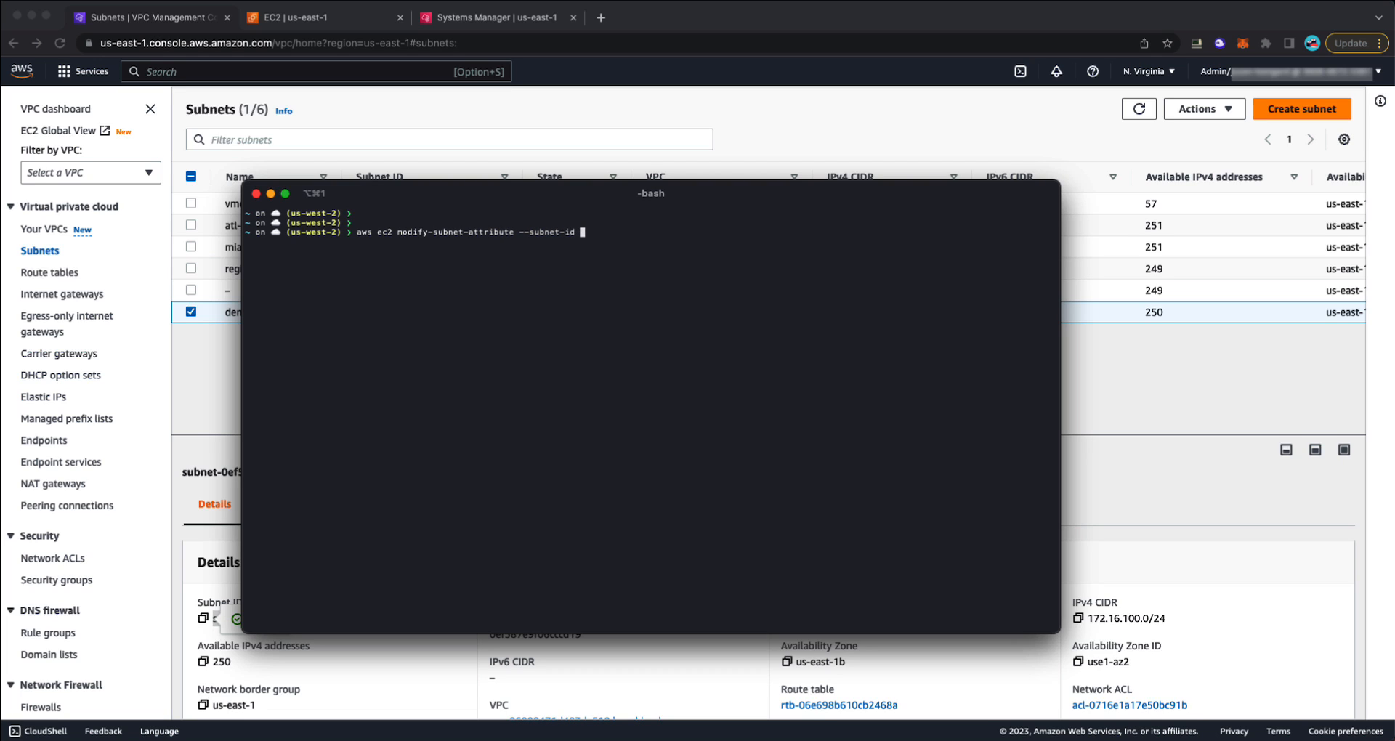
key(super+v)
text(--)
text(enable)
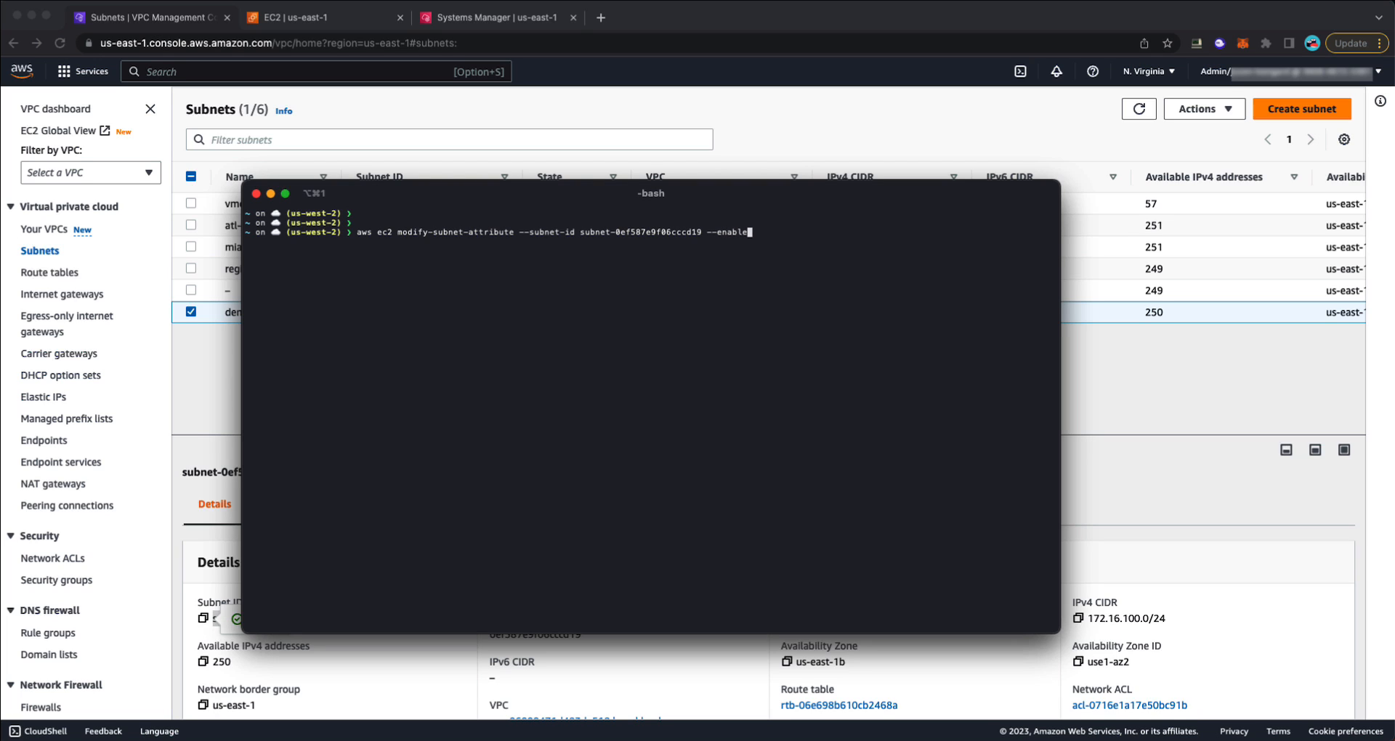
text(-lni-at-device-index 1)
text(--us-east-1)
key(Left)
key(Left)
key(Left)
key(Left)
key(Left)
key(Left)
key(Left)
key(Left)
key(Left)
text(region)
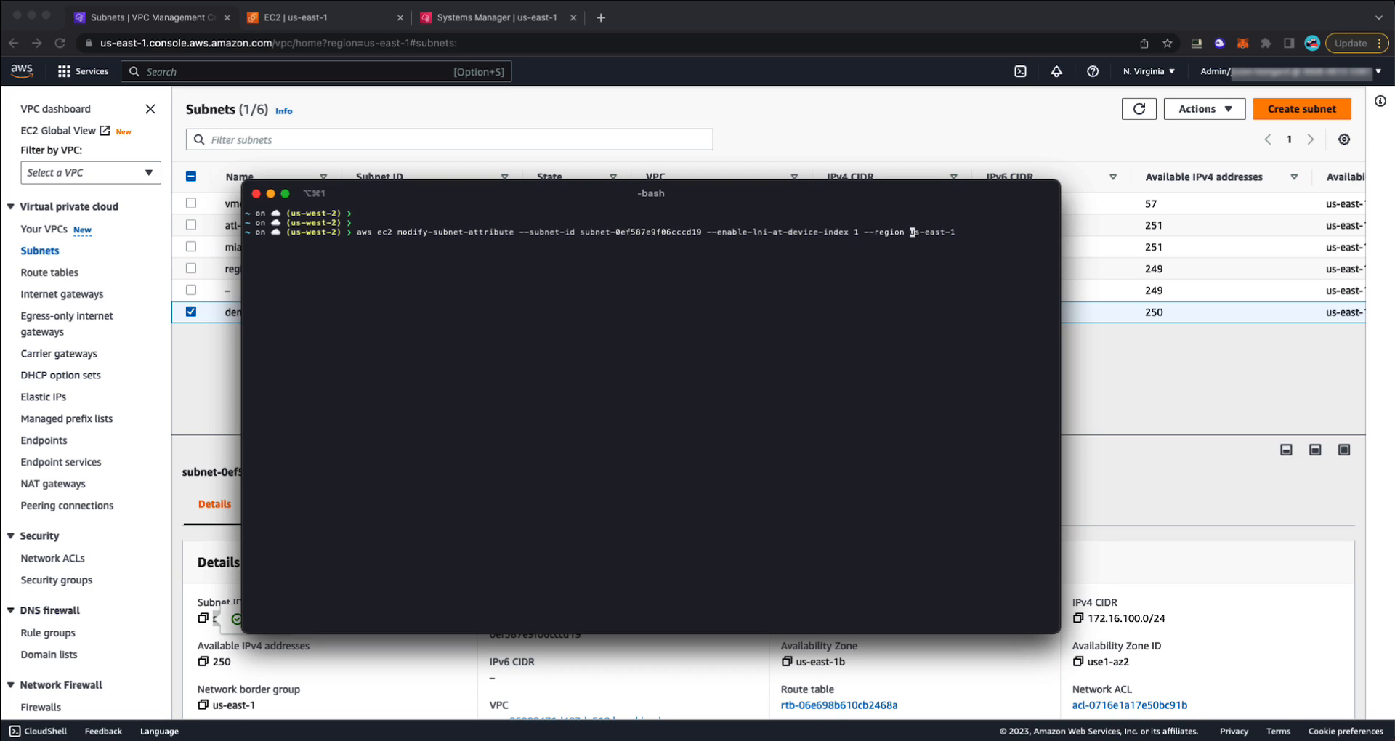
key(Right)
key(Right)
key(Right)
key(Right)
key(Right)
key(Right)
key(Right)
key(Right)
key(Right)
key(Return)
Try to check the subnet's attributes with aws ec2 describe-subnets and the copied subnet ID, without a region.
text(aws ec2 describ e-s)
key(BackSpace)
key(BackSpace)
key(BackSpace)
key(BackSpace)
text(e-subnets )
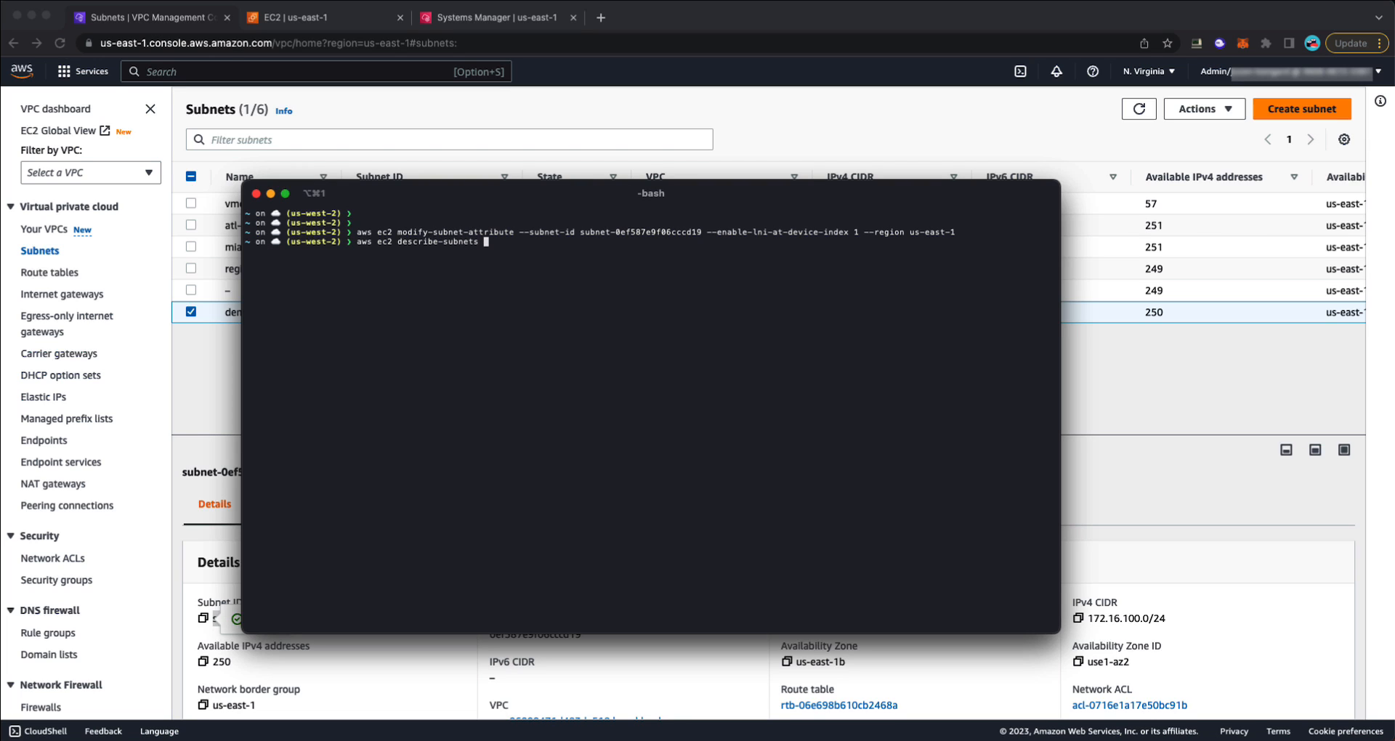
text(--subnet-id)
key(super+v)
key(Return)
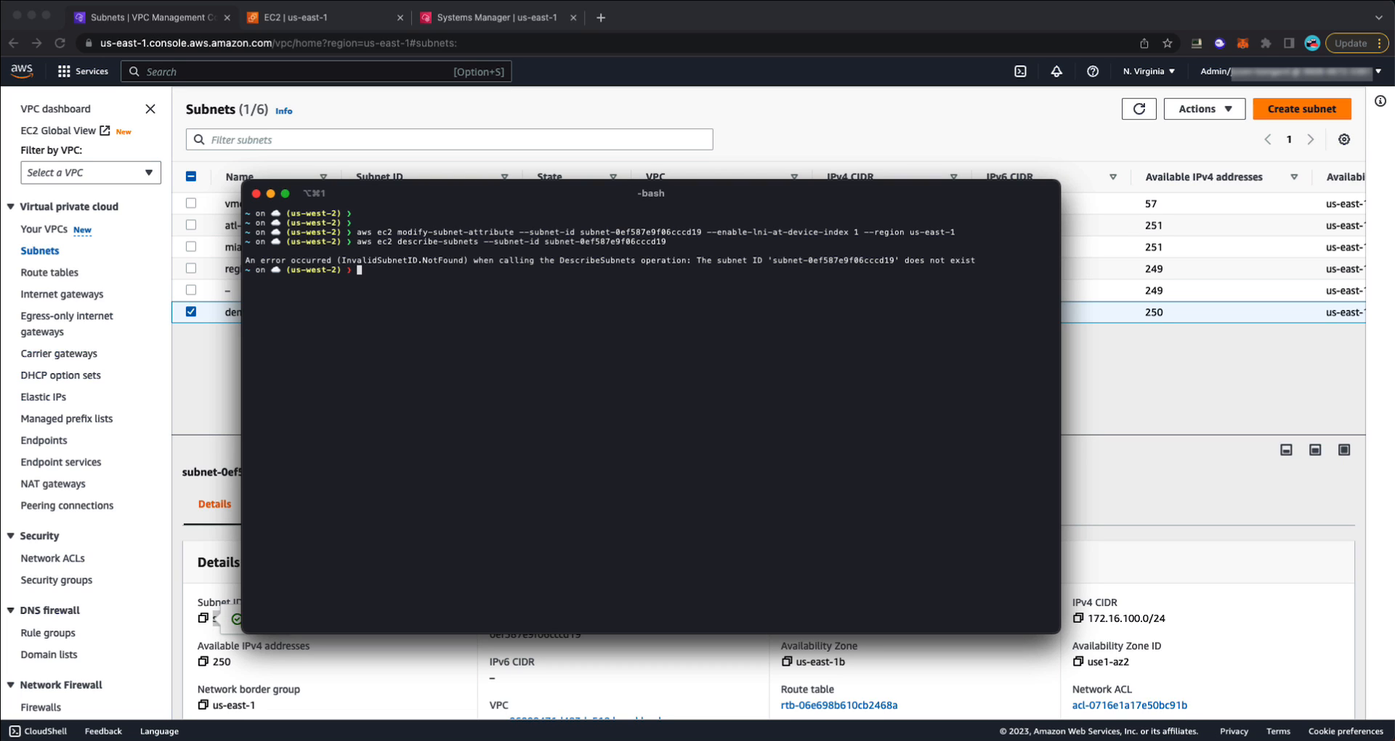
Rerun the describe-subnets command with --region us-east-1 added.
key(Up)
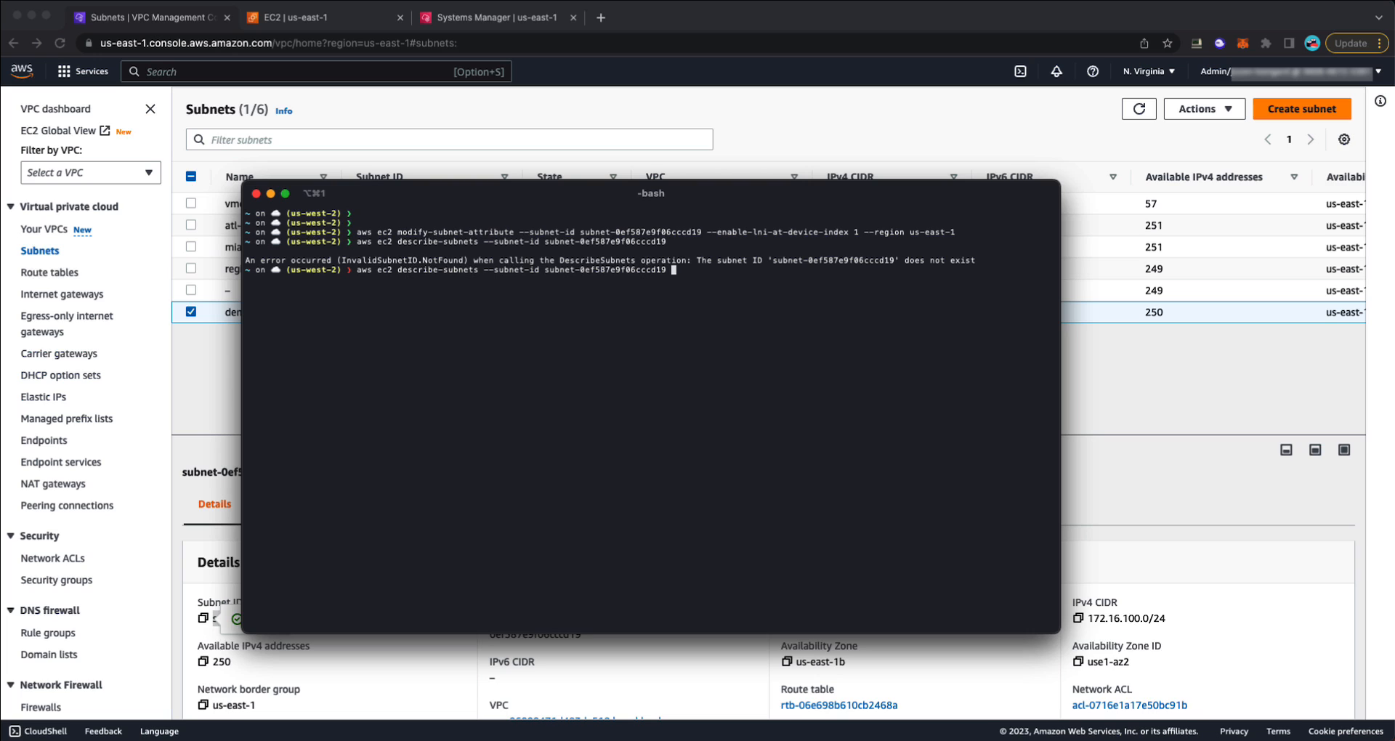
text(--region us-east-1)
key(Return)
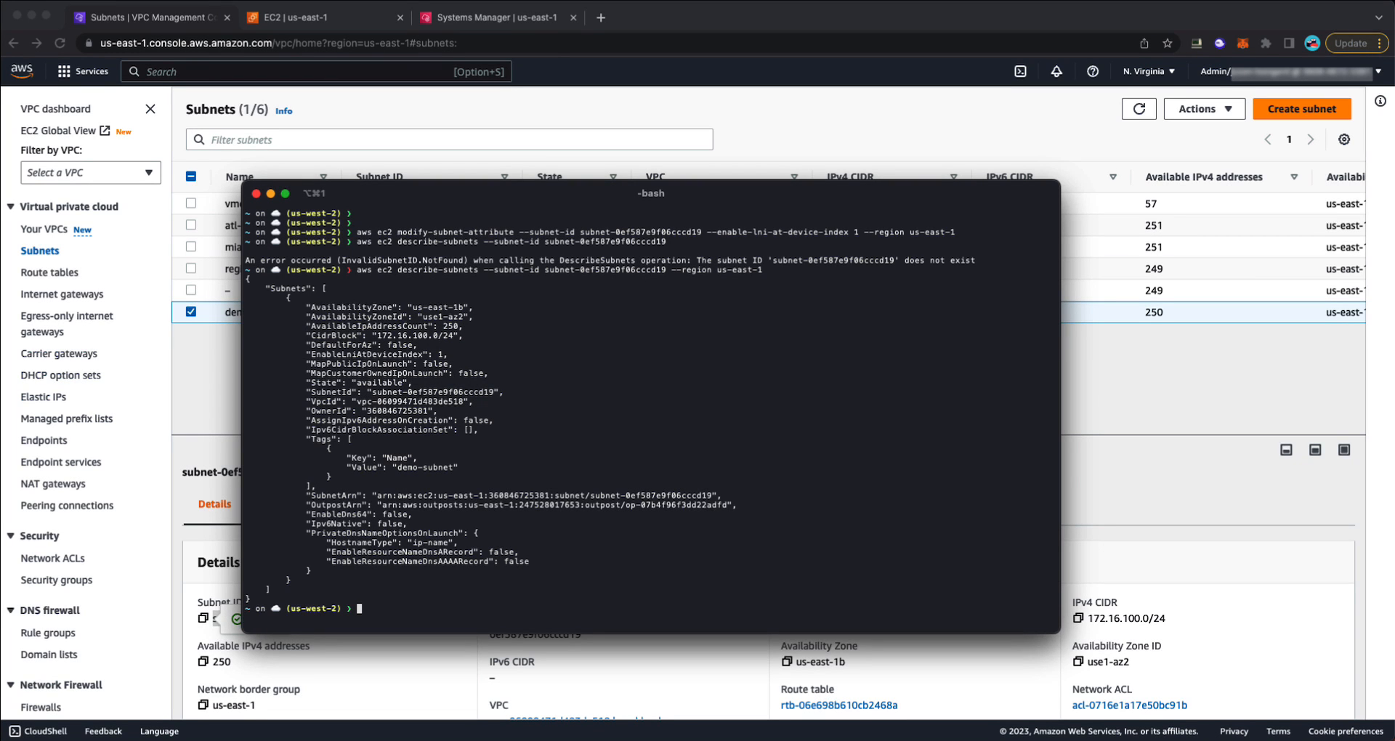
Switch back to the browser's EC2 console and start creating a new network interface.
key(super+Tab)
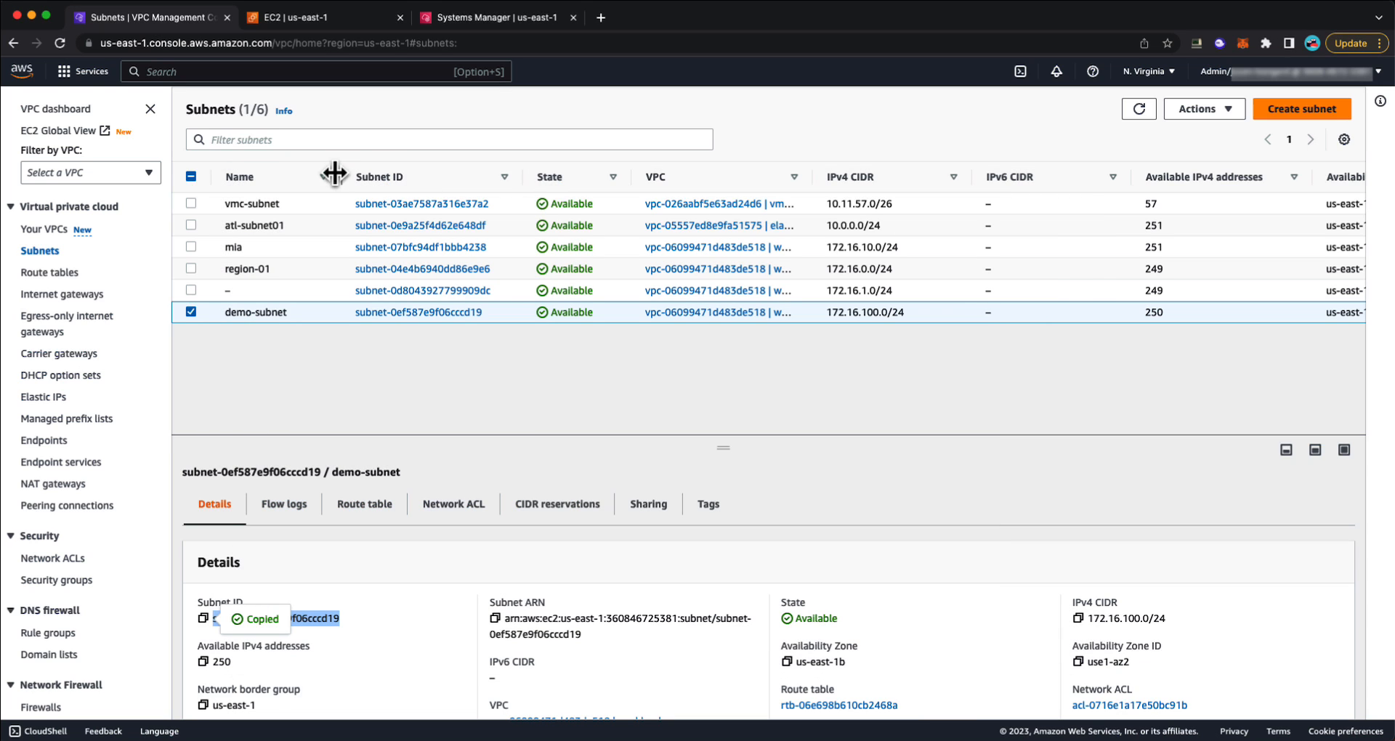
click(302, 16)
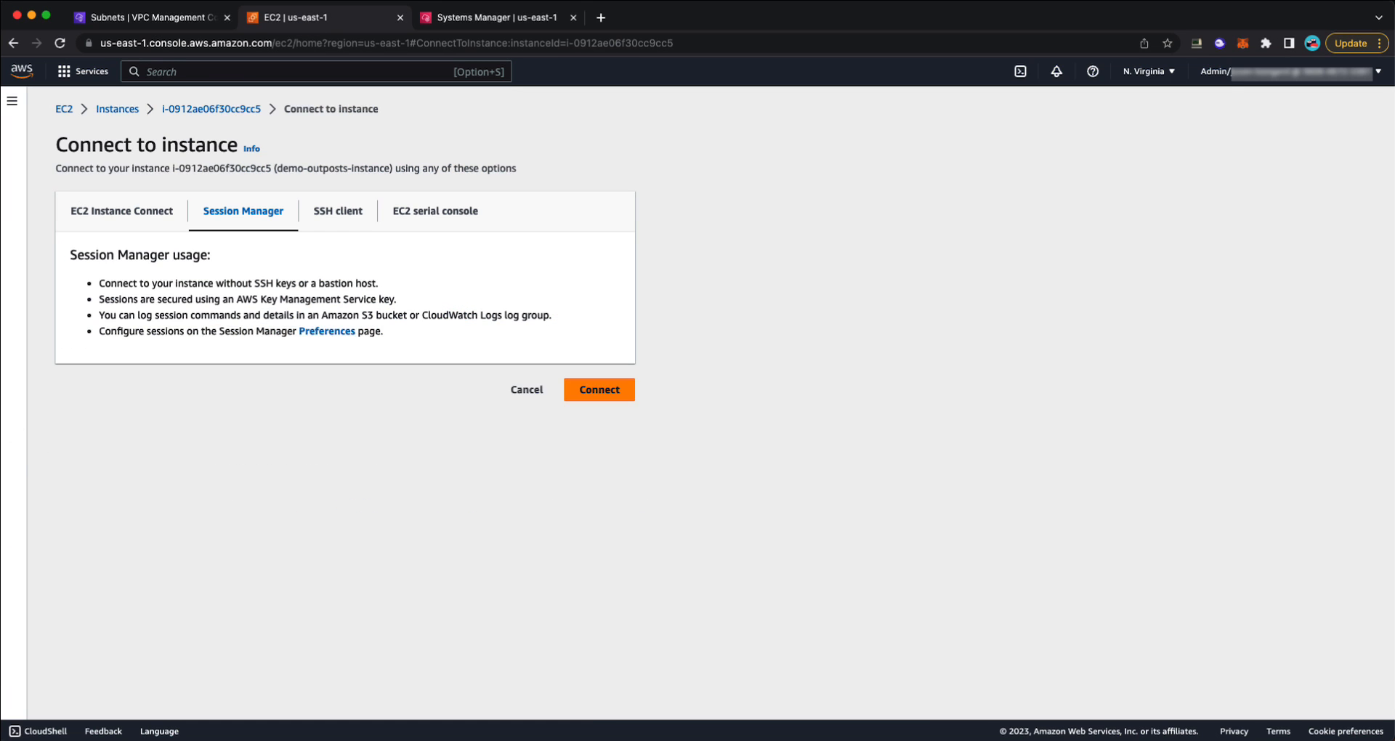
click(118, 110)
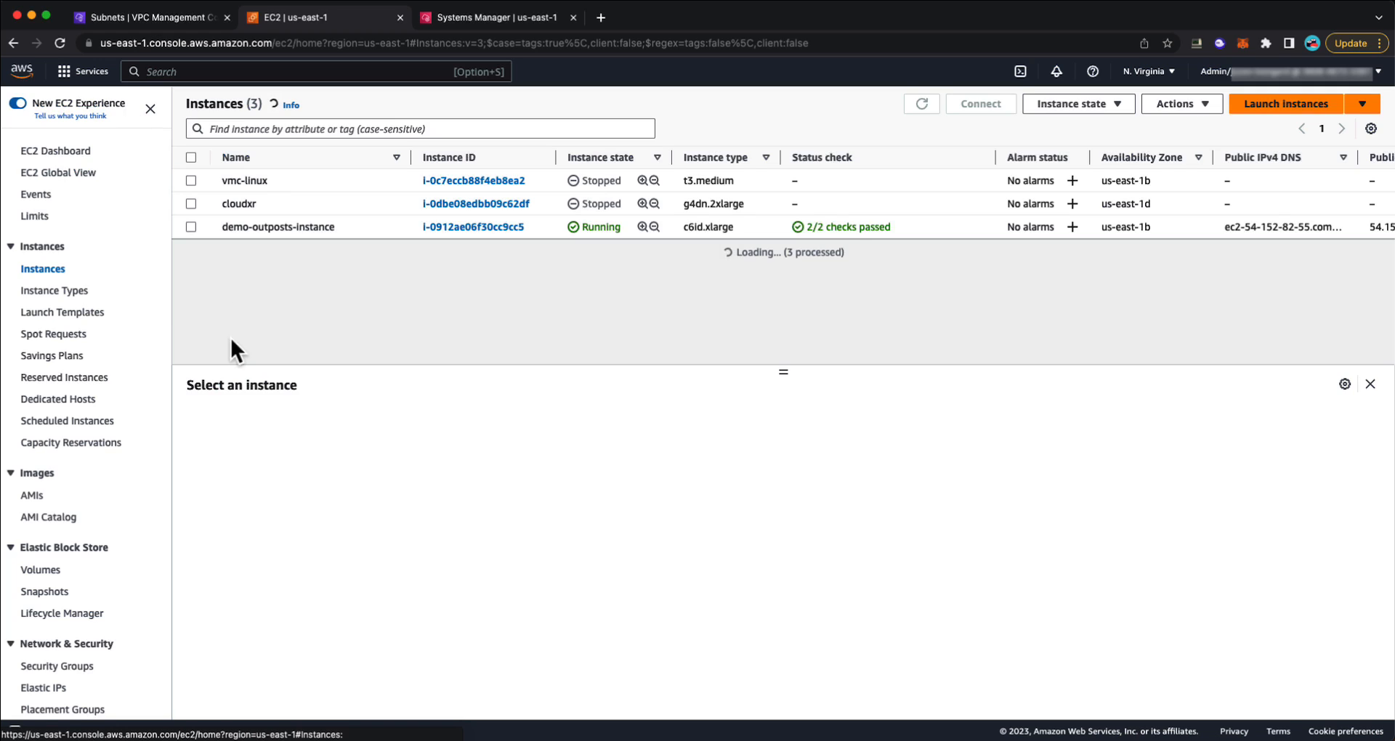
scroll(82, 504, down, 5)
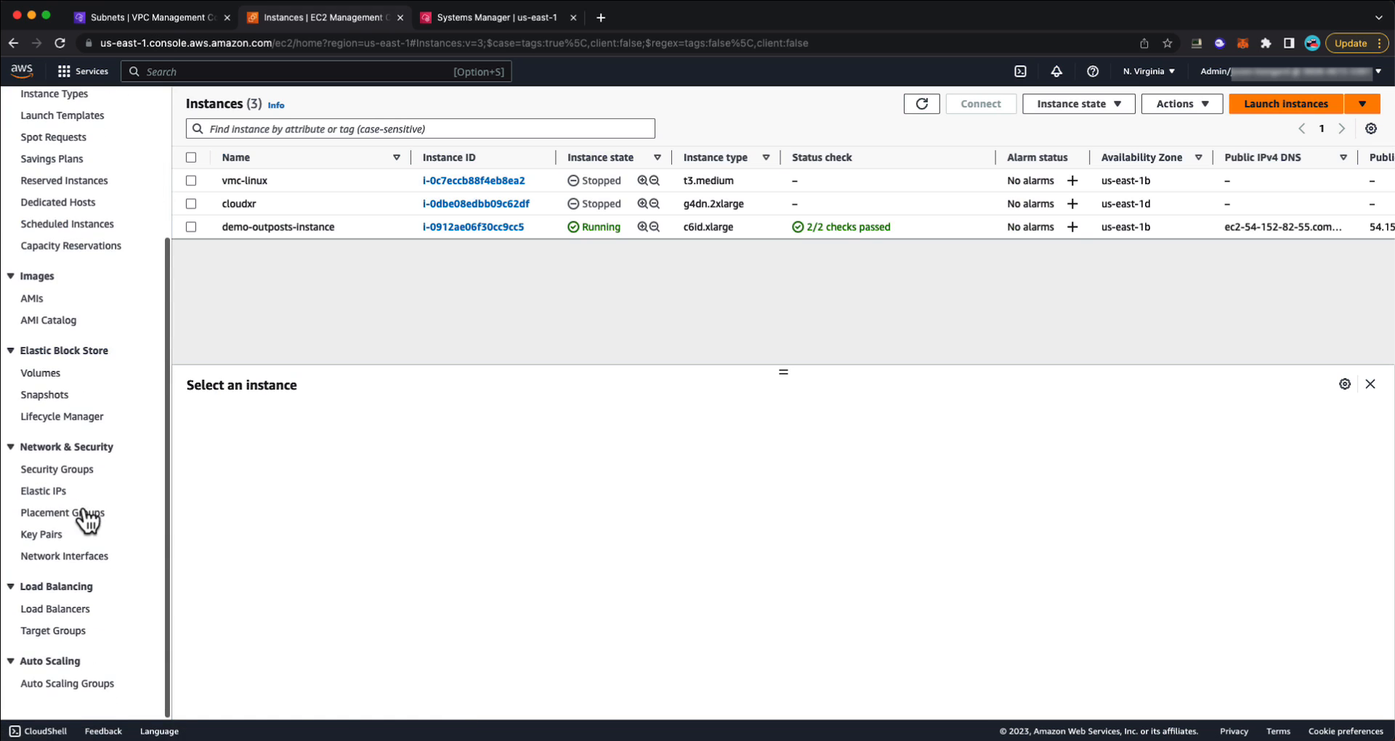
click(64, 557)
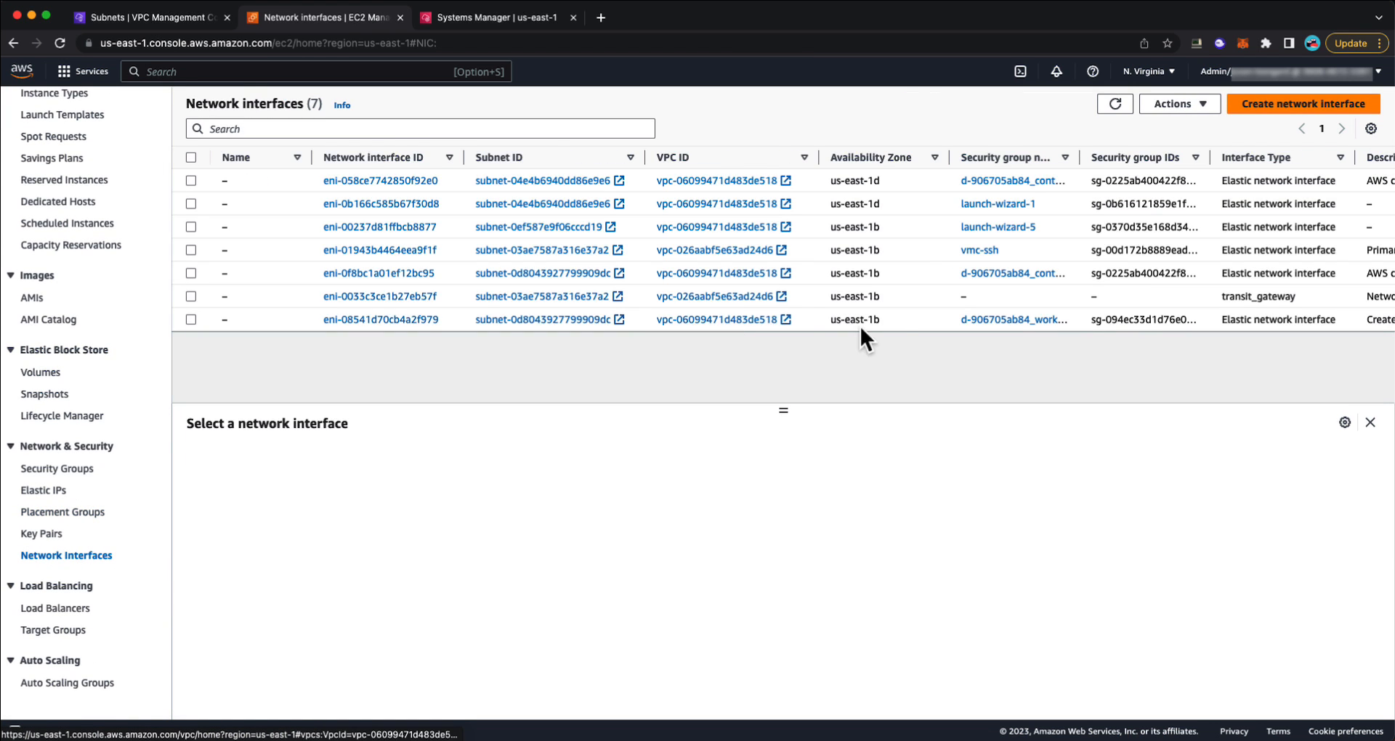
click(1301, 105)
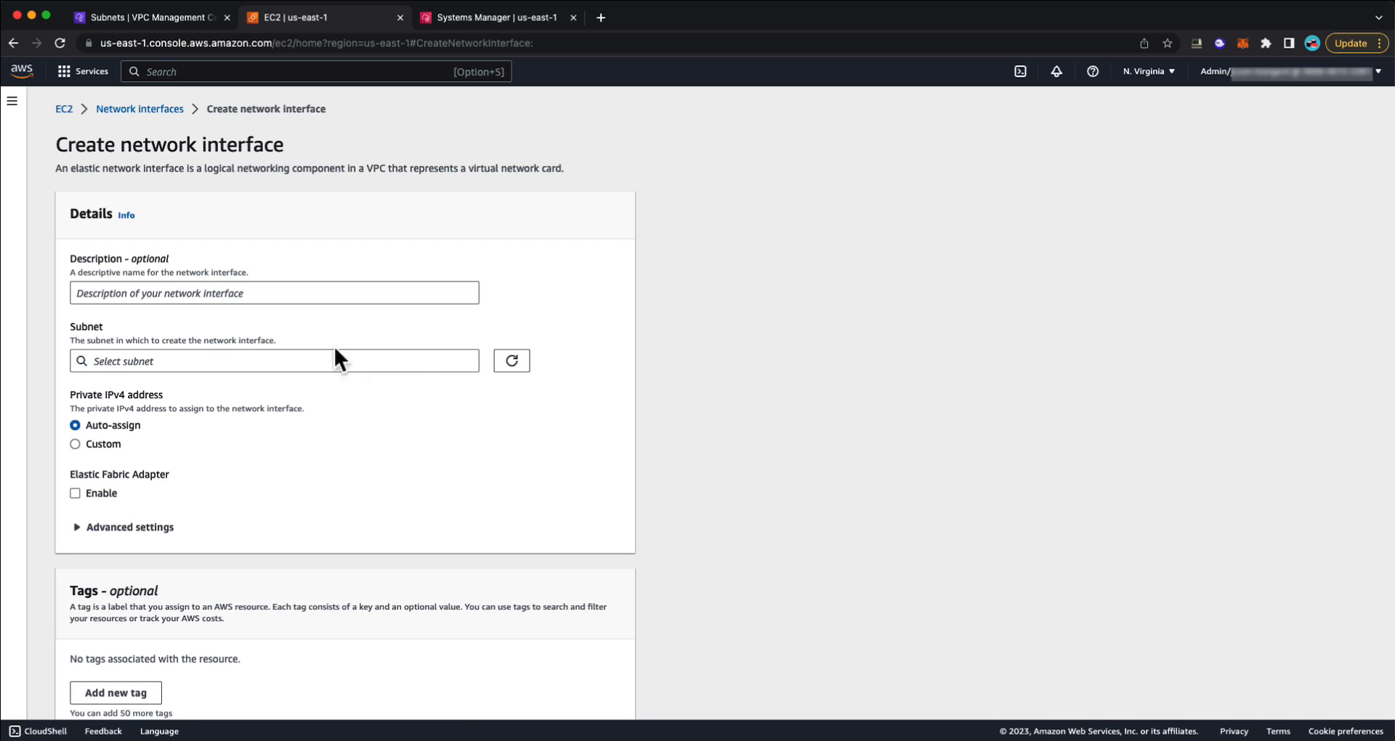
Describe the new network interface as demo-interface and place it in demo-subnet on the Outpost.
click(197, 291)
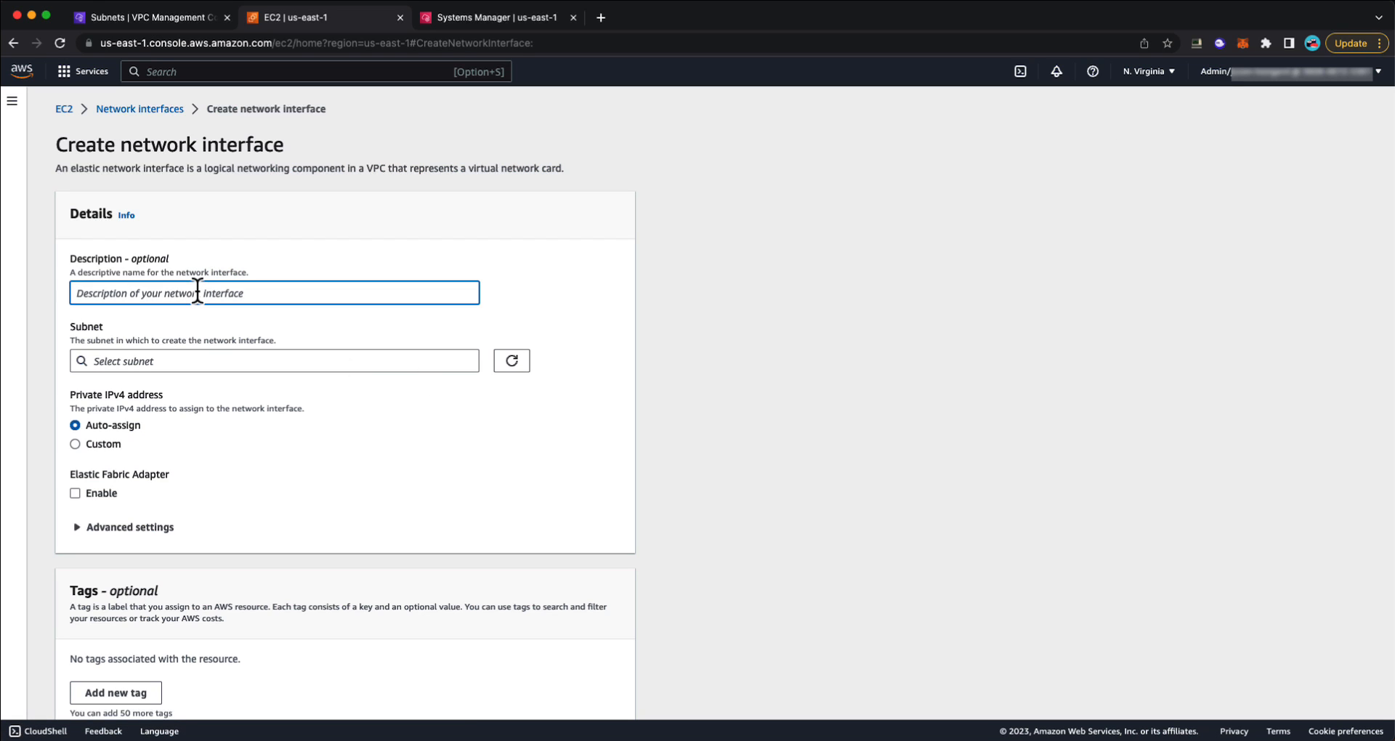
text(demo-i)
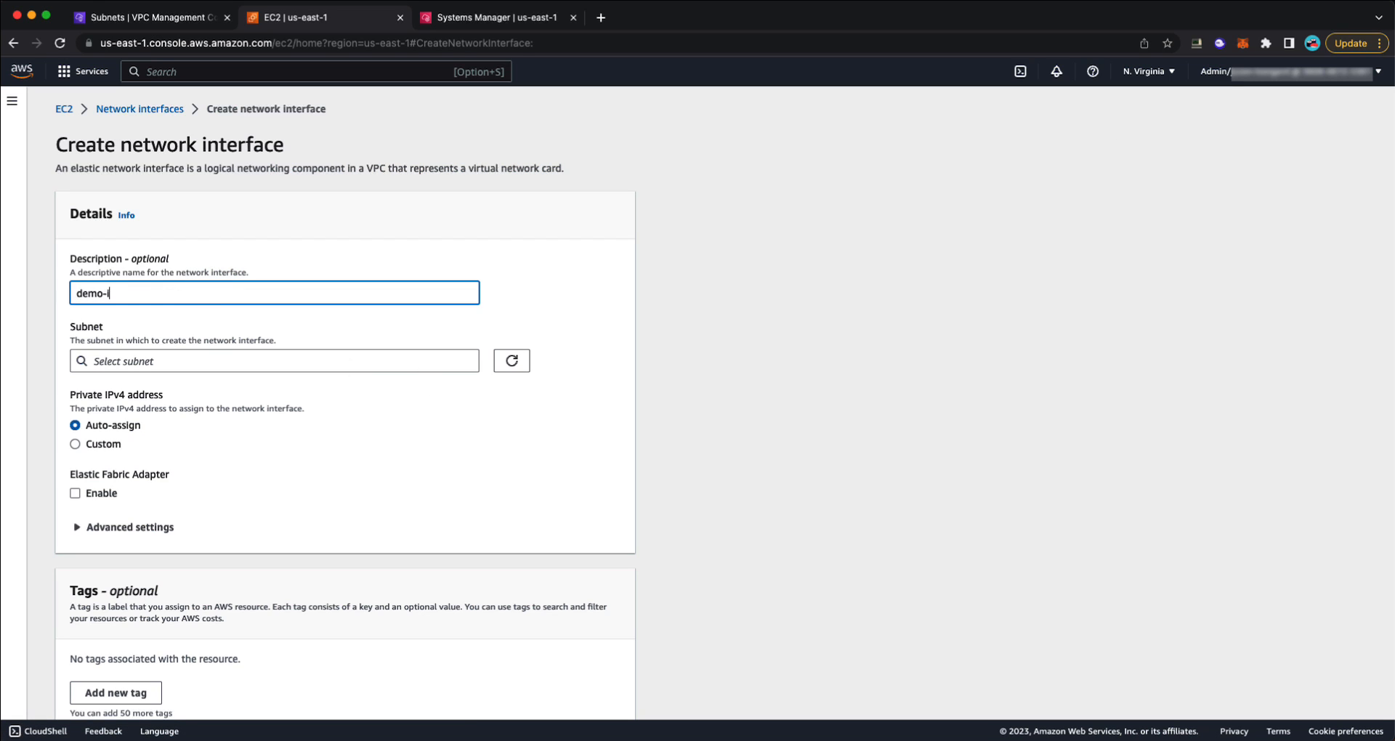
text(nterface)
click(244, 367)
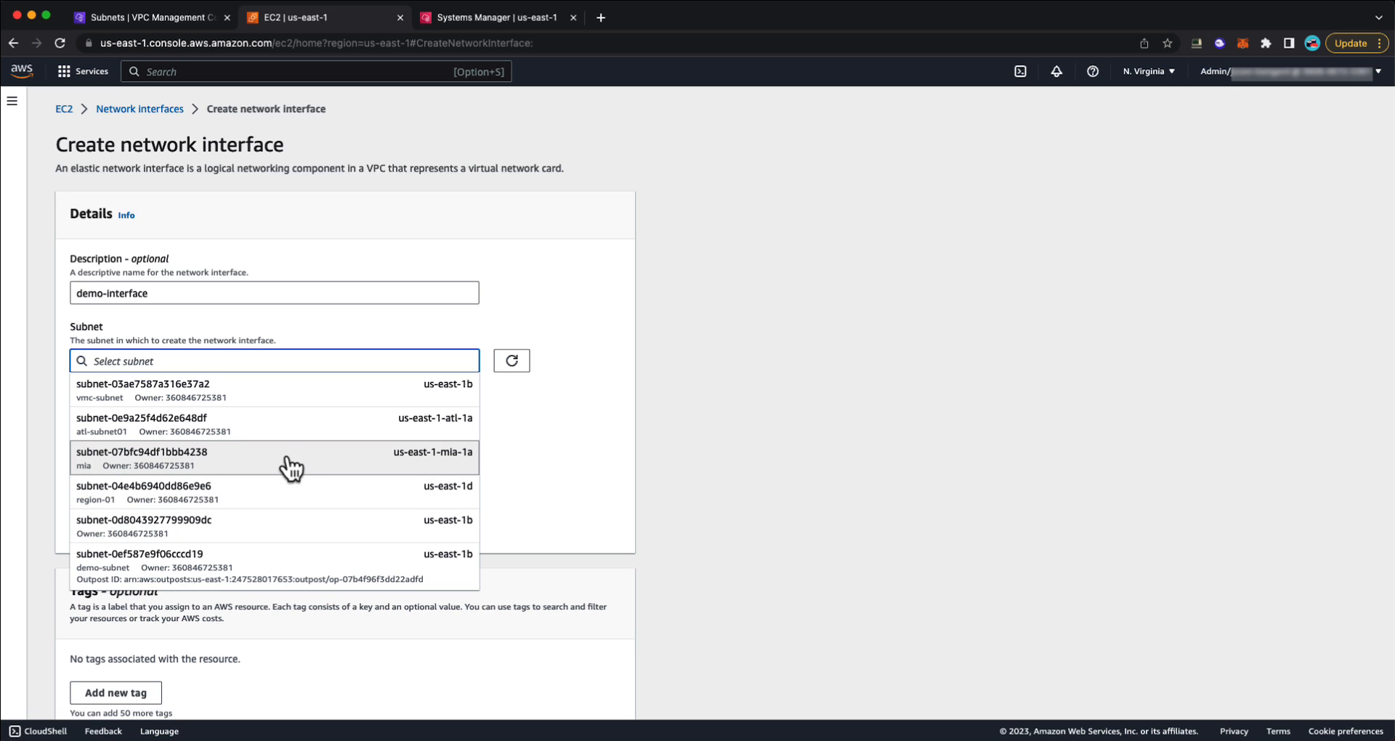
click(327, 585)
Assign the launch-wizard-4 security group to the new network interface.
scroll(146, 363, down, 2)
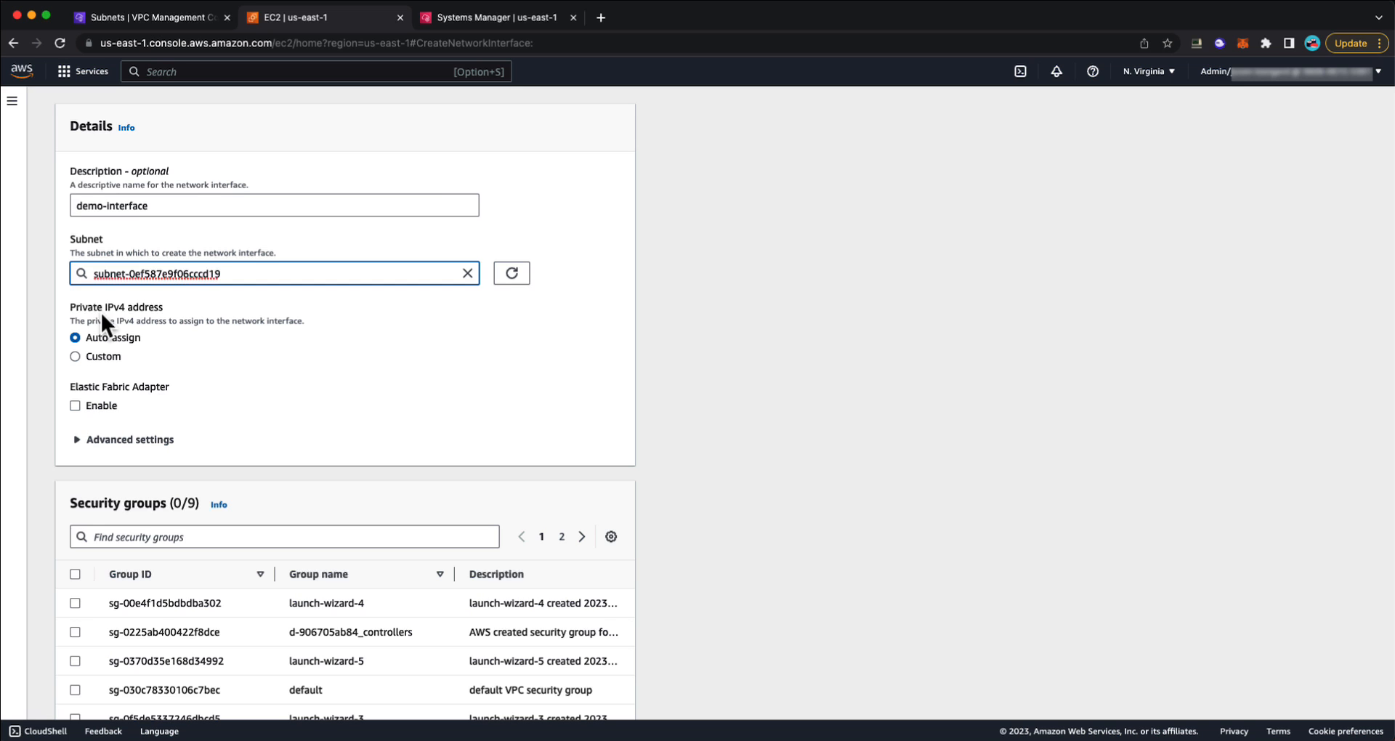
scroll(125, 348, down, 3)
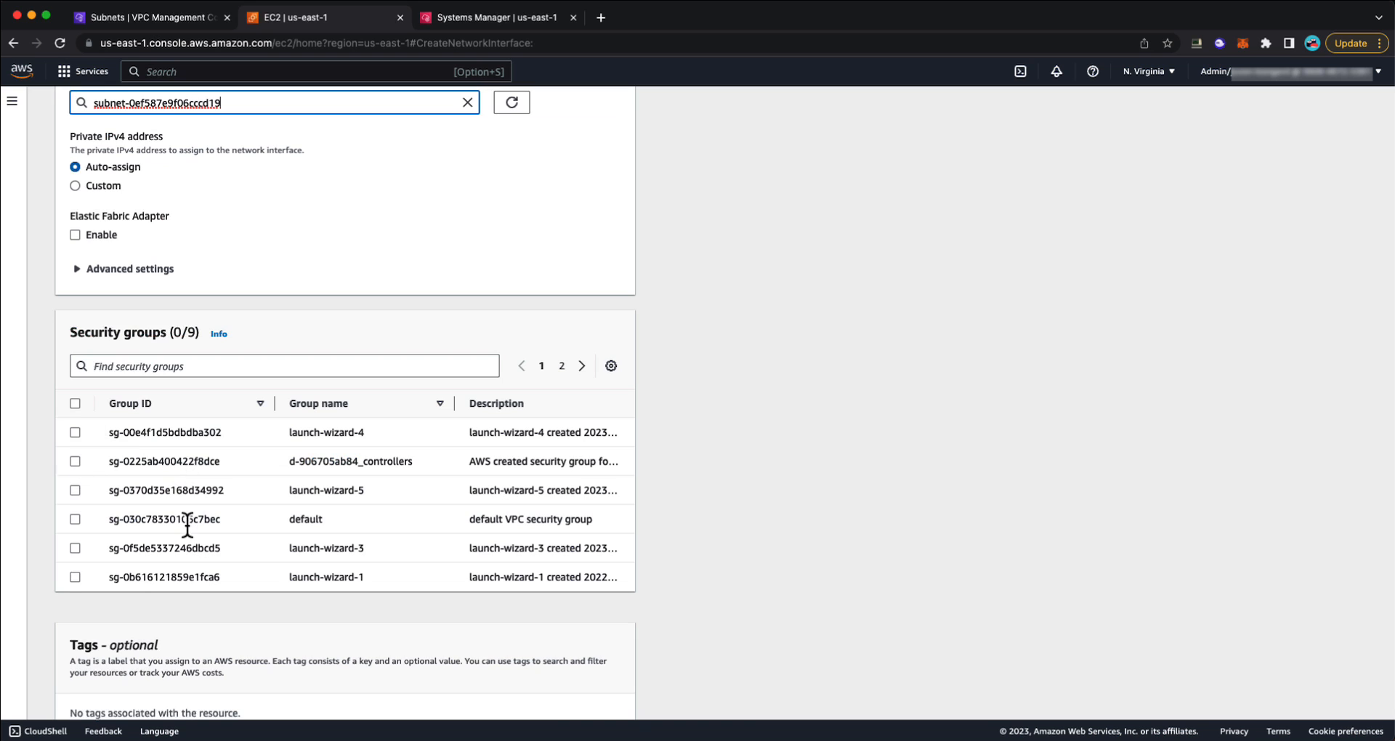
scroll(181, 516, down, 2)
click(74, 321)
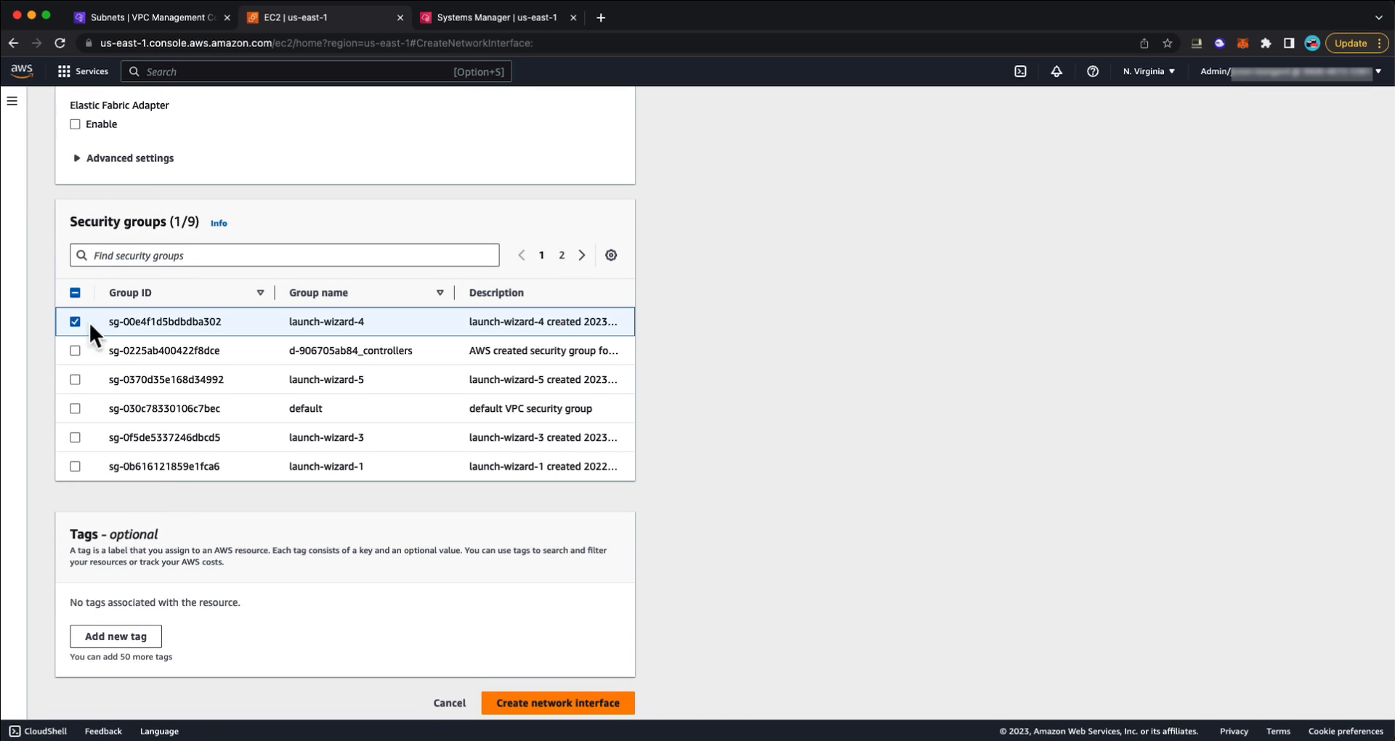
Add a tag with key Name and value demo-subnet, and create the network interface.
scroll(109, 509, down, 1)
click(135, 631)
text(Name)
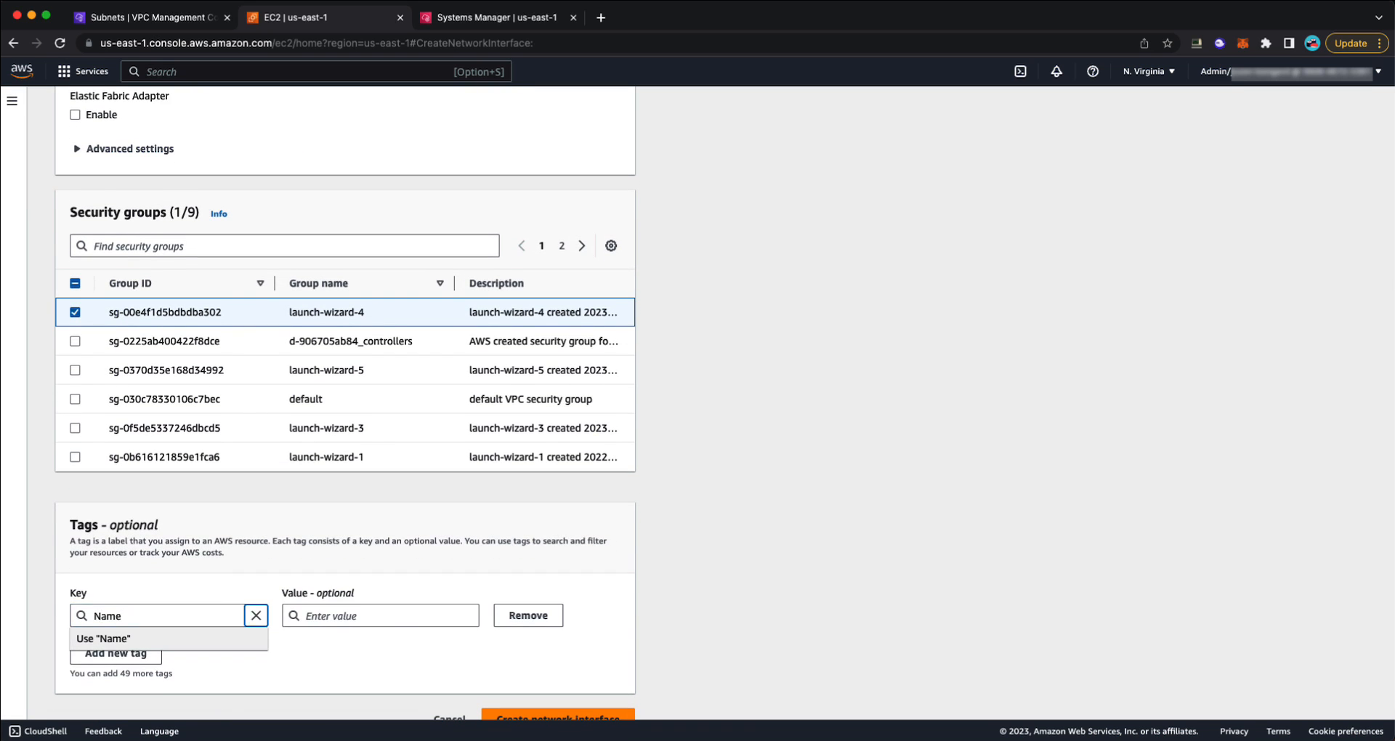
click(317, 617)
text(demo-subnet)
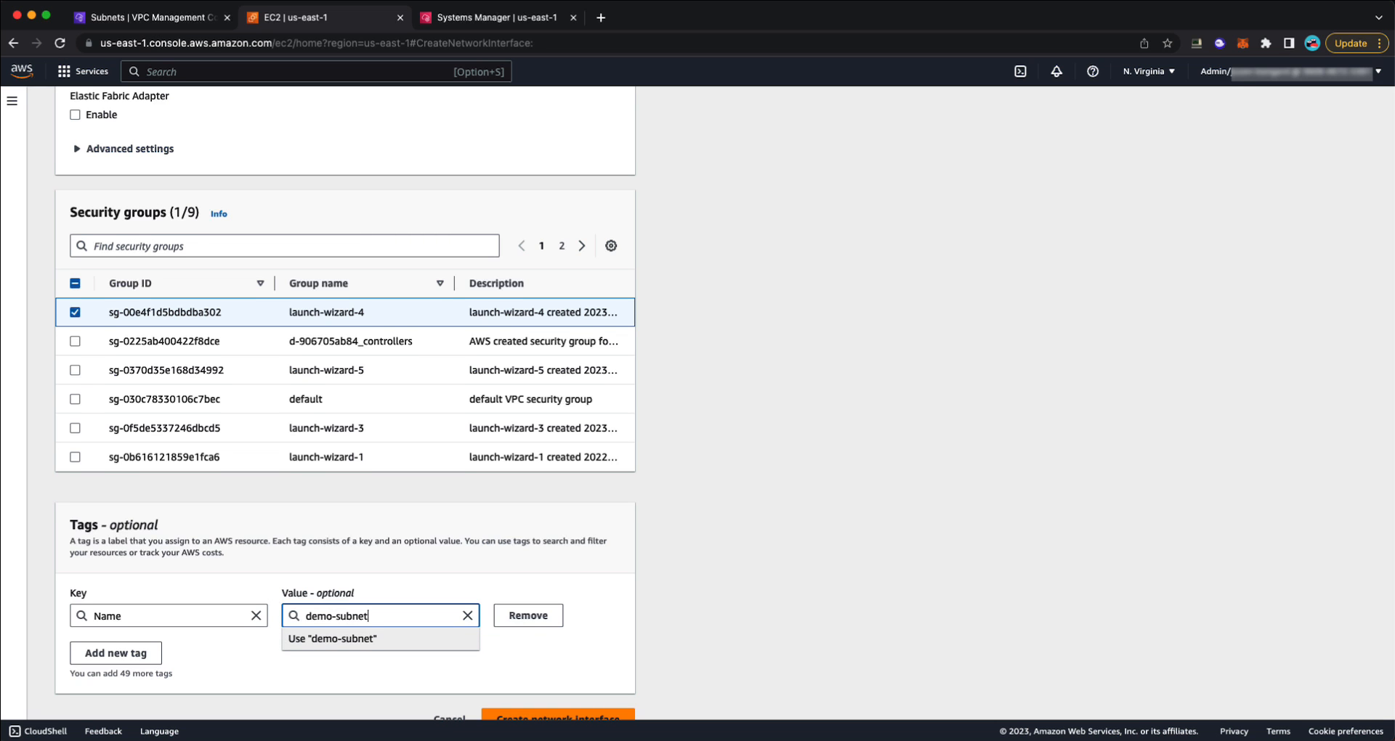
scroll(564, 673, down, 1)
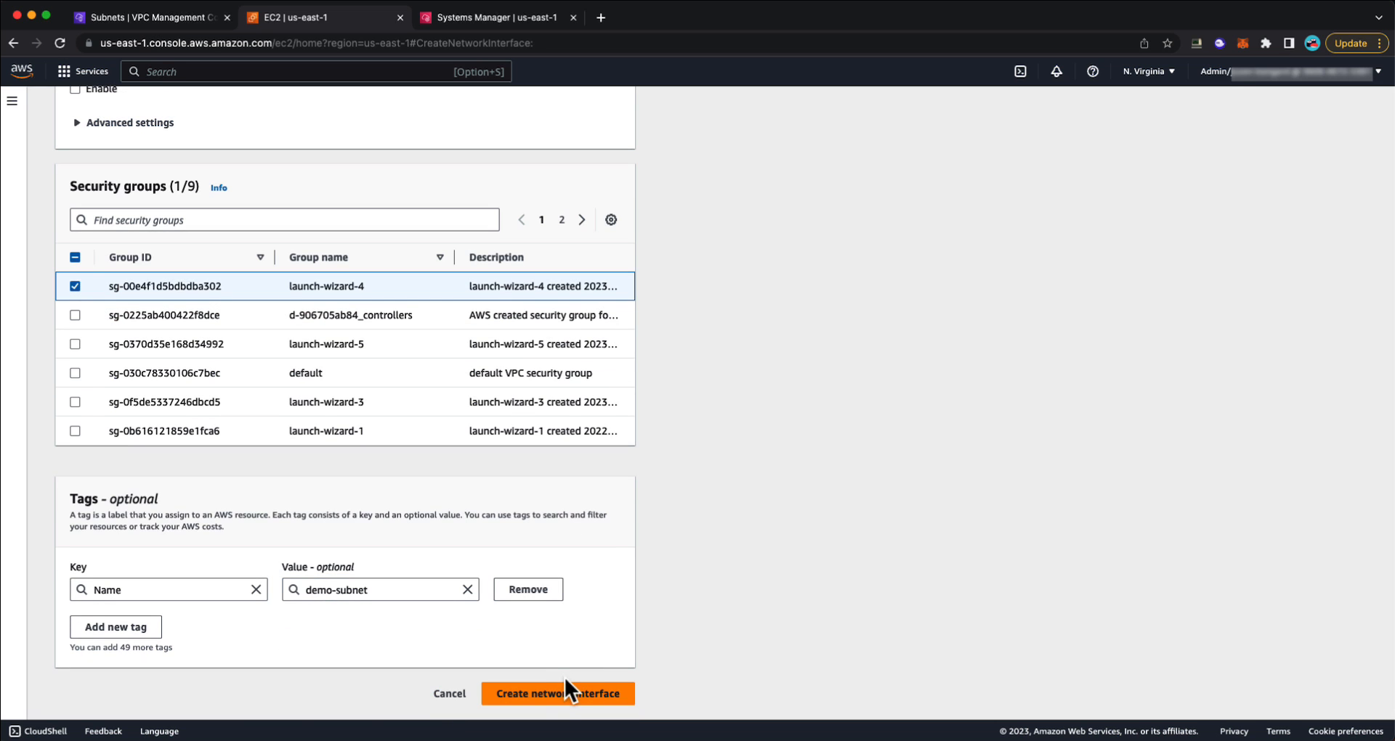
click(552, 692)
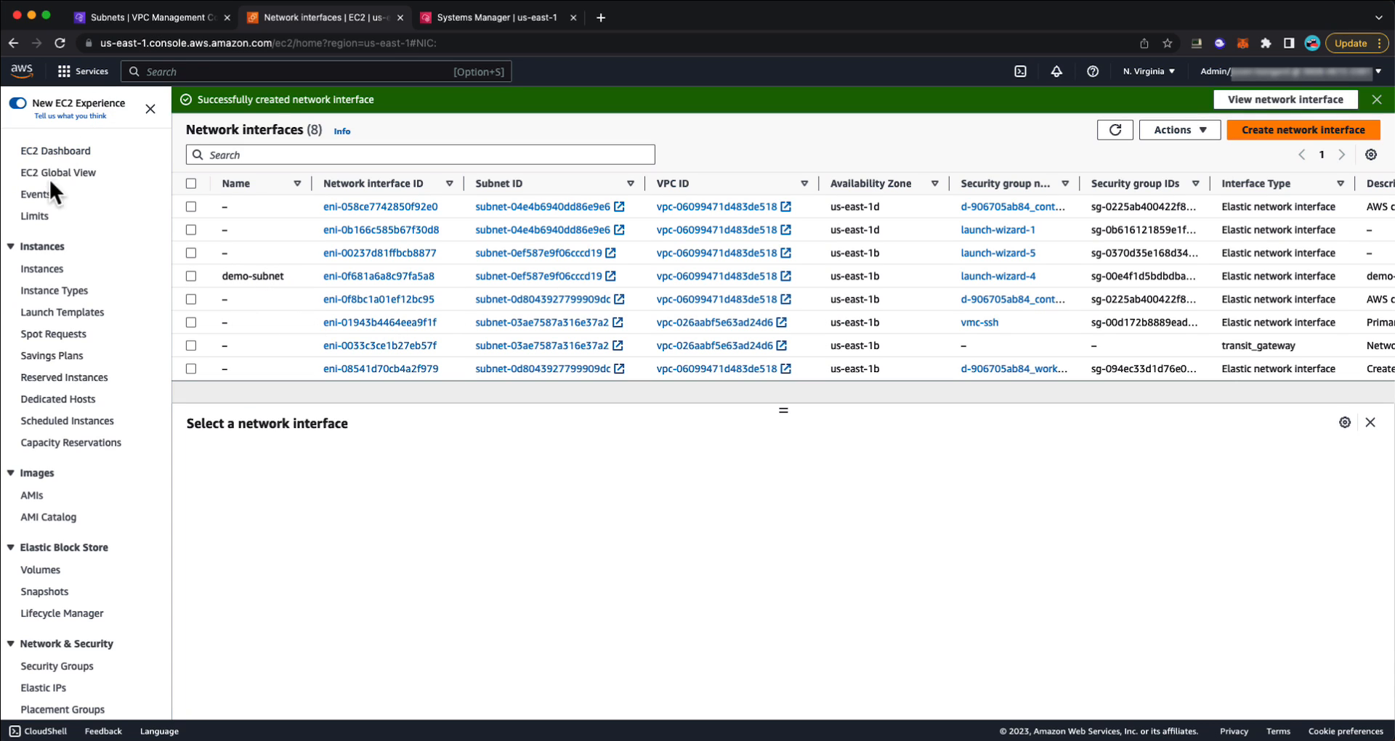
Examine the networking details of demo-outposts-instance, including the interface type of its attached network interface.
click(42, 269)
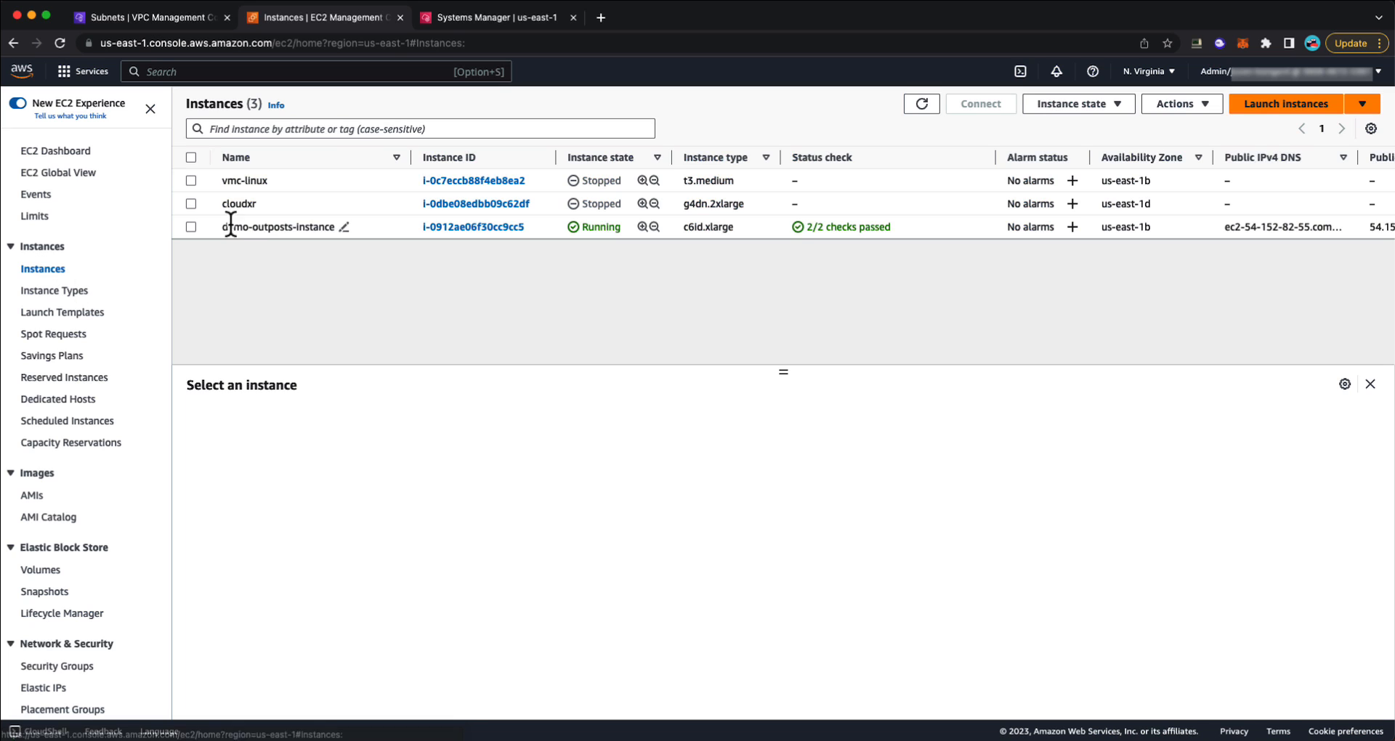
click(187, 226)
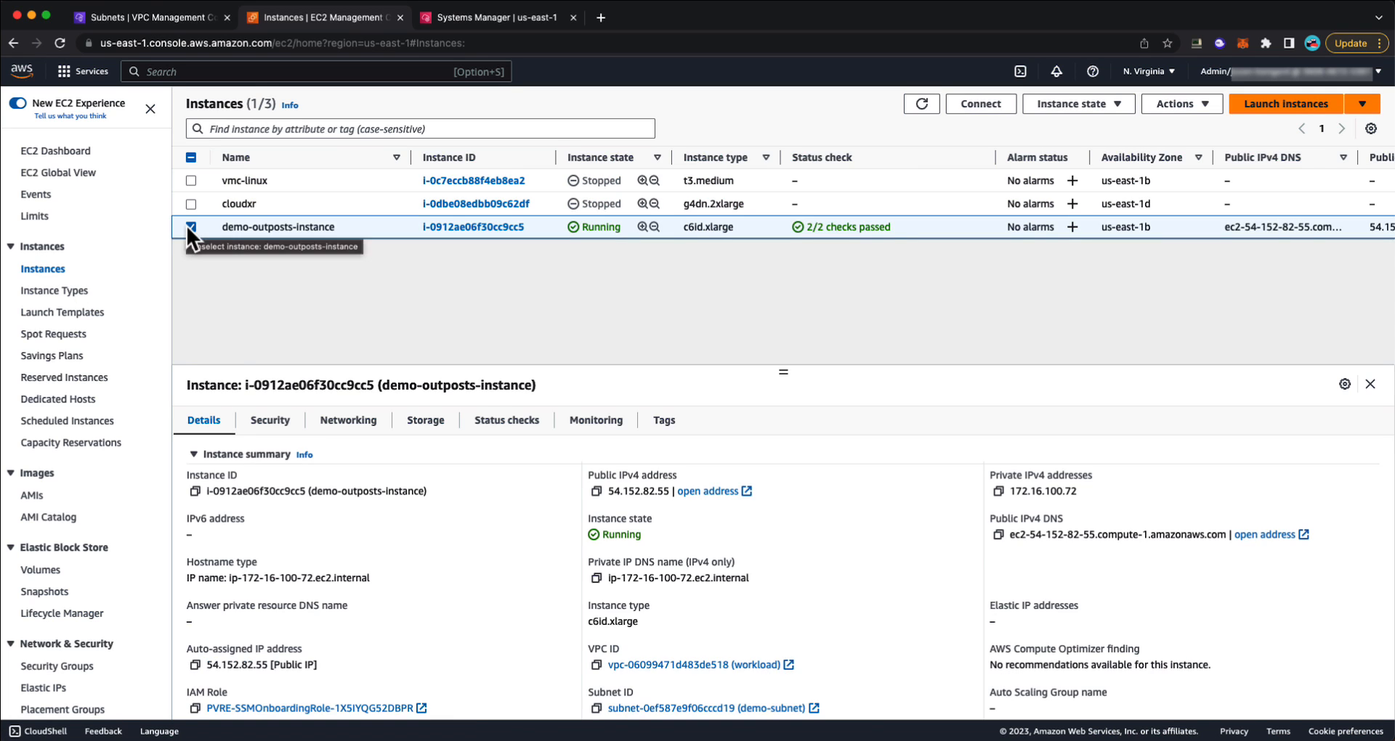
click(358, 431)
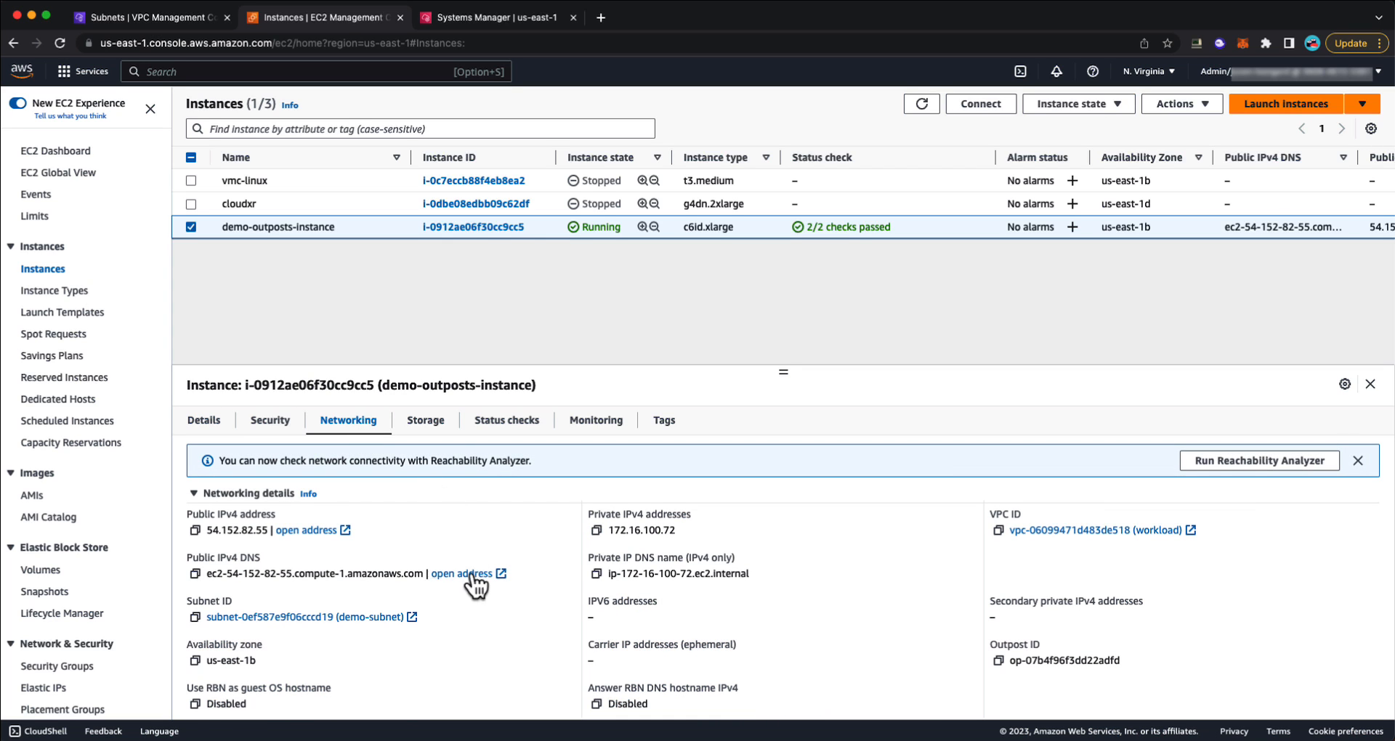
scroll(471, 575, down, 5)
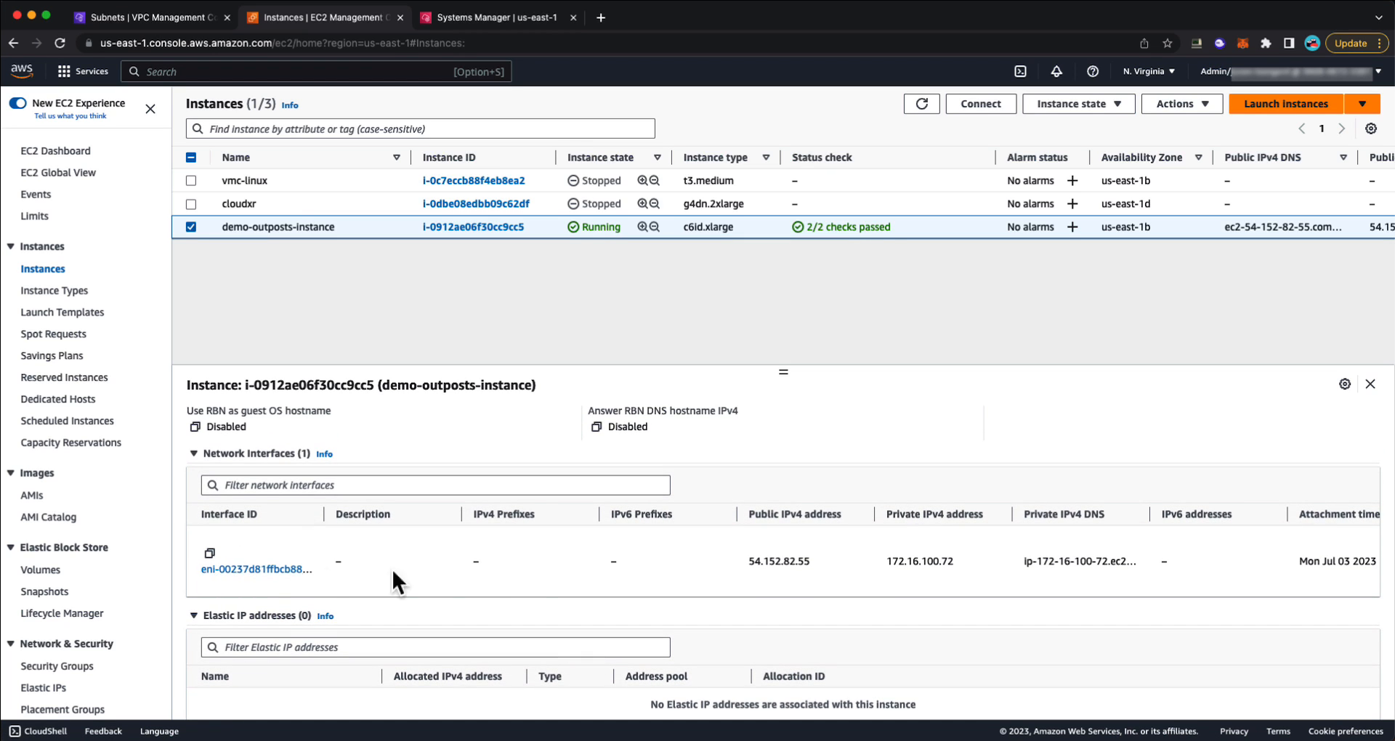
scroll(859, 574, right, 10)
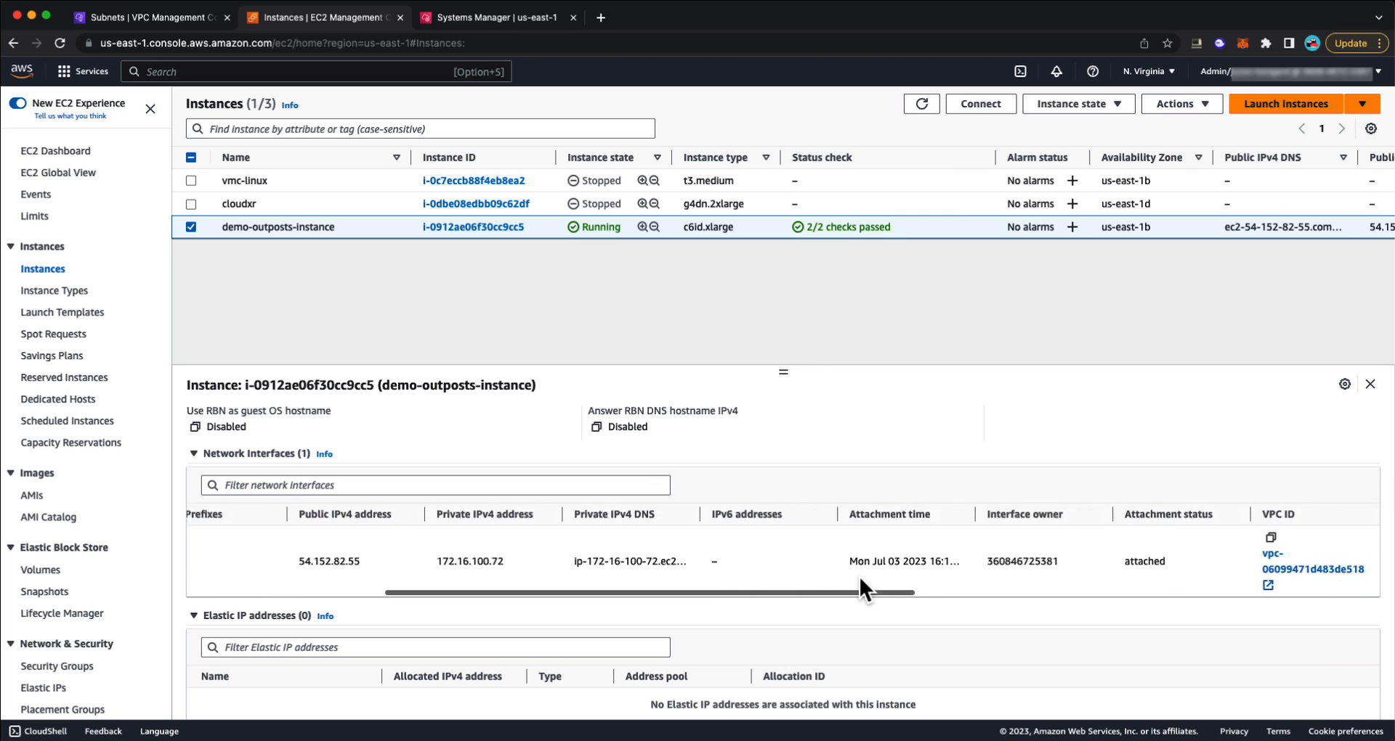
scroll(861, 577, right, 5)
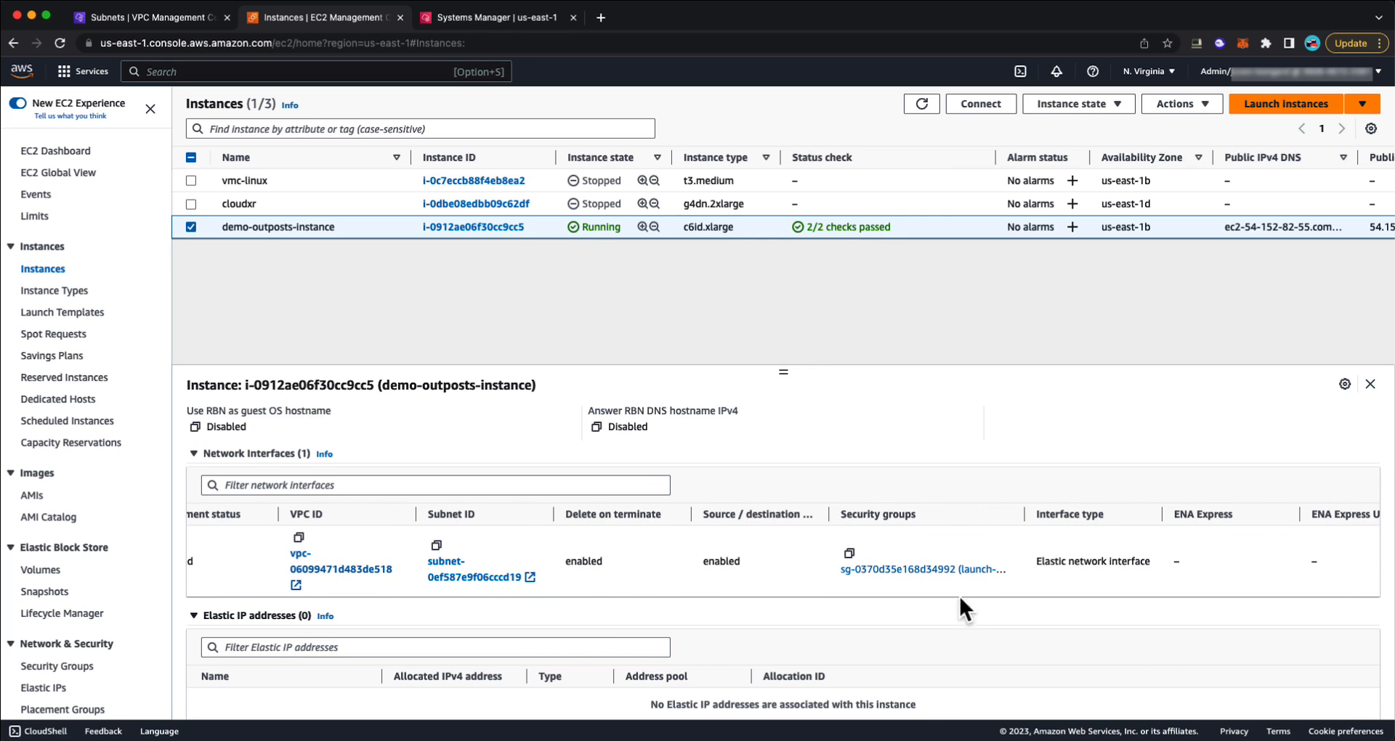
scroll(961, 585, right, 2)
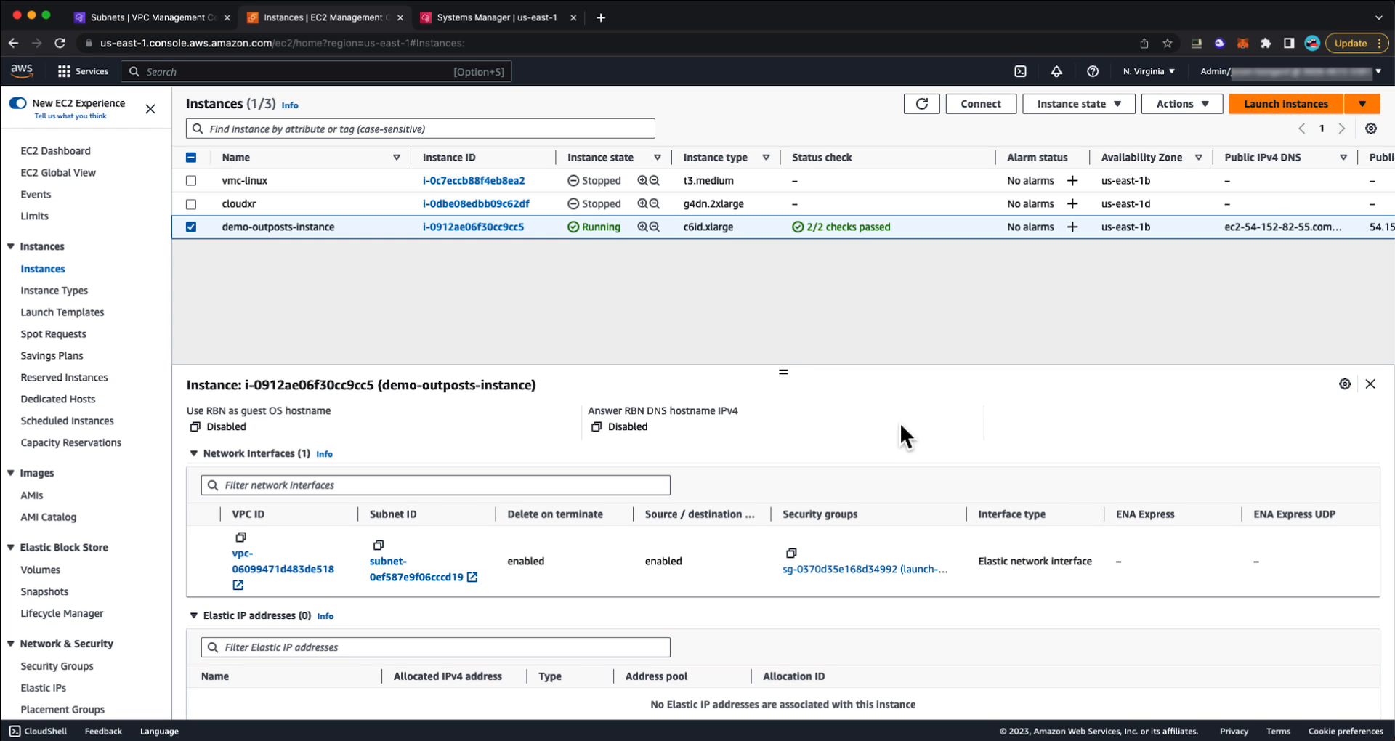
Attach the demo-interface network interface to demo-outposts-instance.
click(1182, 103)
mouse_move(1219, 221)
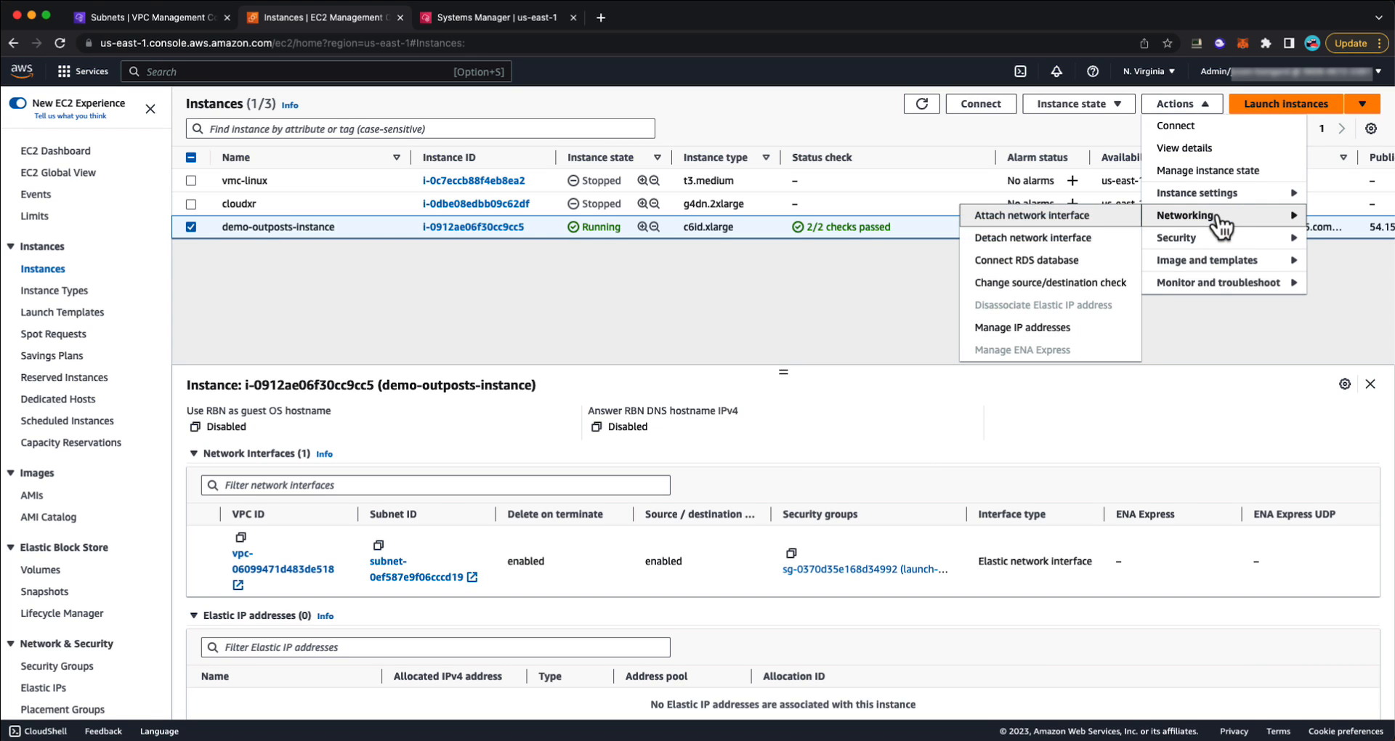
click(1038, 214)
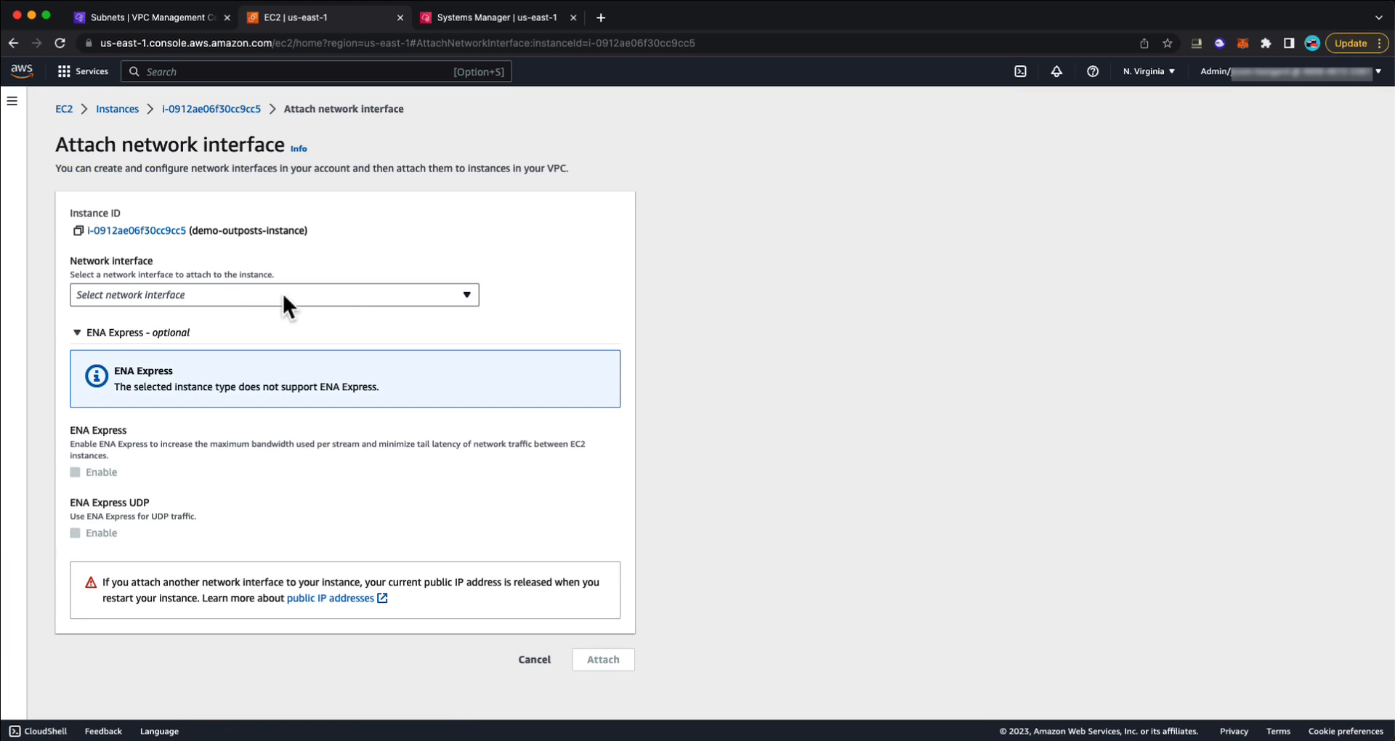
click(283, 296)
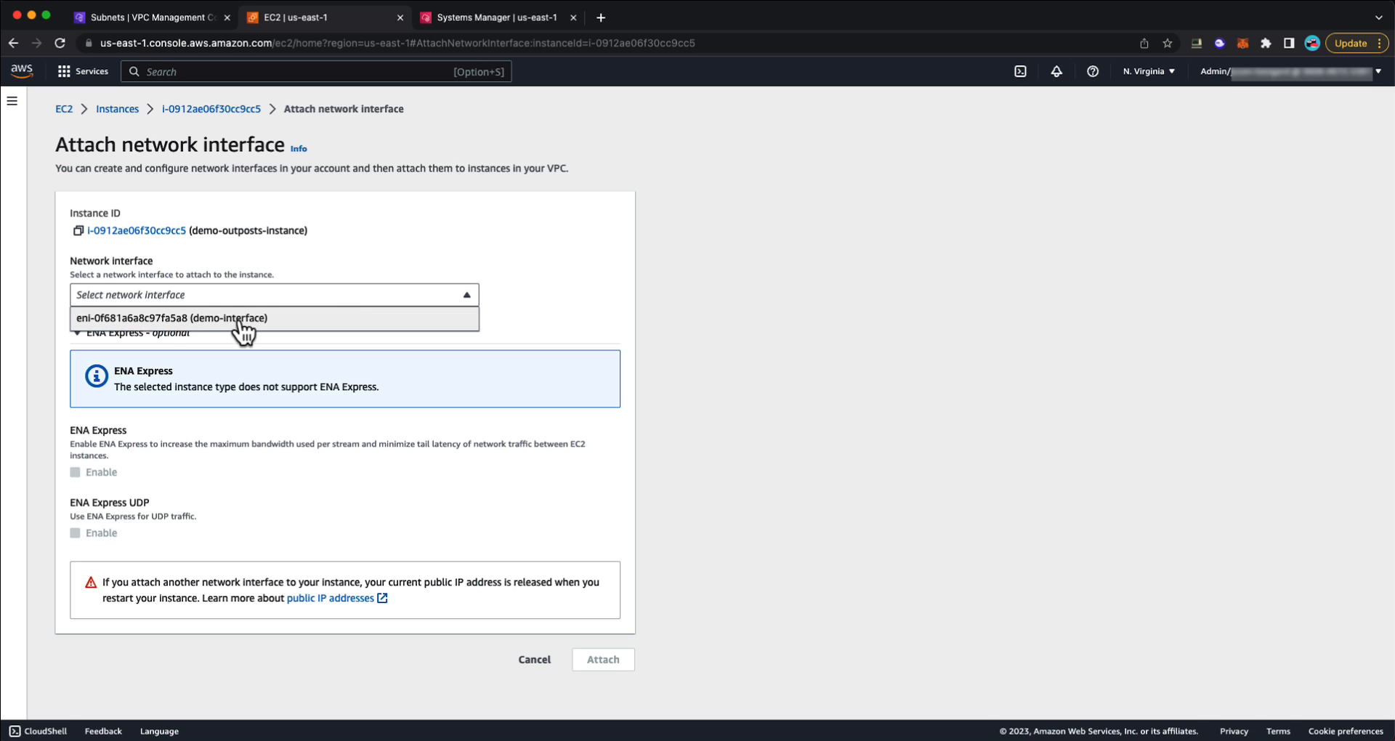
click(239, 320)
click(592, 663)
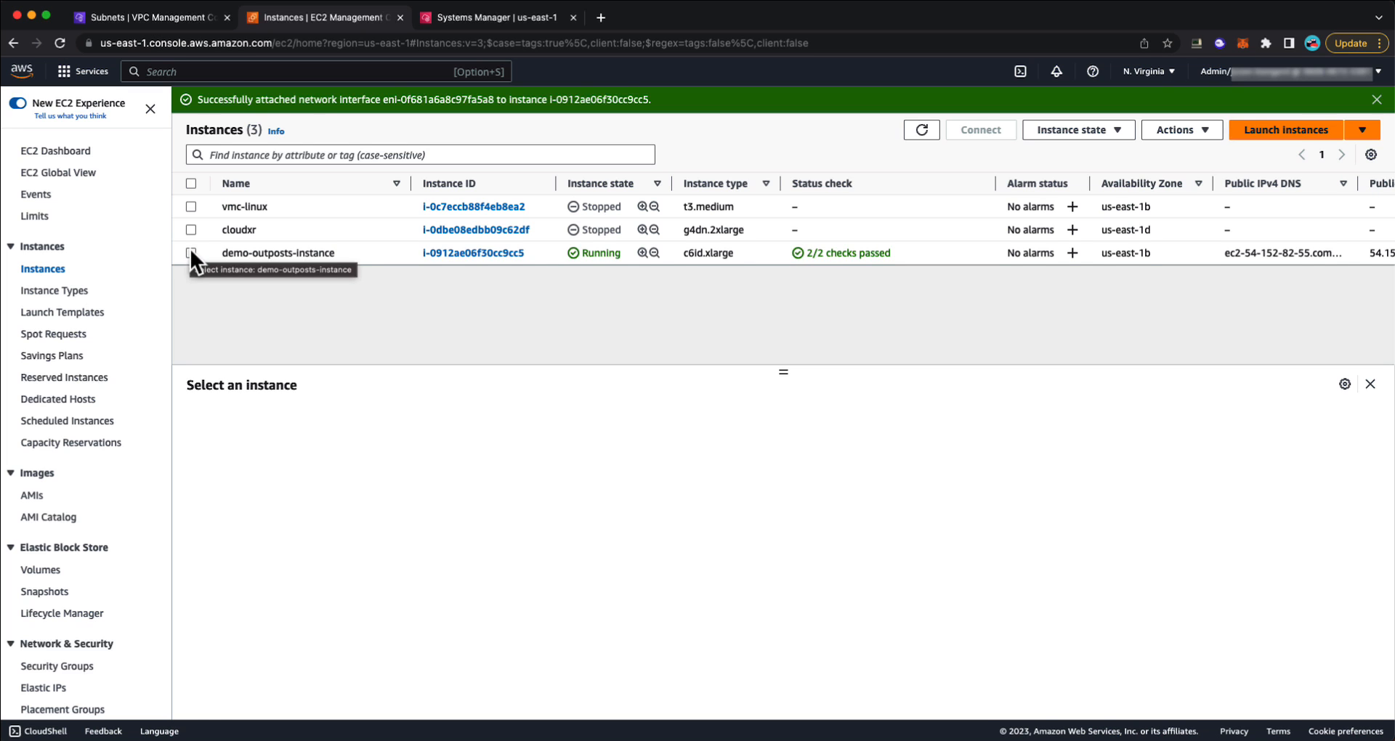
Review the addresses and interface types of both network interfaces on demo-outposts-instance.
click(191, 253)
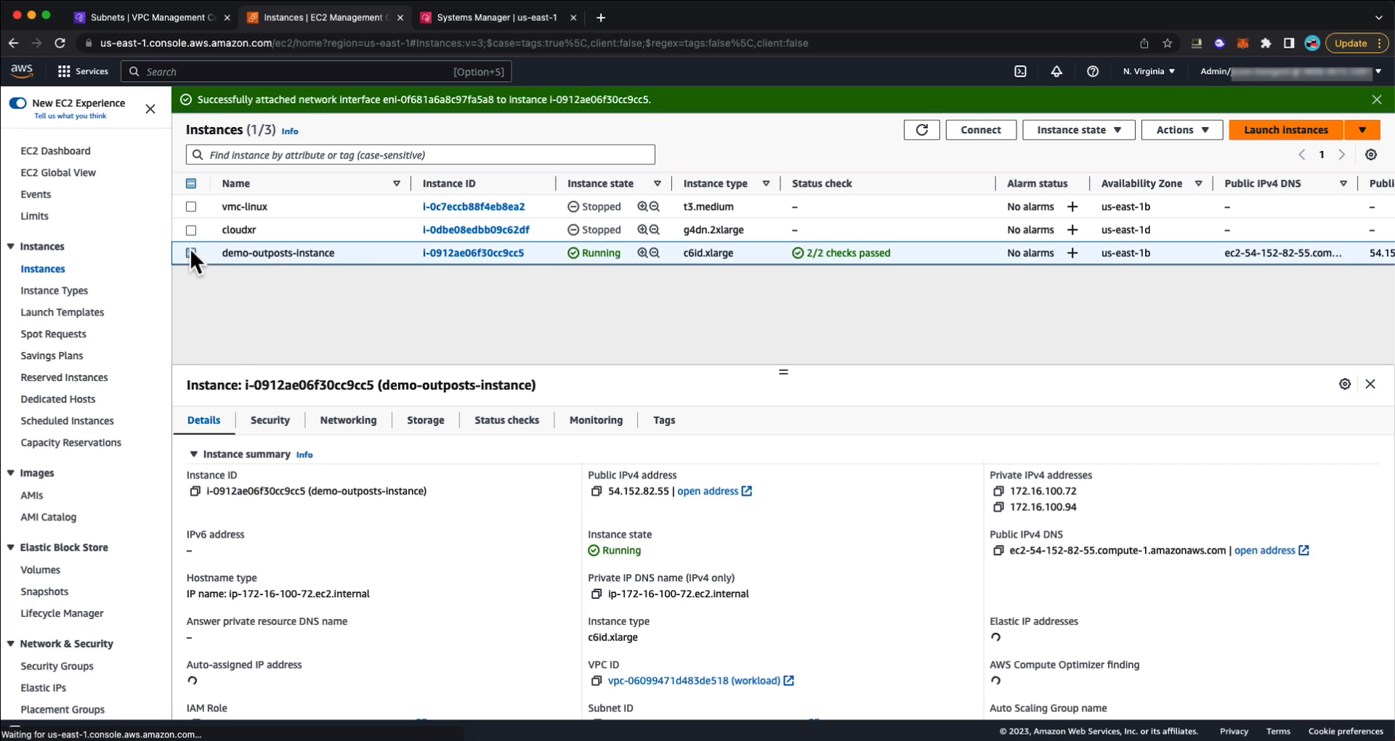
click(353, 425)
scroll(525, 542, down, 5)
scroll(525, 546, down, 1)
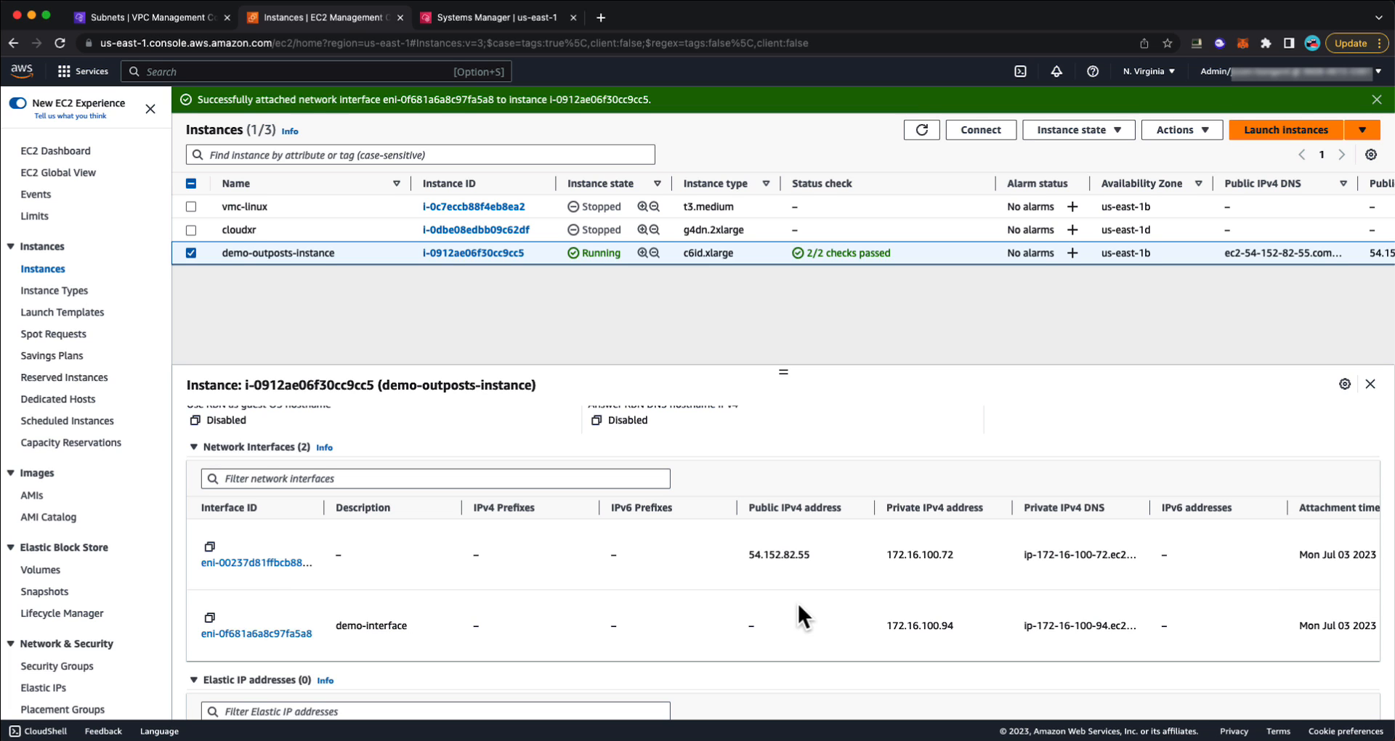
scroll(1001, 630, right, 10)
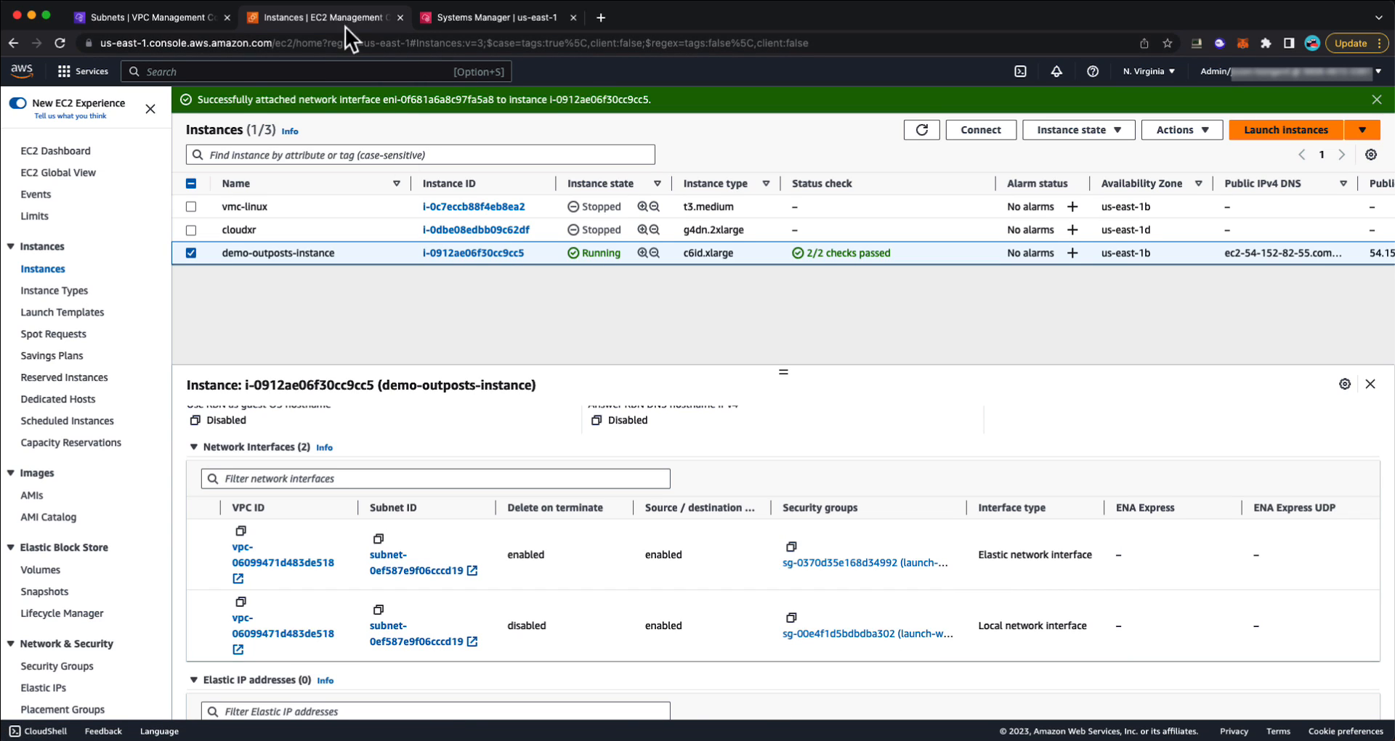
Run ifconfig in the instance's Session Manager session to list its network interfaces.
click(470, 16)
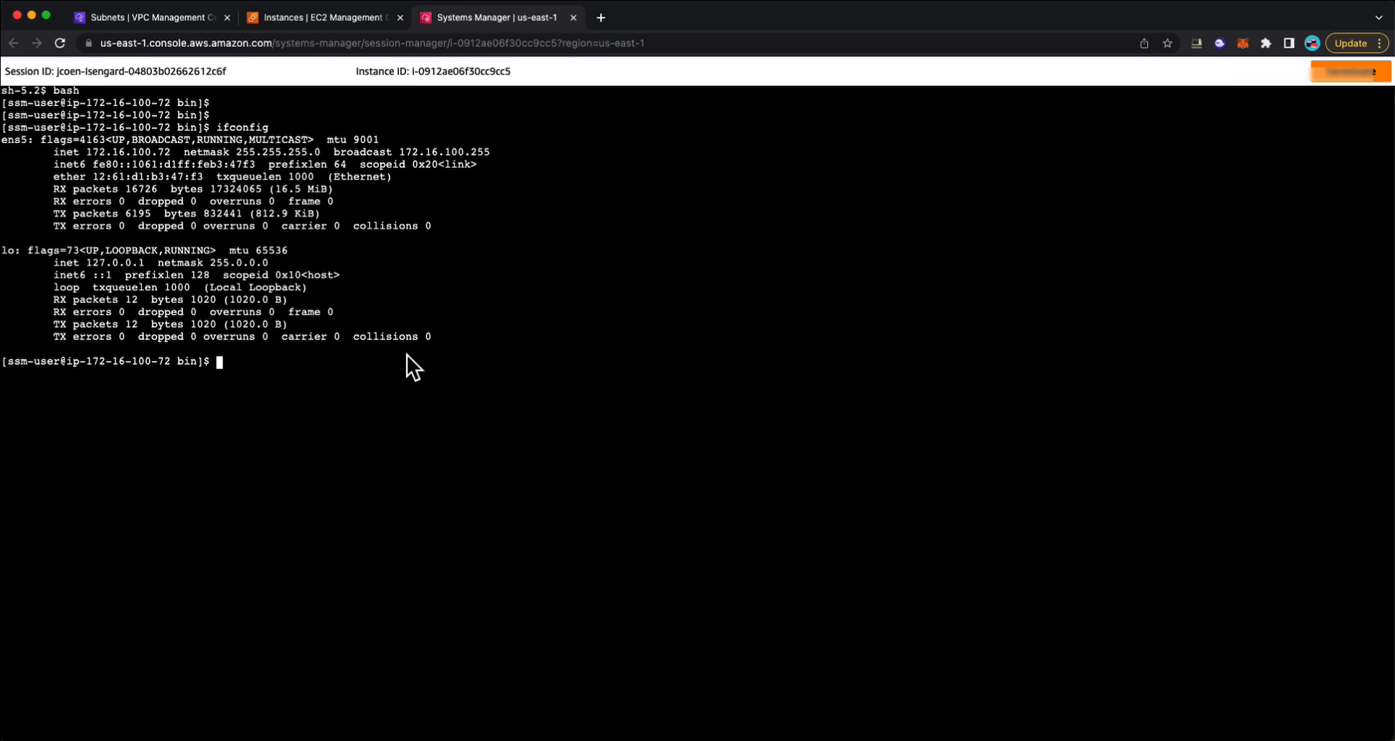
key(Return)
key(Return)
text(ifcon)
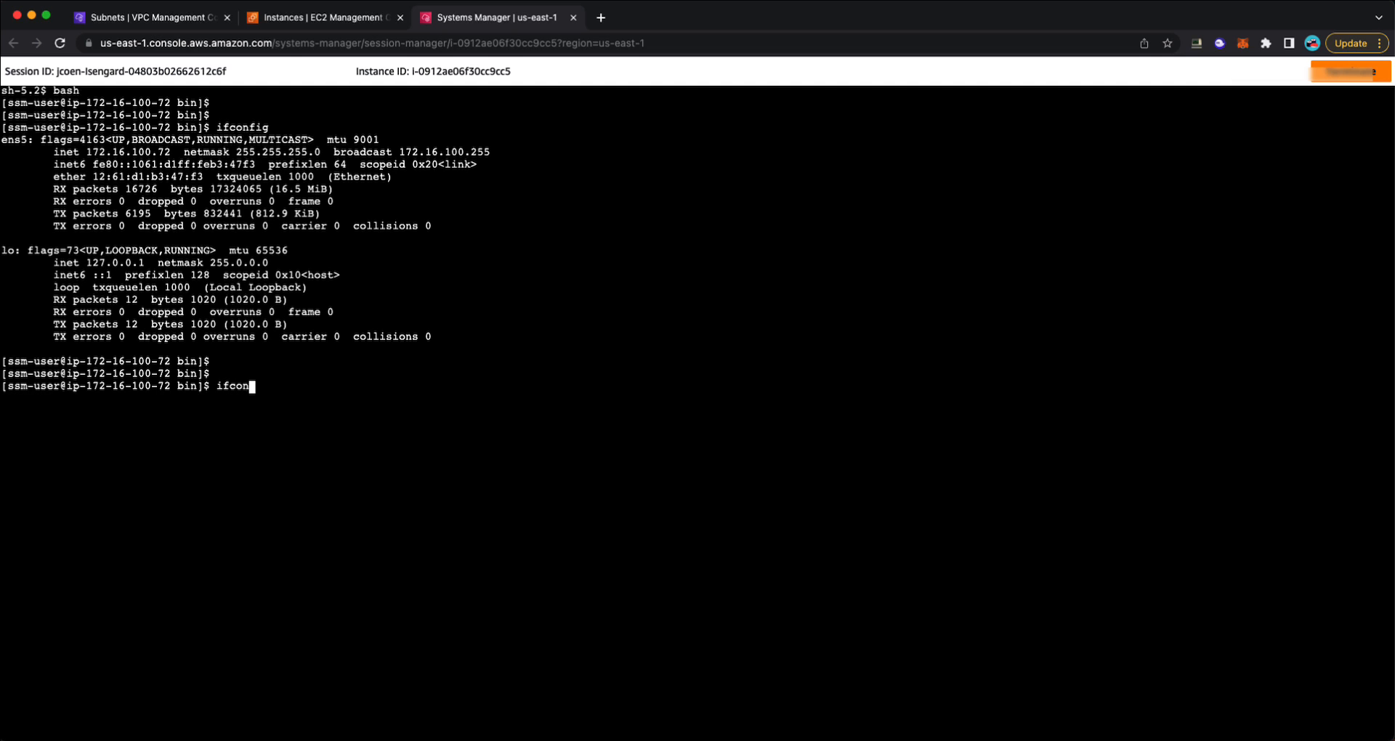
text(fig)
key(Return)
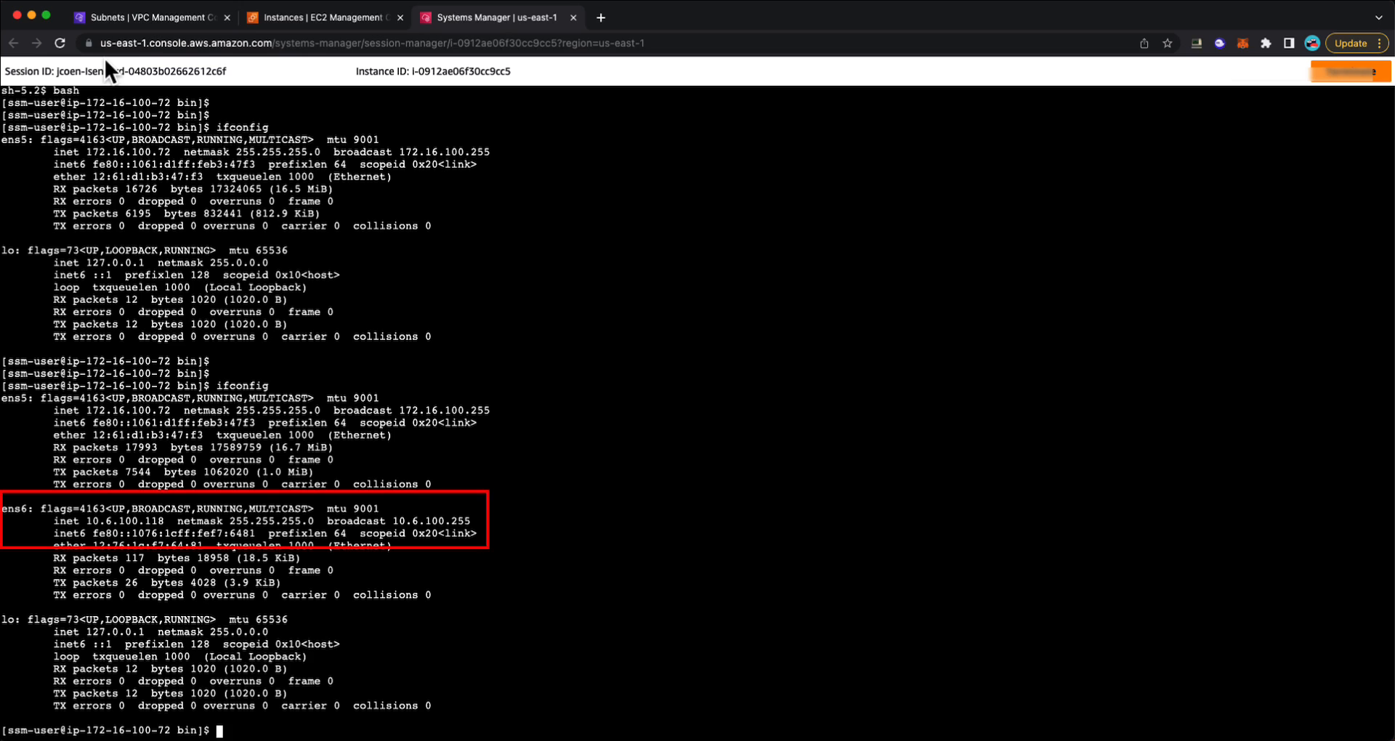
Compare demo-interface's private IPv4 address in the EC2 console with the addresses in the session's ifconfig output.
click(302, 21)
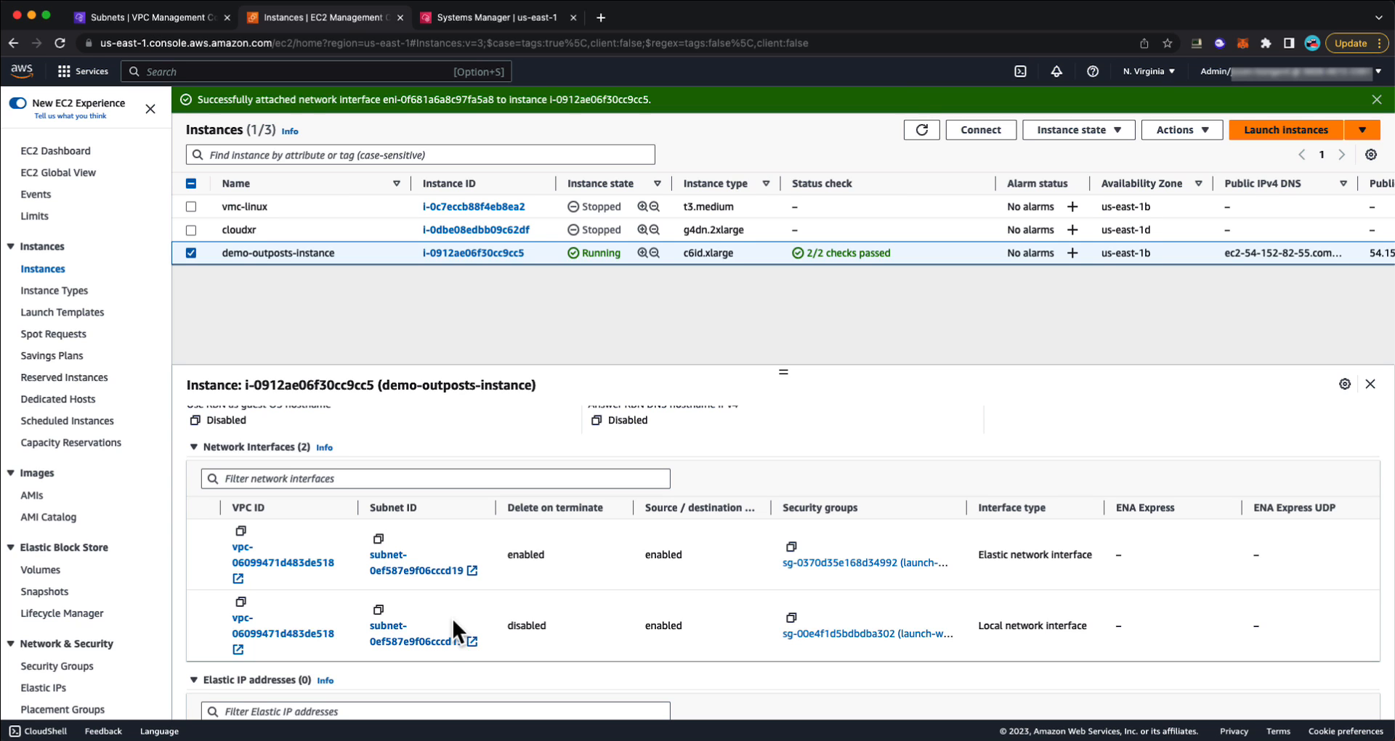
scroll(433, 614, left, 10)
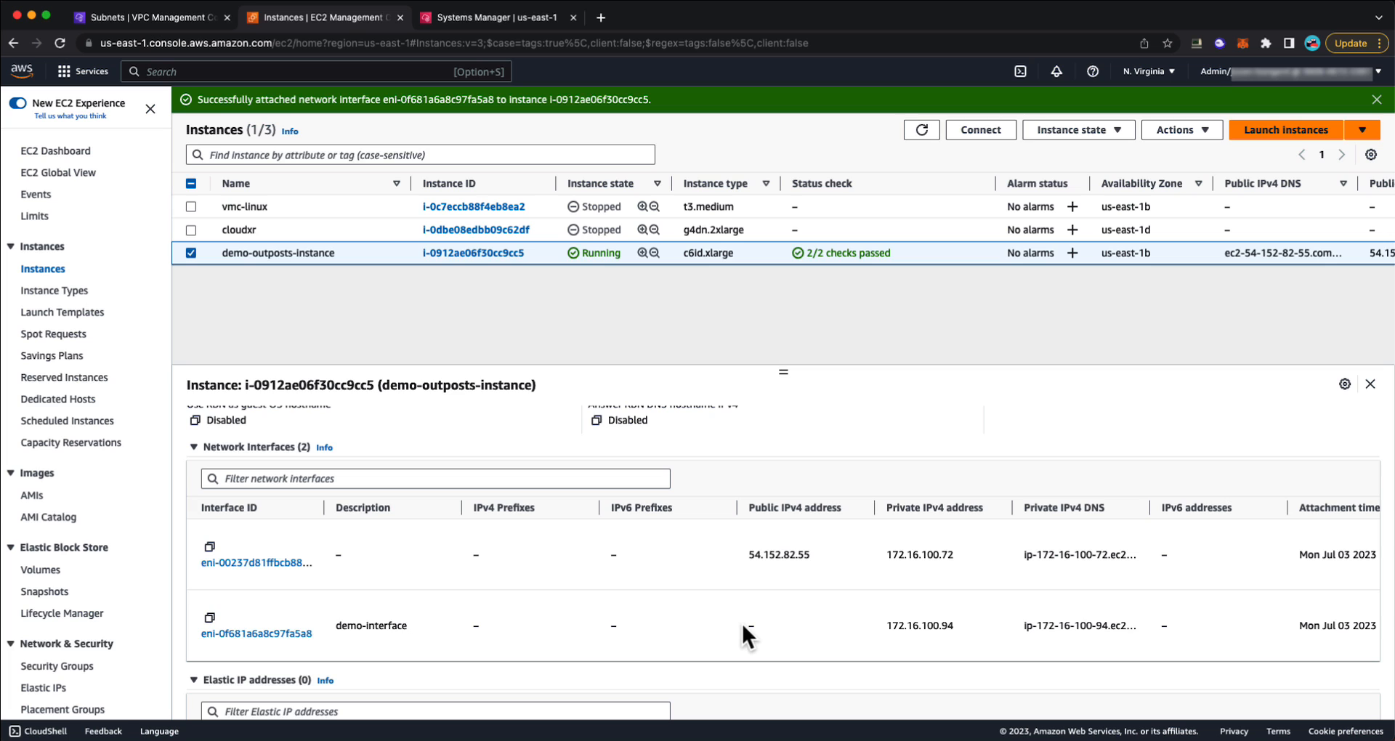
click(479, 23)
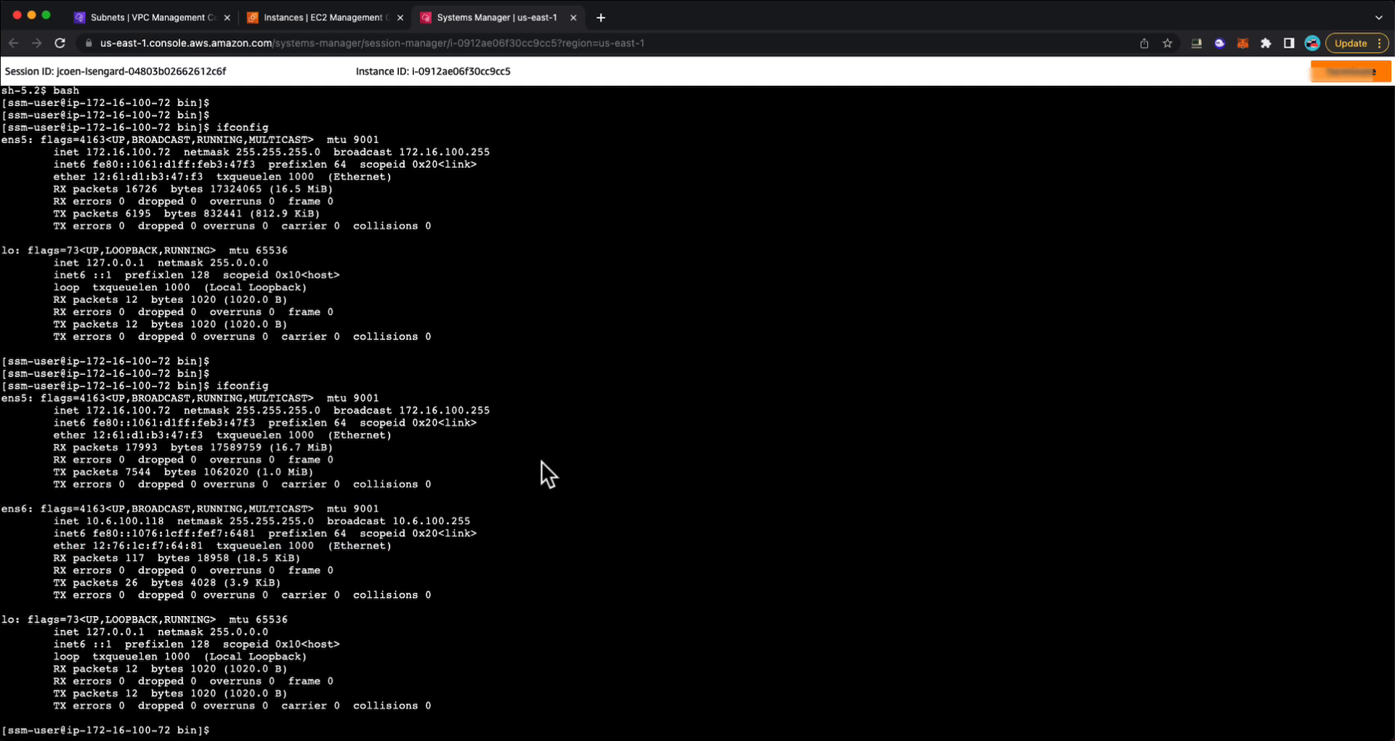
key(ctrl+shift+Tab)
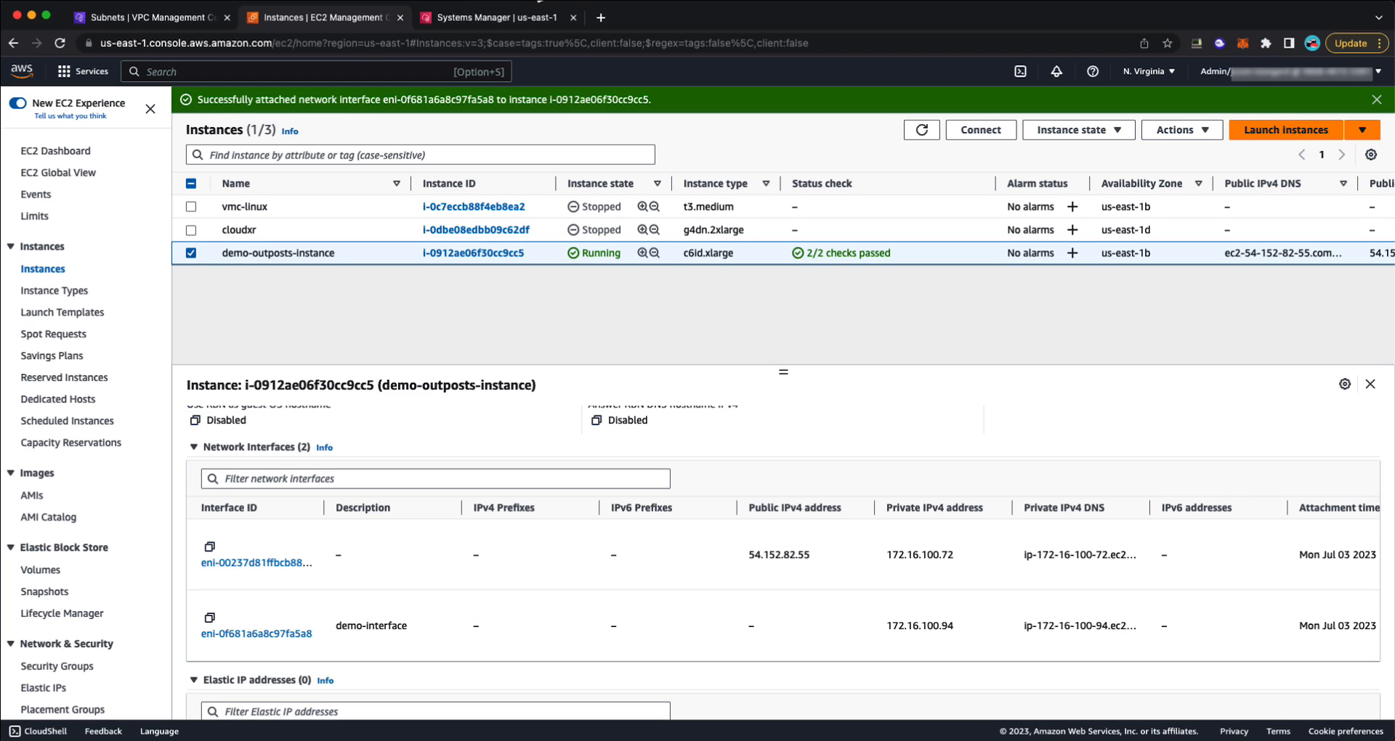